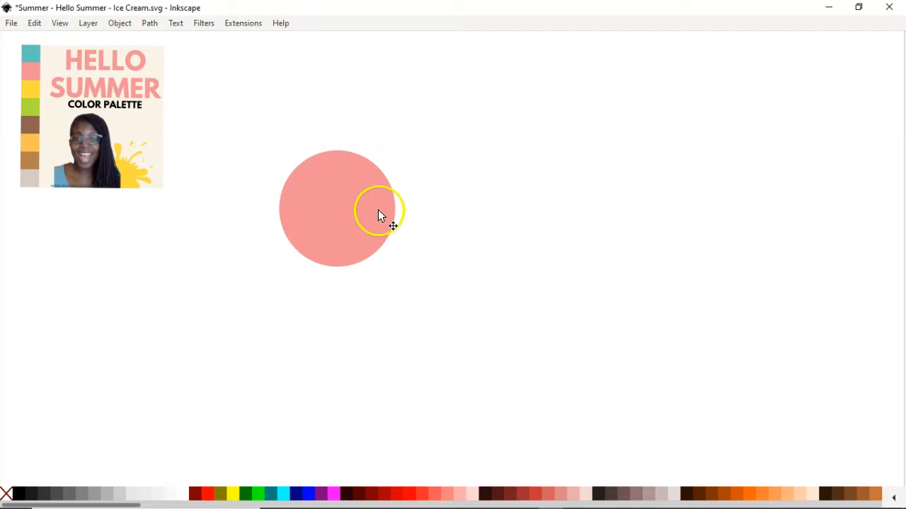
- Duplicate the pink circle, place the copy above and to its right, and recolour it with the palette's yellow
click(347, 204)
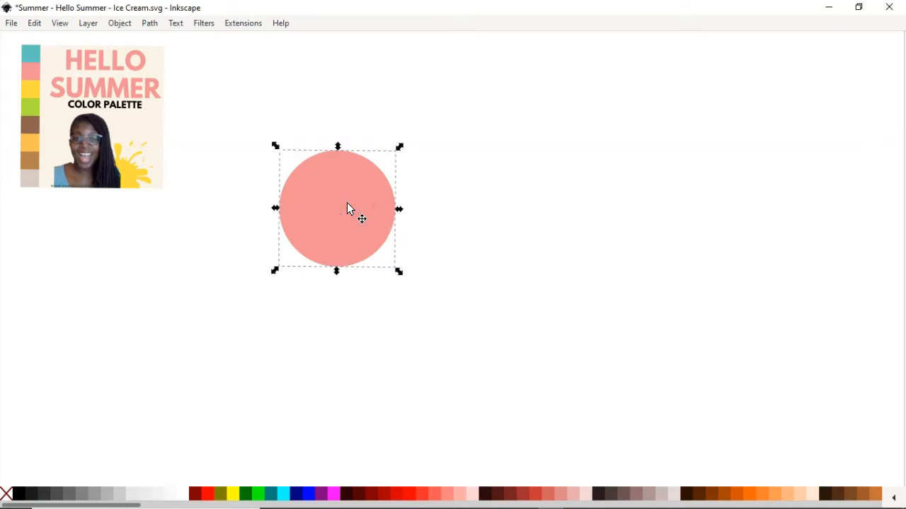
key(ctrl+d)
drag(346, 210, 484, 116)
key(d)
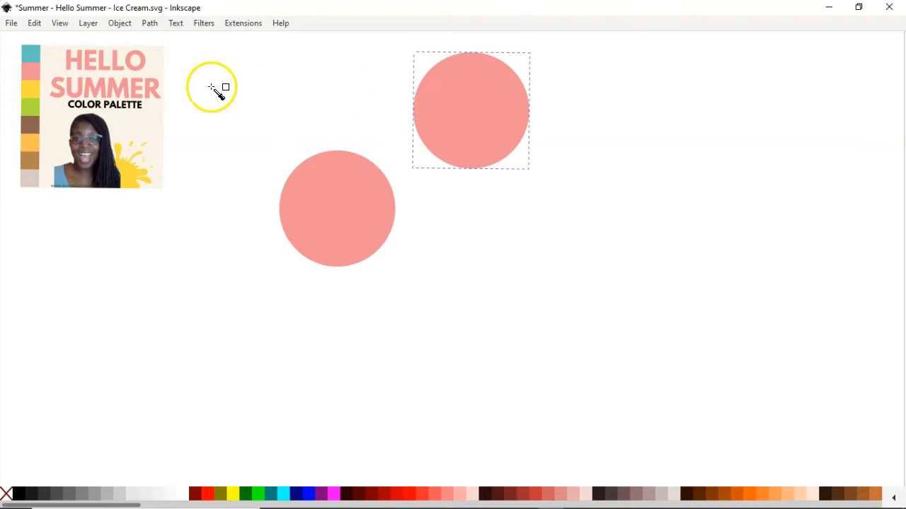
click(35, 89)
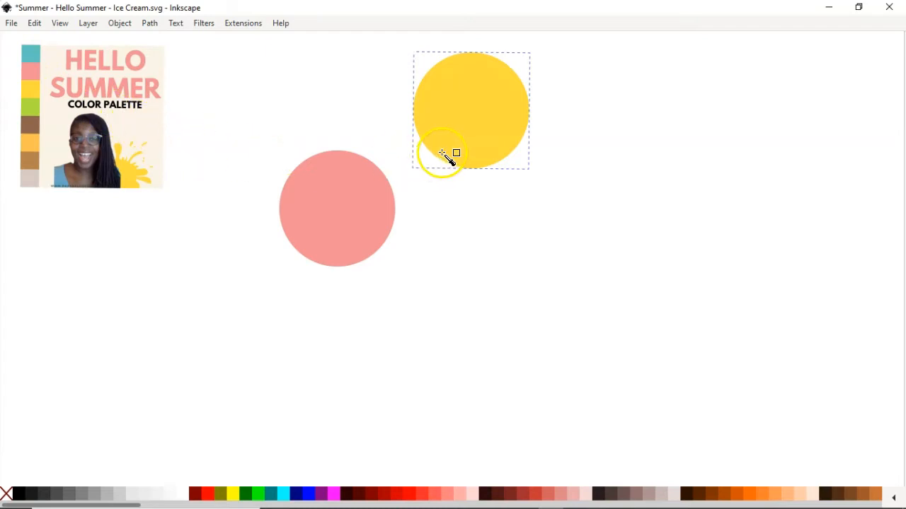
key(s)
- Duplicate the pink circle again and place the copy to the right of the yellow circle
click(348, 211)
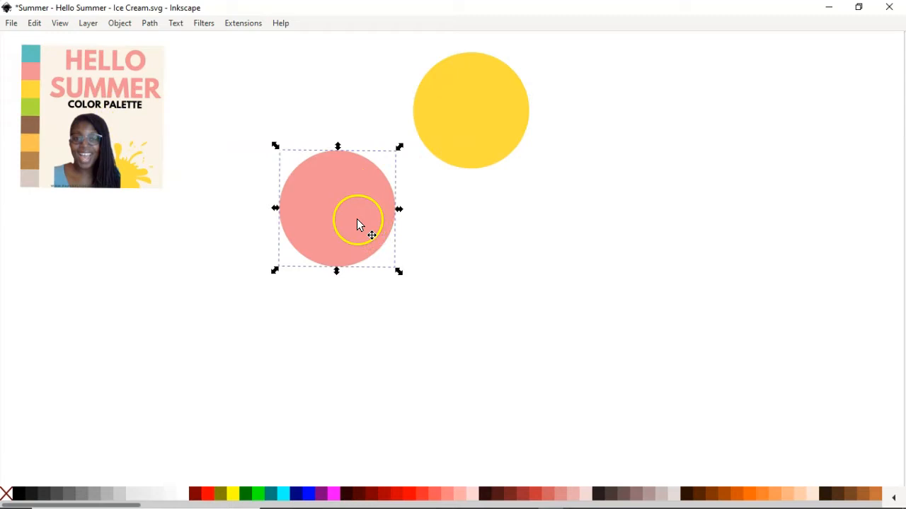
key(ctrl+d)
drag(358, 212, 657, 203)
click(461, 255)
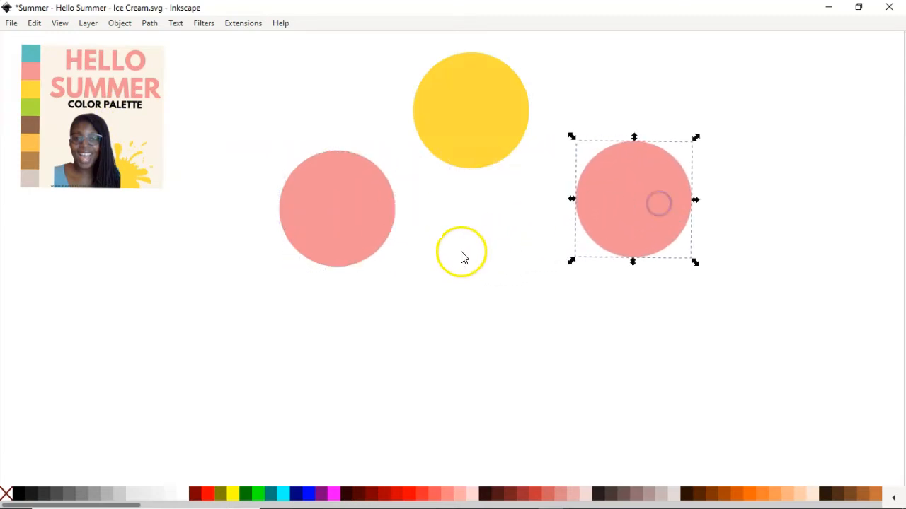
click(545, 298)
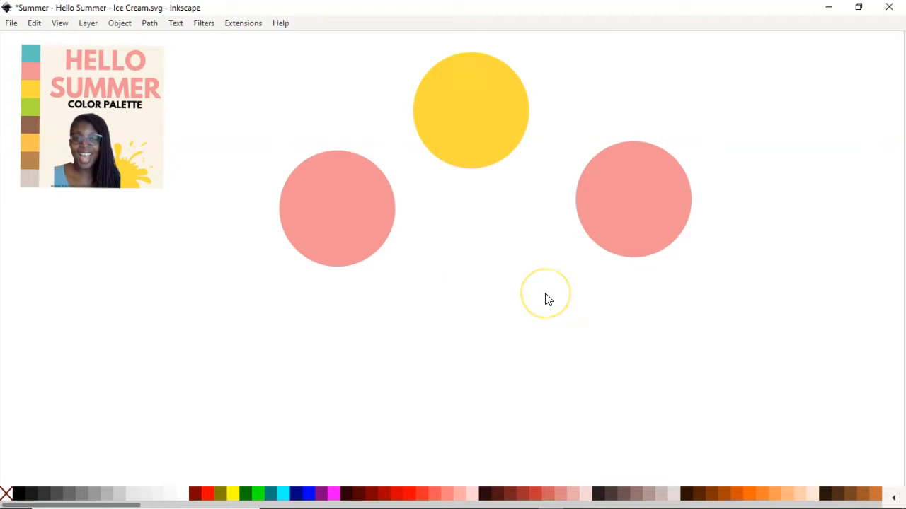
- Draw a long thin rectangle beneath the original pink circle and curve both of its short ends outward
key(r)
drag(282, 270, 427, 291)
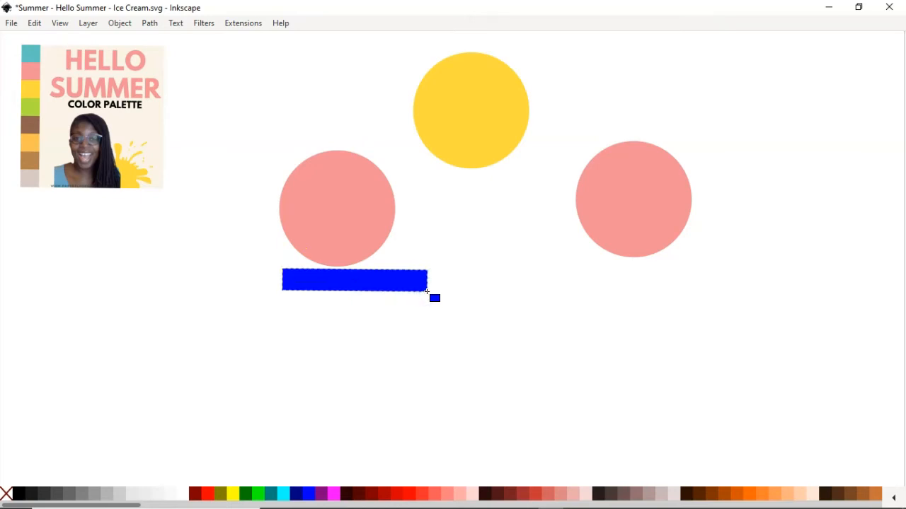
key(s)
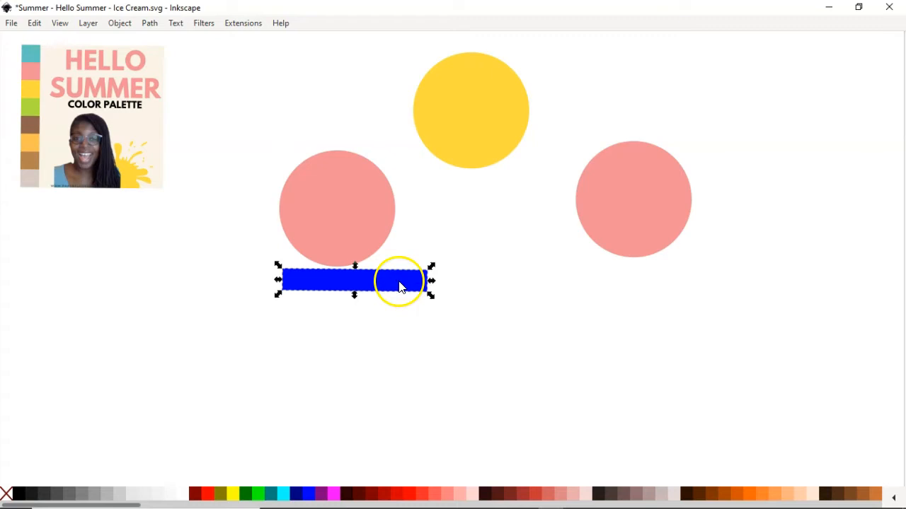
double_click(388, 275)
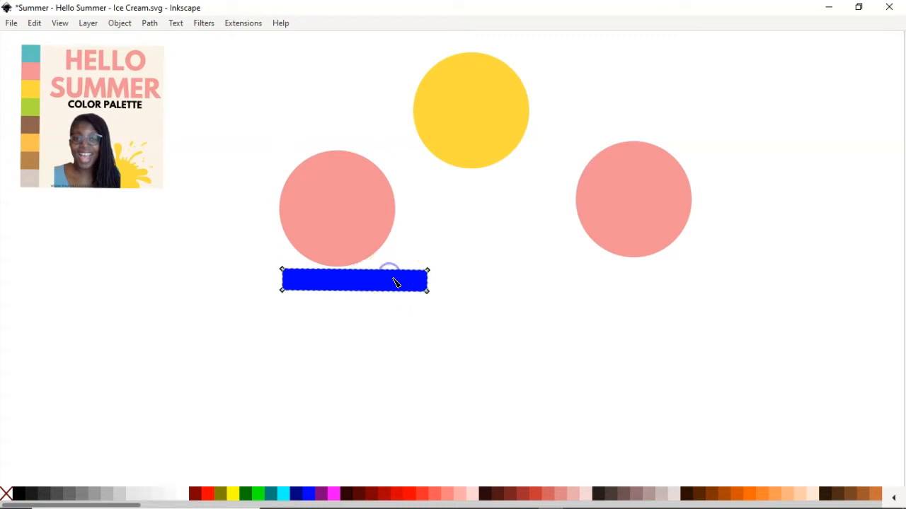
drag(427, 281, 436, 283)
drag(284, 281, 277, 280)
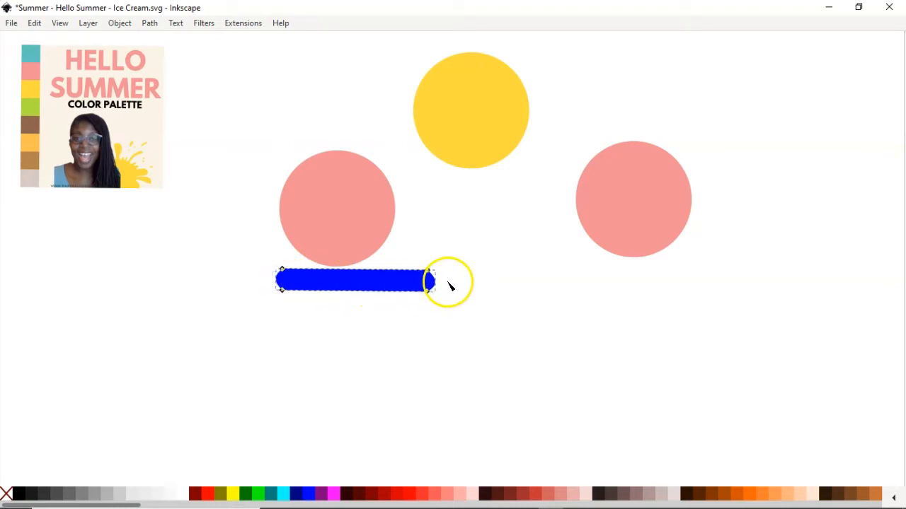
key(s)
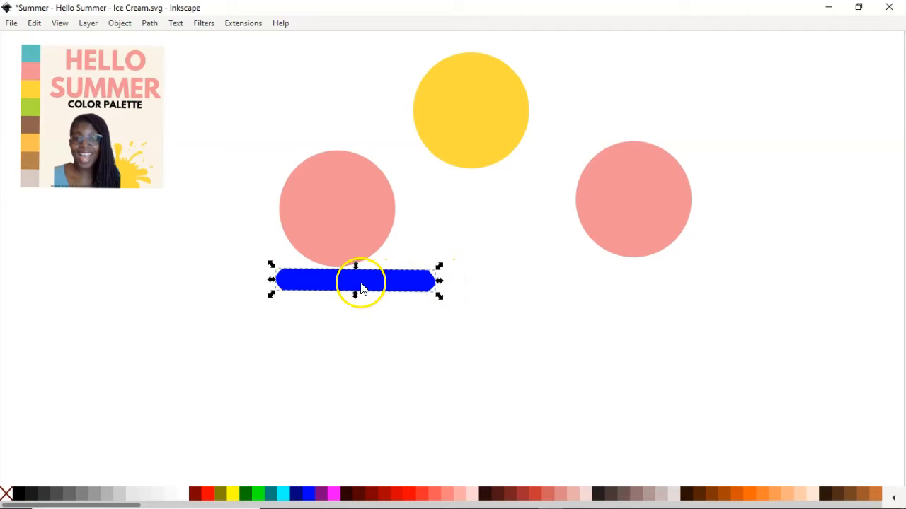
- Move the blue bar over the original pink circle's base and narrow it from both ends to fit the circle
drag(359, 283, 340, 261)
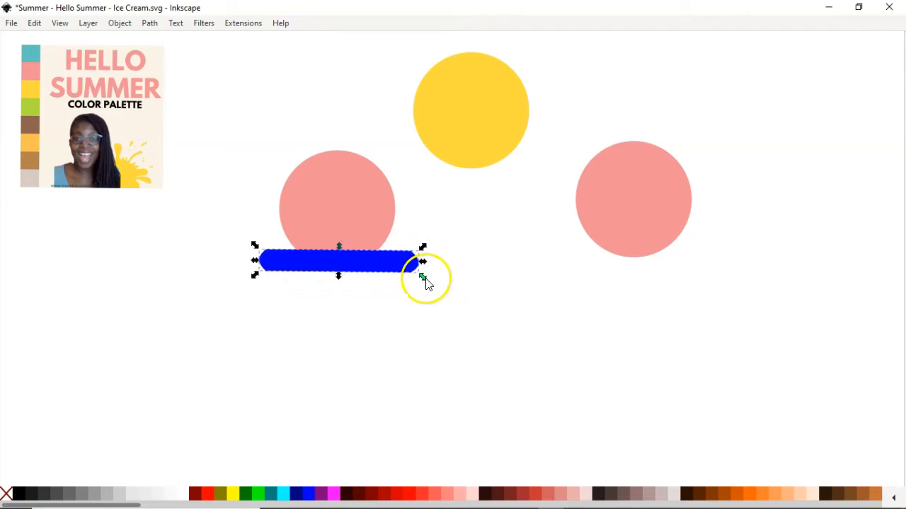
drag(423, 261, 391, 261)
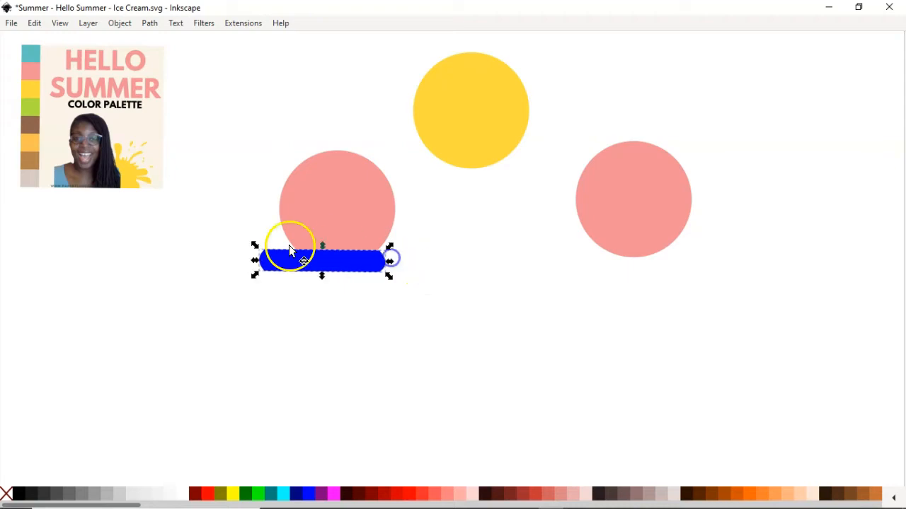
drag(256, 263, 283, 262)
drag(326, 260, 344, 251)
click(360, 287)
- Recolour the blue bar with the pink sampled from the circle above it
ctrl+scroll(424, 292, up, 1)
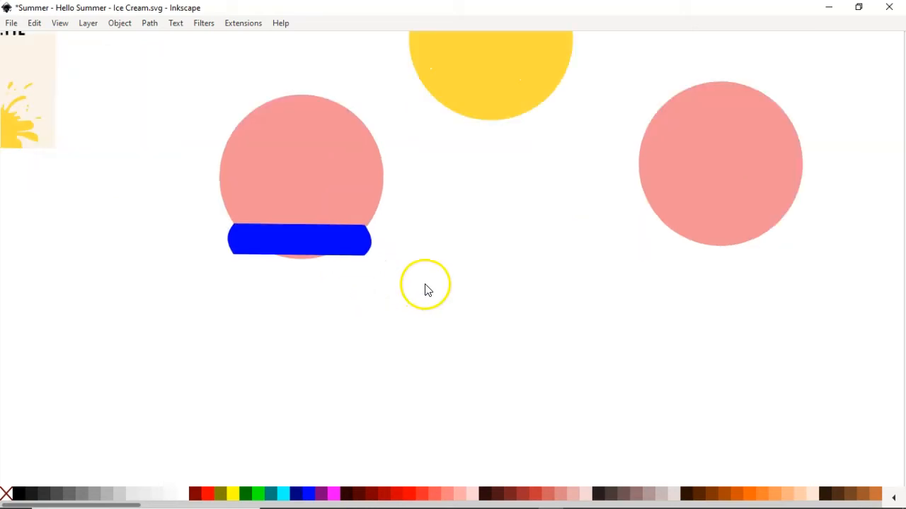
click(286, 230)
key(d)
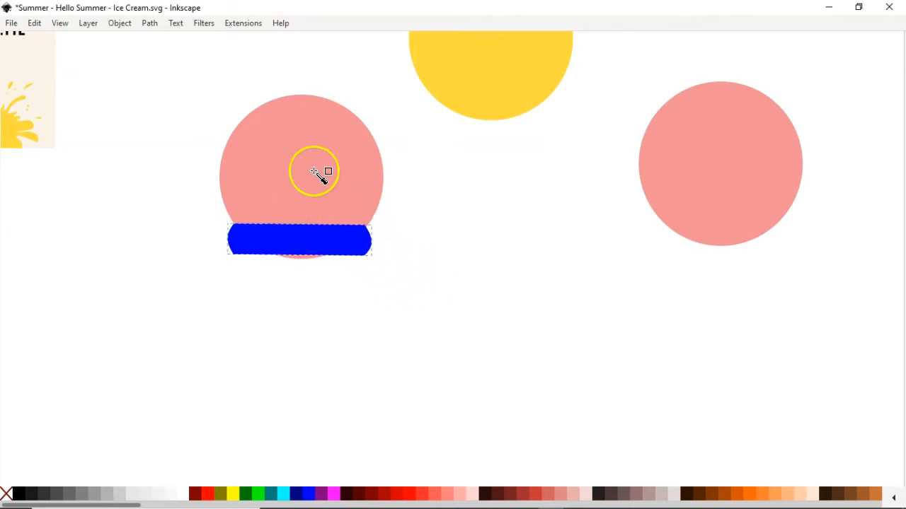
click(317, 173)
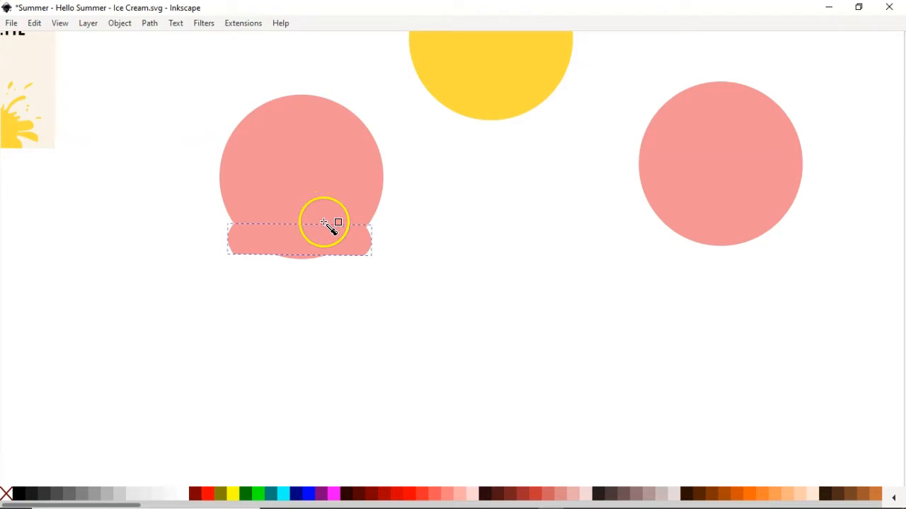
key(s)
click(412, 226)
- Duplicate the pink bar, rotate the copy upright at the scoop's lower left, and shorten it into a drip
click(304, 247)
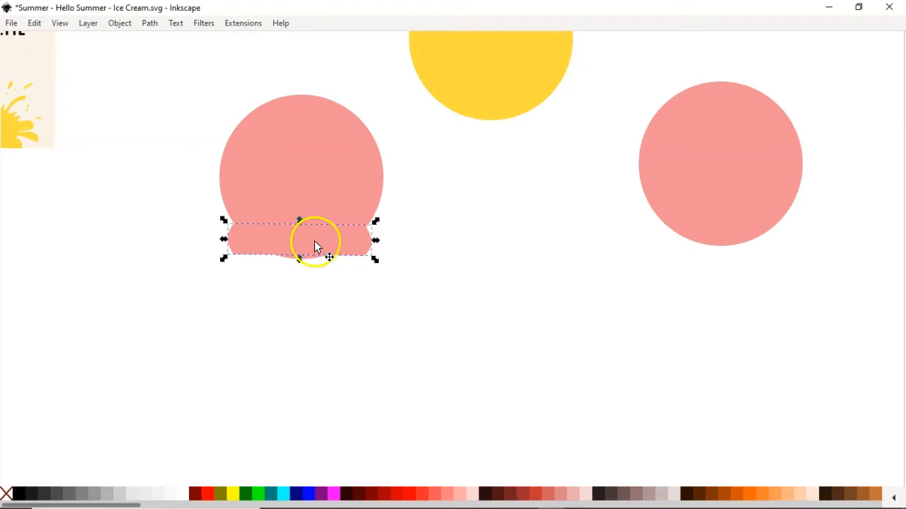
click(351, 245)
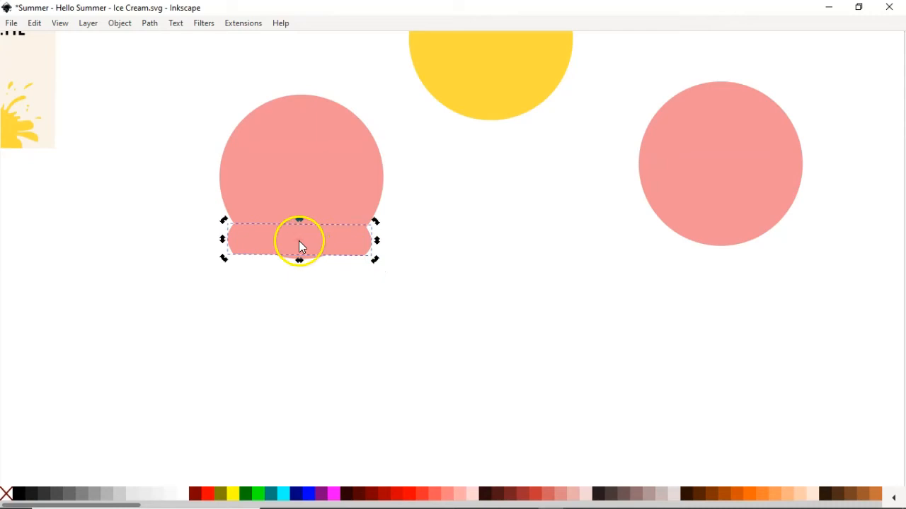
drag(373, 259, 248, 345)
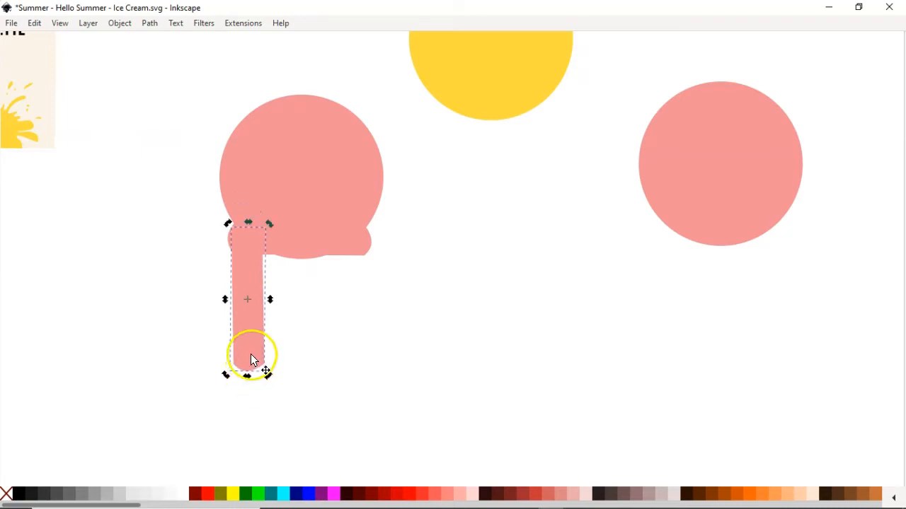
drag(248, 380, 258, 280)
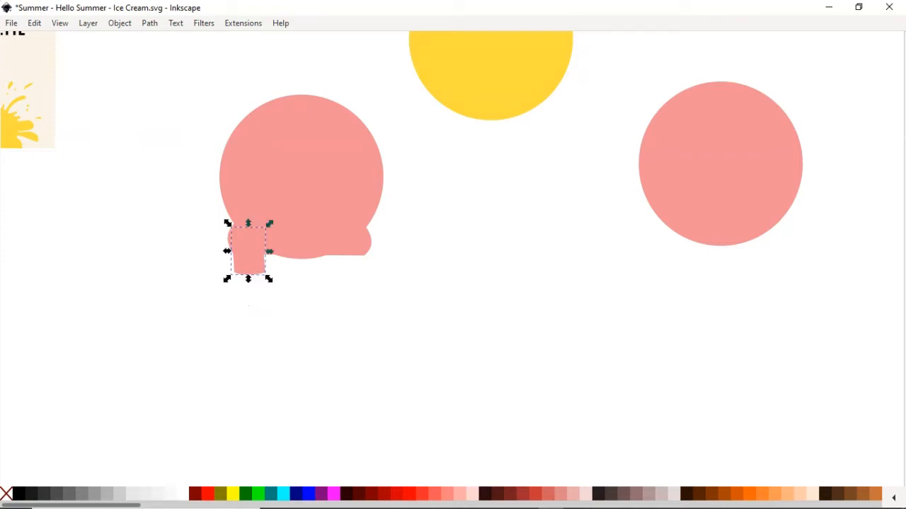
- Reshape the lower edge of the short drip into a curved tip and position it at the scoop's lower left
double_click(247, 269)
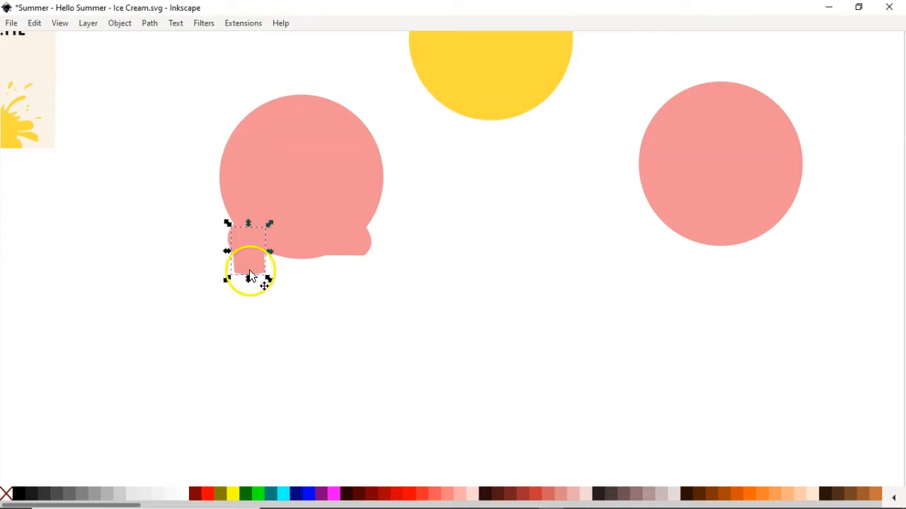
drag(248, 282, 248, 290)
key(s)
mouse_move(247, 255)
mouse_down()
mouse_move(234, 267)
mouse_move(241, 260)
mouse_up()
drag(266, 301, 259, 296)
drag(247, 257, 245, 243)
drag(243, 278, 247, 284)
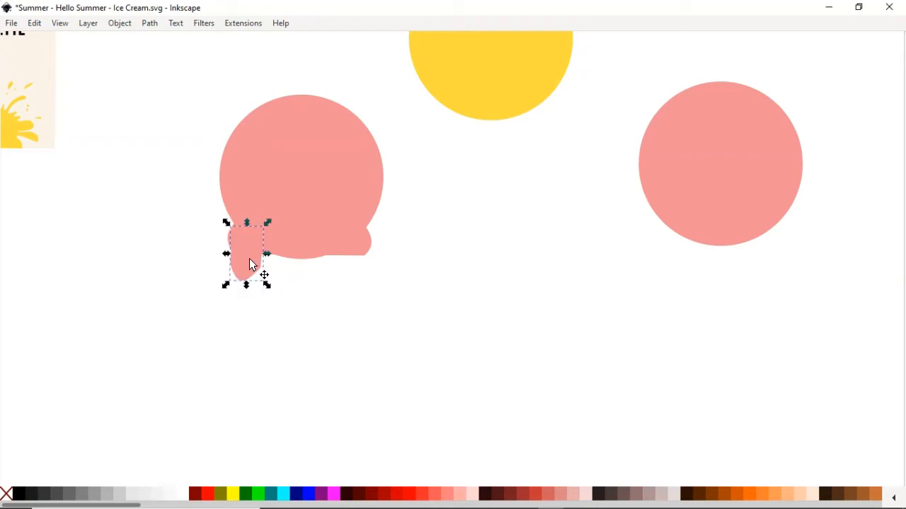
- Duplicate the drip, place the copy just to its right, and bend its lower edge into a longer, rounder tip
drag(248, 259, 277, 263)
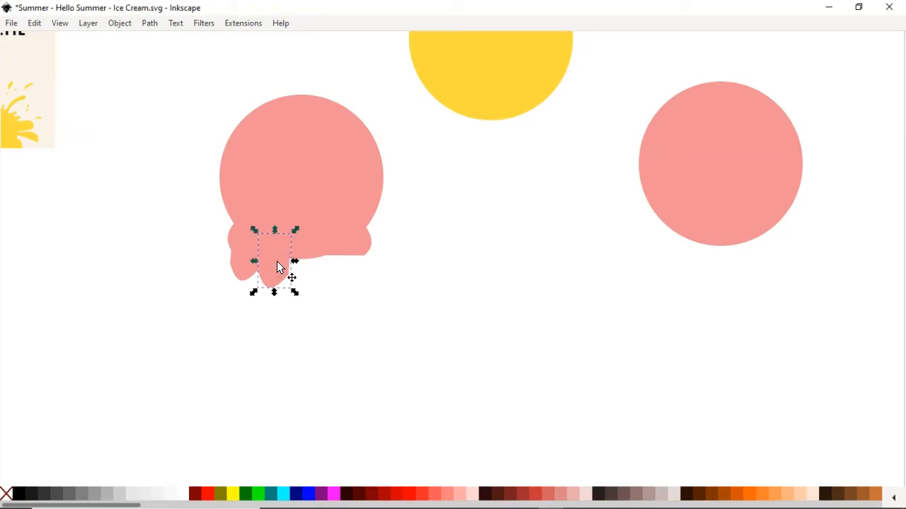
click(276, 261)
double_click(276, 277)
drag(276, 286, 295, 302)
click(309, 271)
click(285, 268)
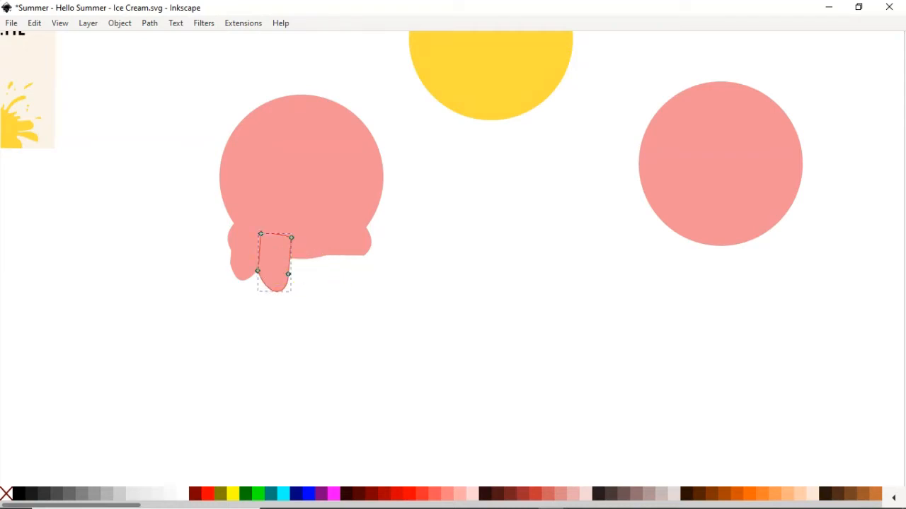
- Duplicate the second drip and place the copy slightly higher to its right as a third drip
click(280, 262)
key(s)
click(280, 259)
drag(279, 258, 305, 243)
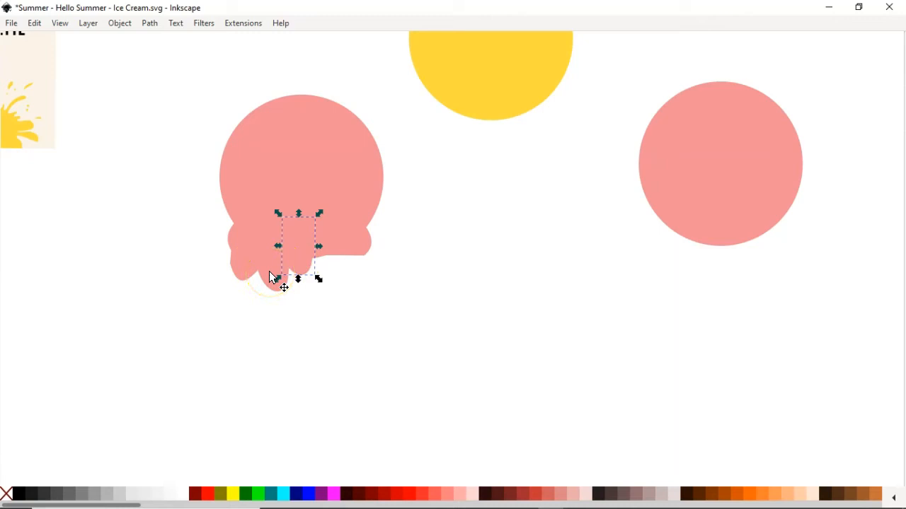
- Duplicate the three drips, flip the copies horizontally, and move them to the right half of the scoop's base
shift+click(272, 276)
shift+click(245, 265)
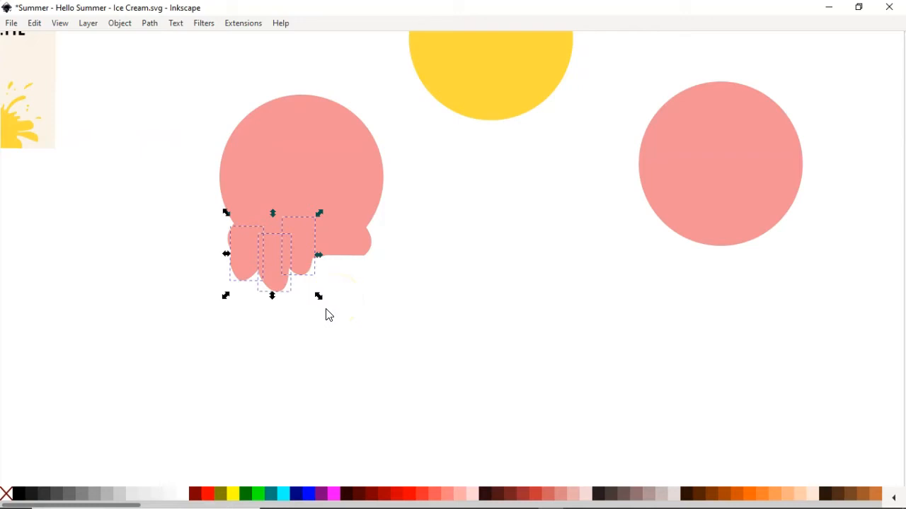
key(h)
click(271, 271)
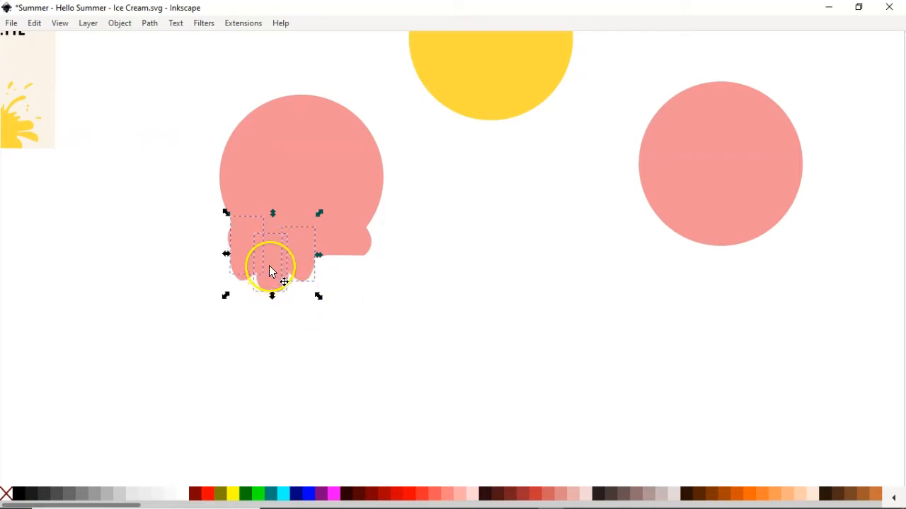
drag(272, 262, 328, 261)
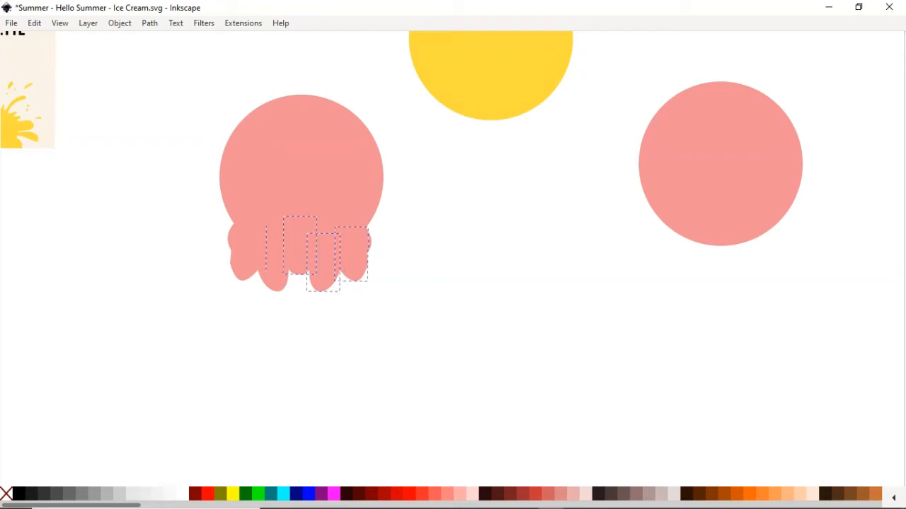
- Raise the three mirrored drips so they hang shorter from the scoop, and unite them into one shape
click(329, 263)
drag(329, 263, 327, 245)
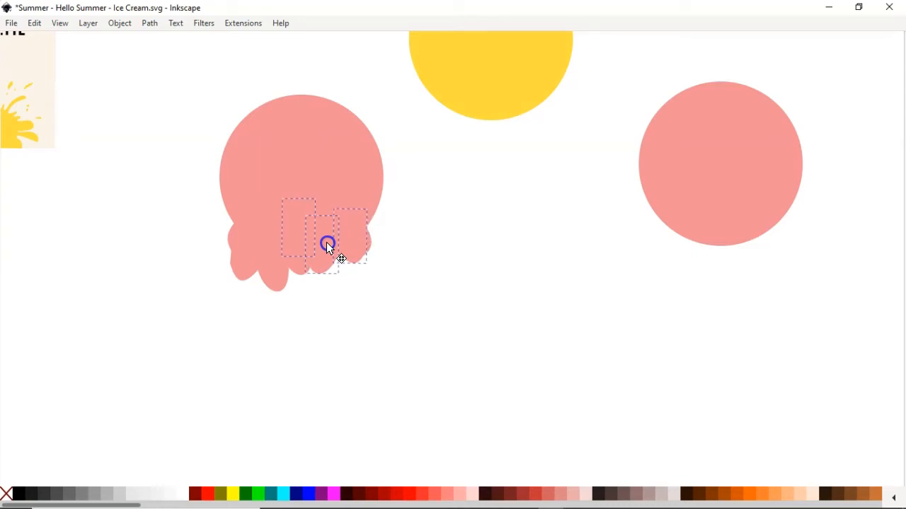
drag(327, 244, 326, 244)
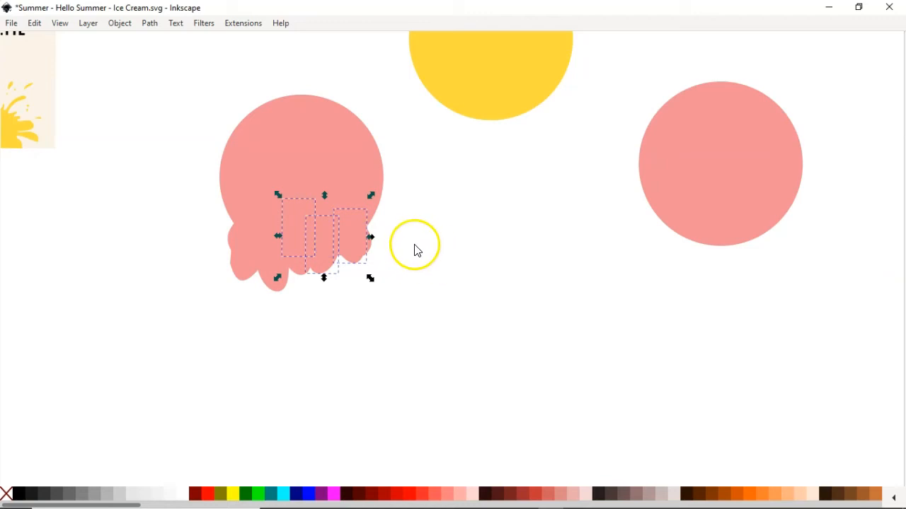
key(ctrl+plus)
drag(304, 245, 490, 106)
shift+click(341, 247)
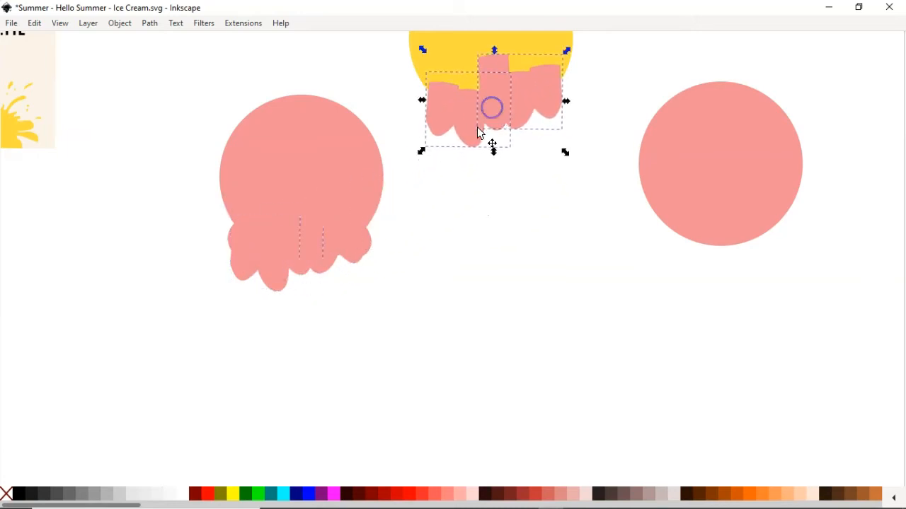
key(Delete)
- Duplicate the left scoop's bar and drips, place the copy over the yellow circle's base, and unite it into one shape
click(266, 253)
click(346, 243)
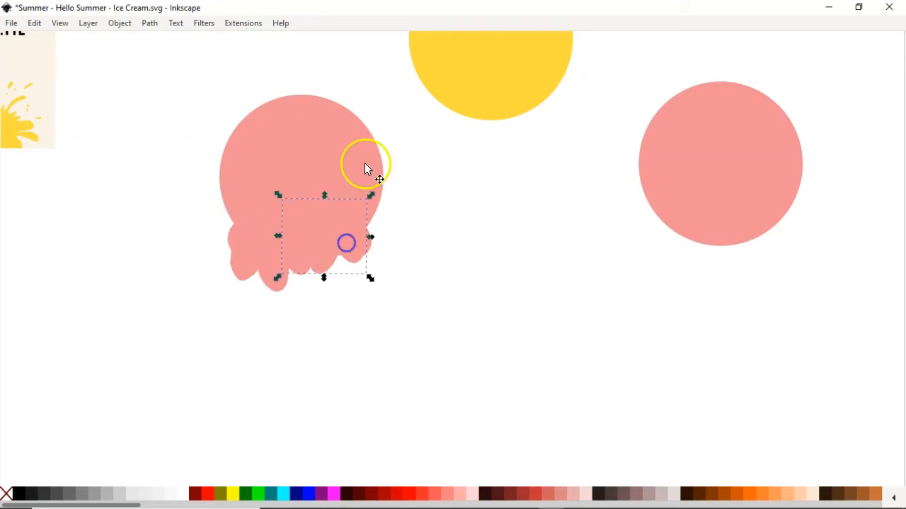
click(371, 242)
drag(200, 95, 418, 342)
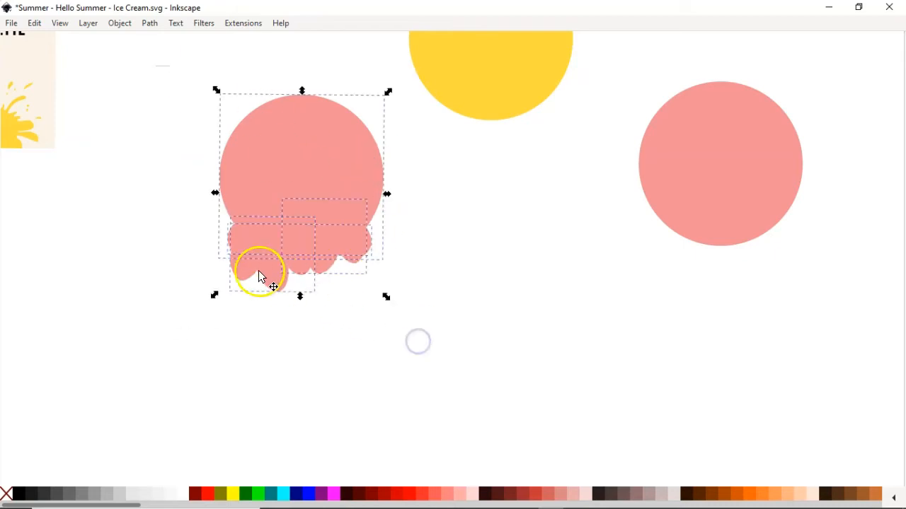
click(445, 263)
click(370, 244)
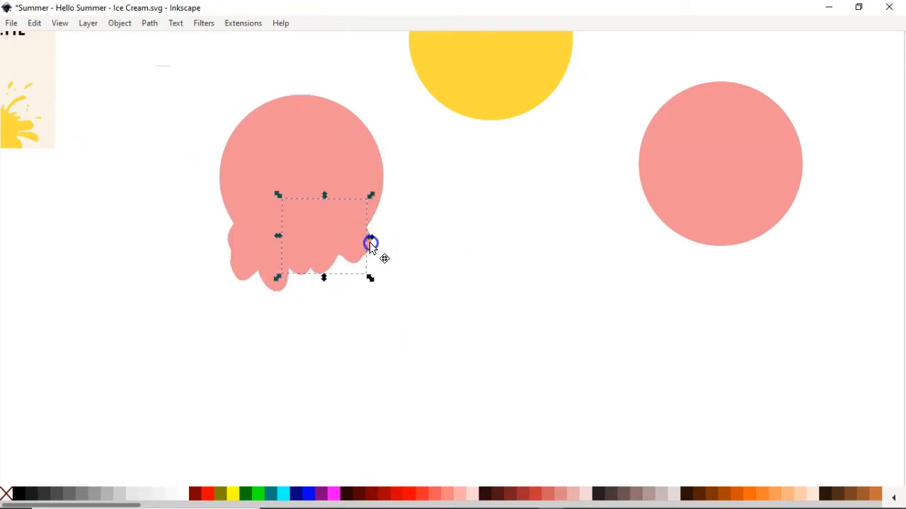
click(246, 245)
alt+click(246, 245)
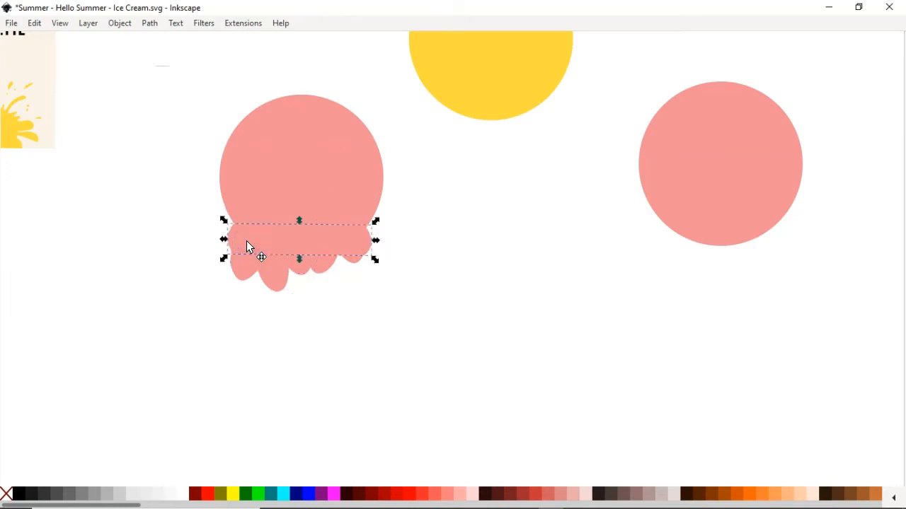
shift+click(281, 270)
shift+click(328, 269)
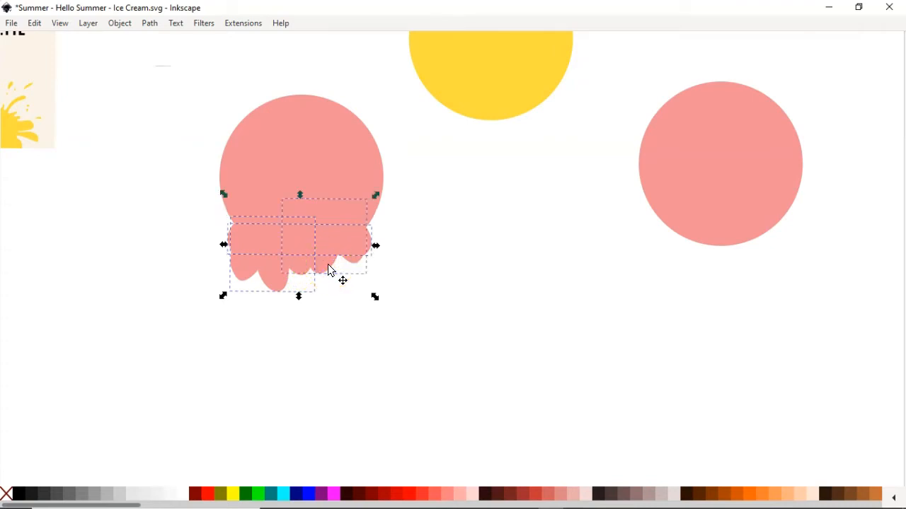
drag(295, 241, 490, 99)
key(ctrl+plus)
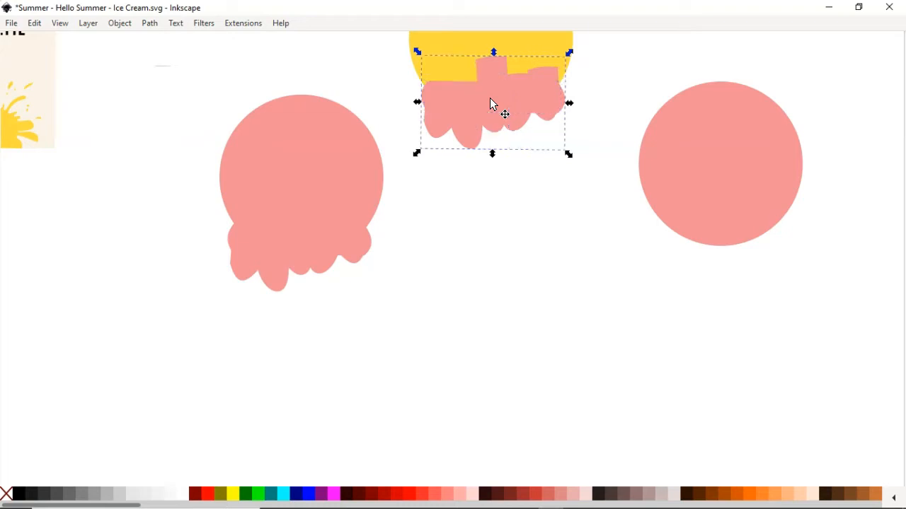
- Flip the united drip shape on the yellow circle horizontally and tilt it slightly counter-clockwise
mouse_move(496, 104)
mouse_down()
mouse_move(502, 172)
mouse_move(491, 111)
mouse_move(500, 94)
mouse_up()
scroll(508, 100, up, 2)
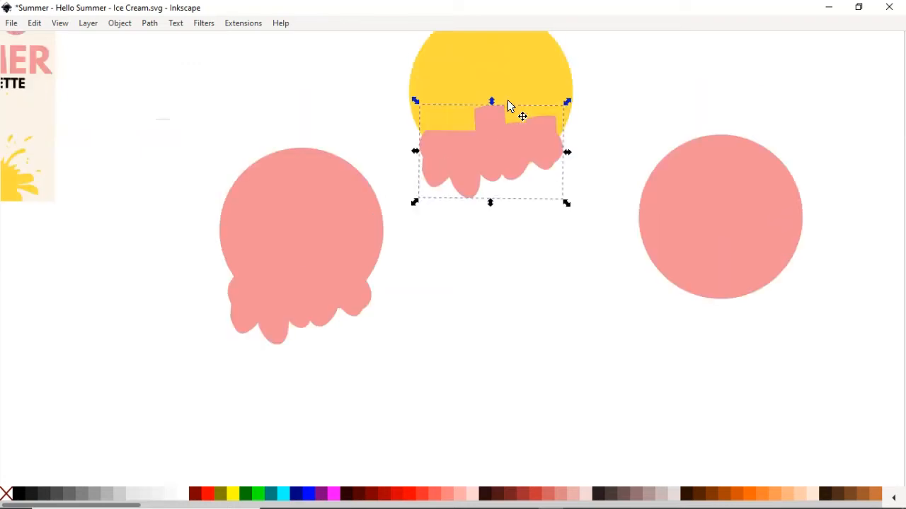
key(h)
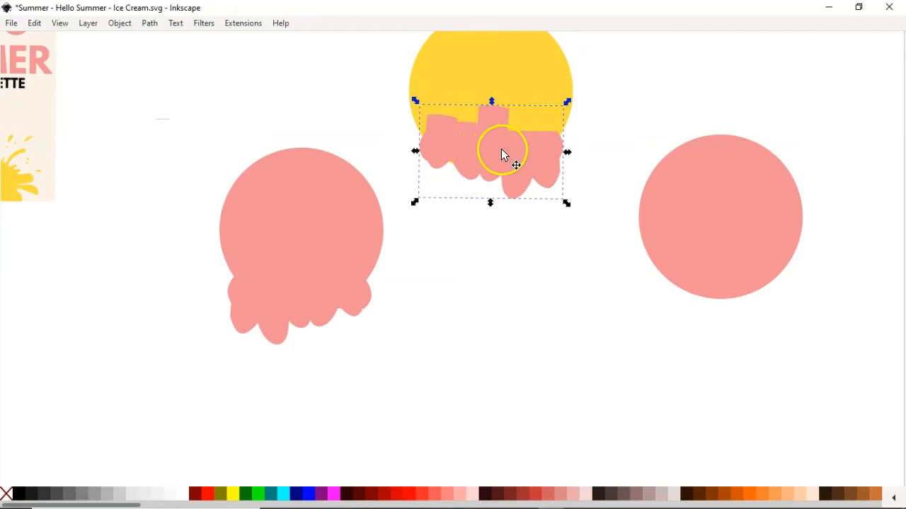
drag(567, 204, 570, 195)
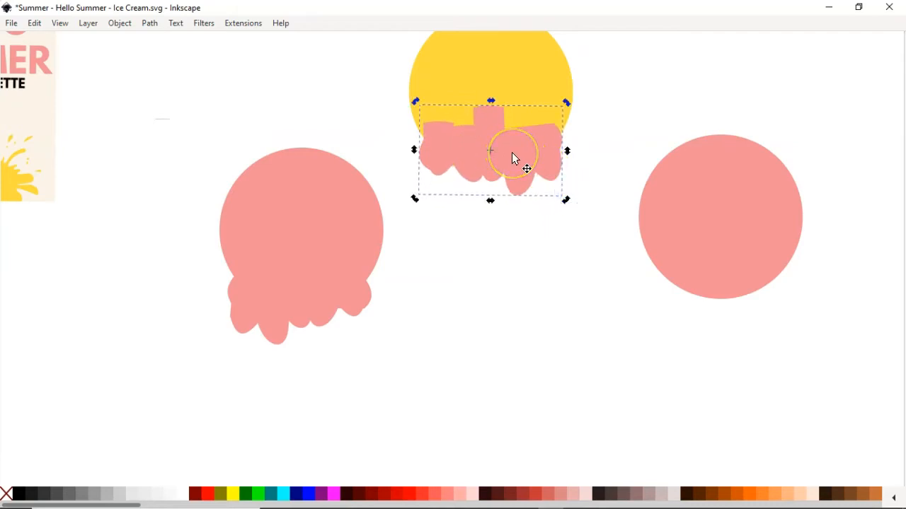
click(538, 142)
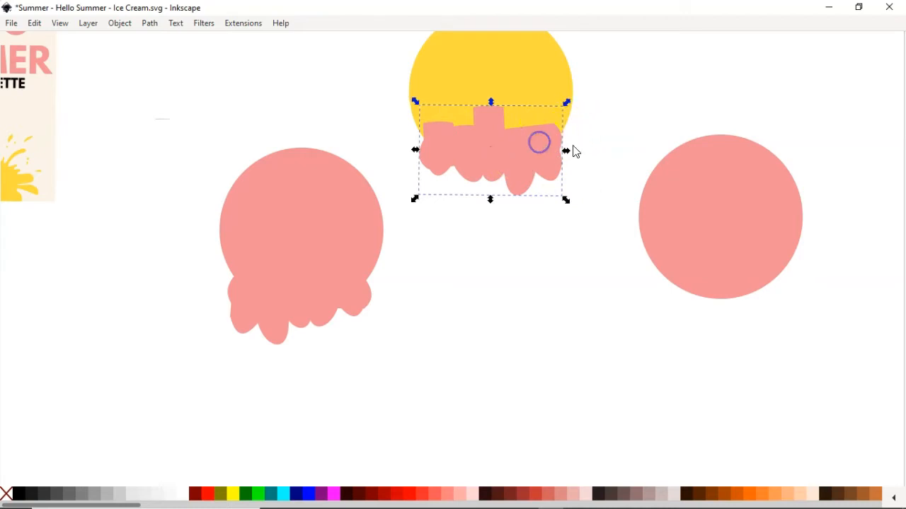
- Fill the drip shape with the yellow circle's colour and rotate it slightly to fit the scoop's base
key(n)
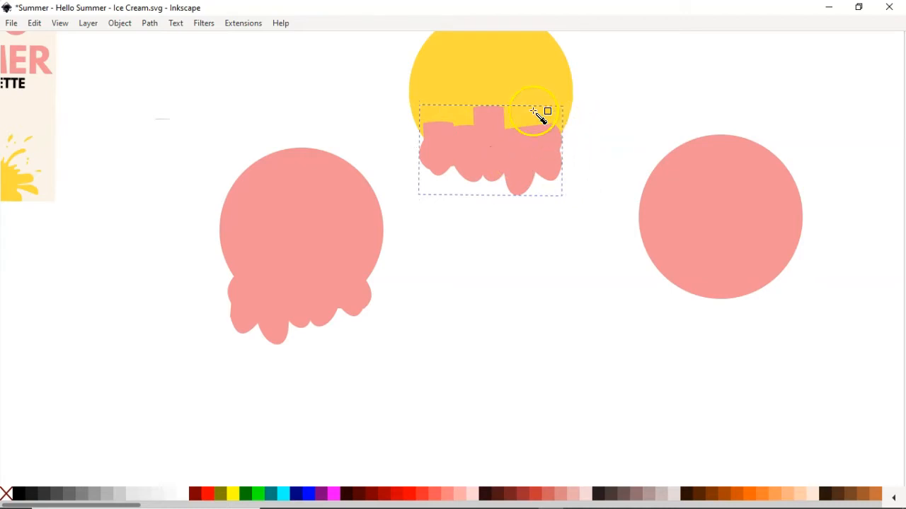
click(511, 76)
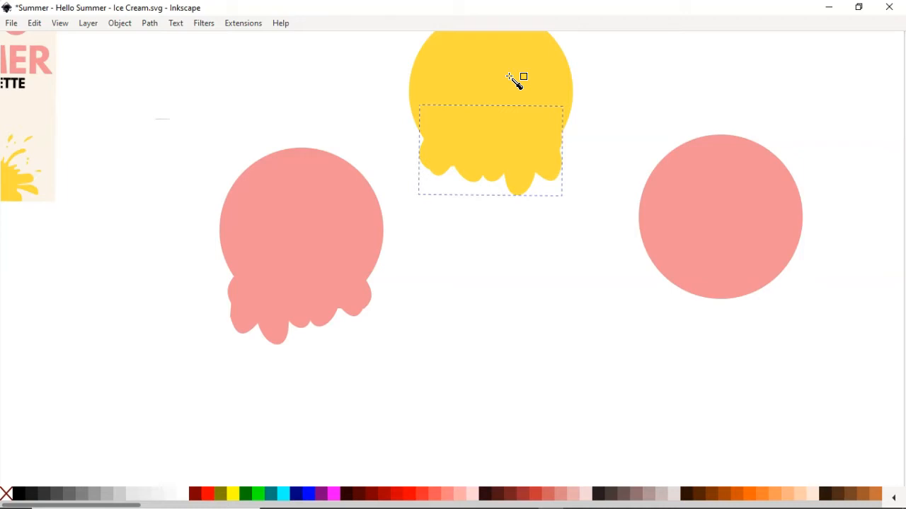
key(s)
click(528, 157)
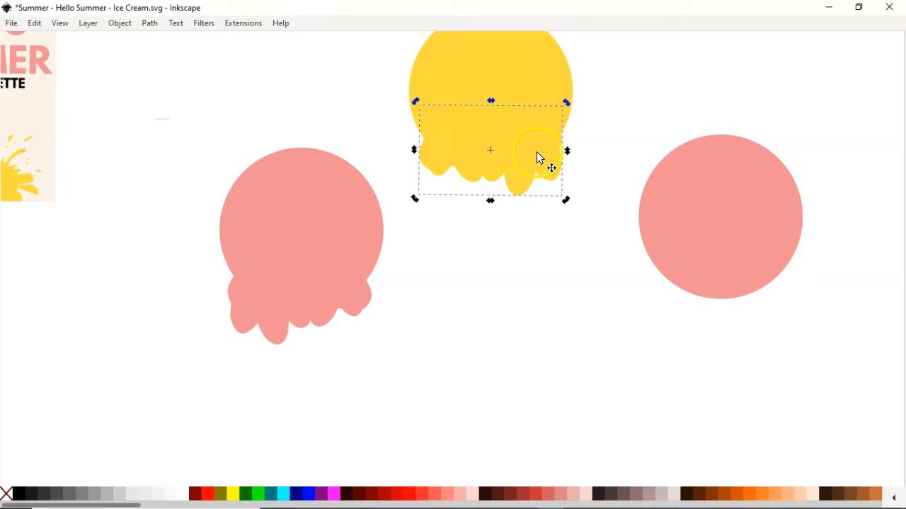
drag(568, 201, 566, 192)
click(502, 162)
scroll(531, 131, up, 1)
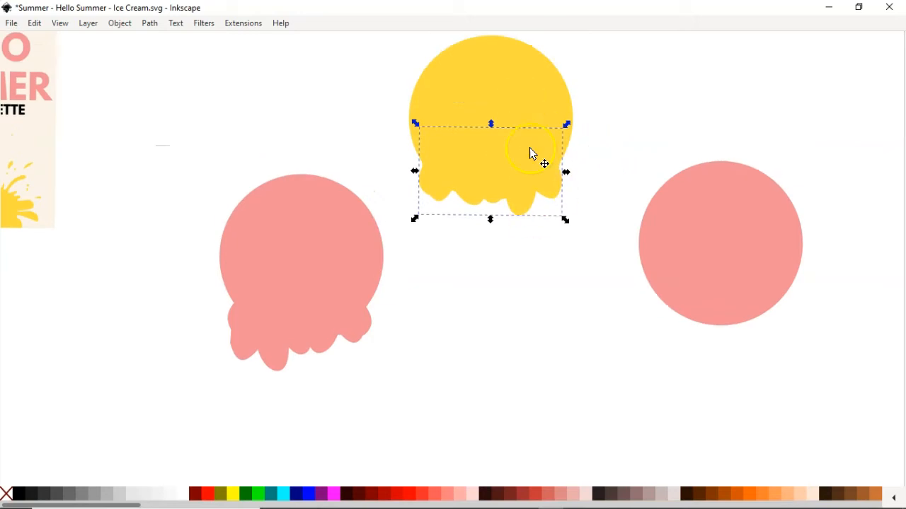
- Duplicate the yellow drip shape, place the copy over the right pink circle's base, and shrink it slightly
drag(495, 175, 731, 317)
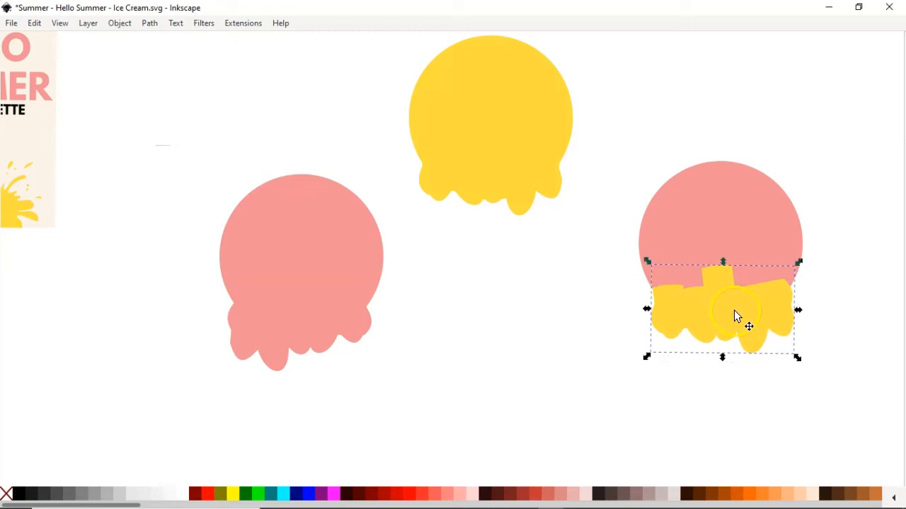
drag(755, 316, 748, 296)
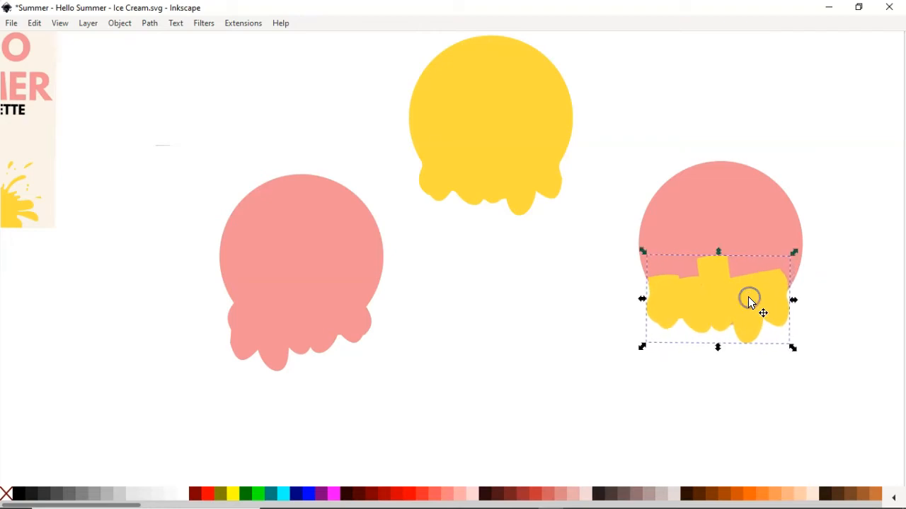
drag(793, 349, 789, 343)
drag(739, 314, 745, 323)
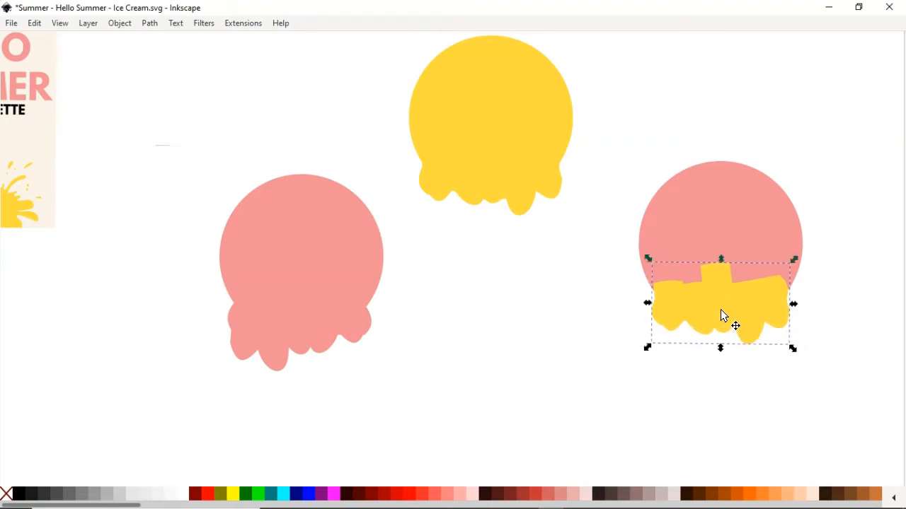
- Adjust the tilt and position of the copied drip shape and fill it with the pink of the circle behind it
click(717, 312)
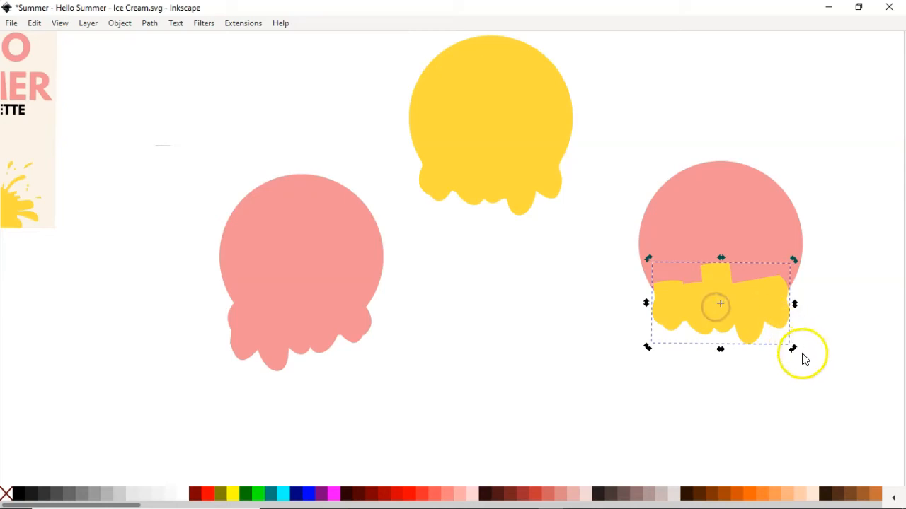
drag(792, 350, 786, 351)
drag(732, 333, 728, 322)
key(d)
click(733, 221)
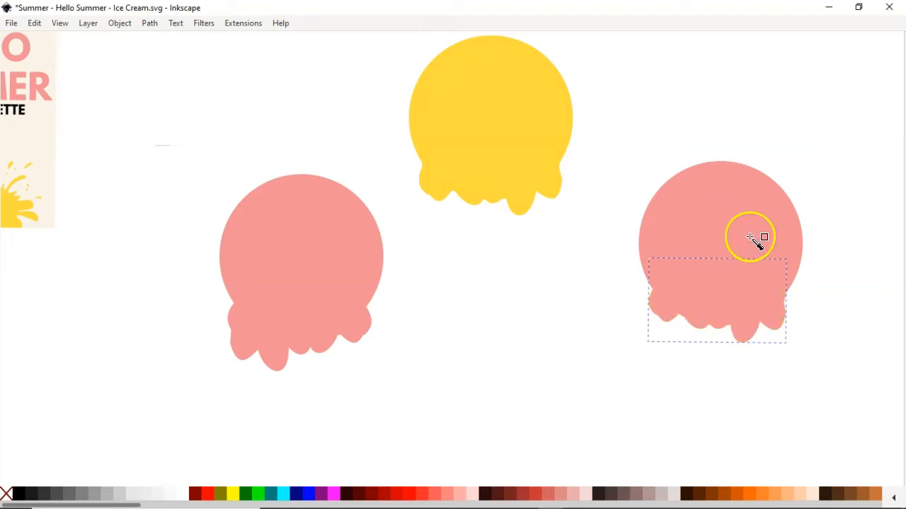
key(s)
- Unite the right pink circle with its drips into one scoop and shift it slightly up
click(737, 221)
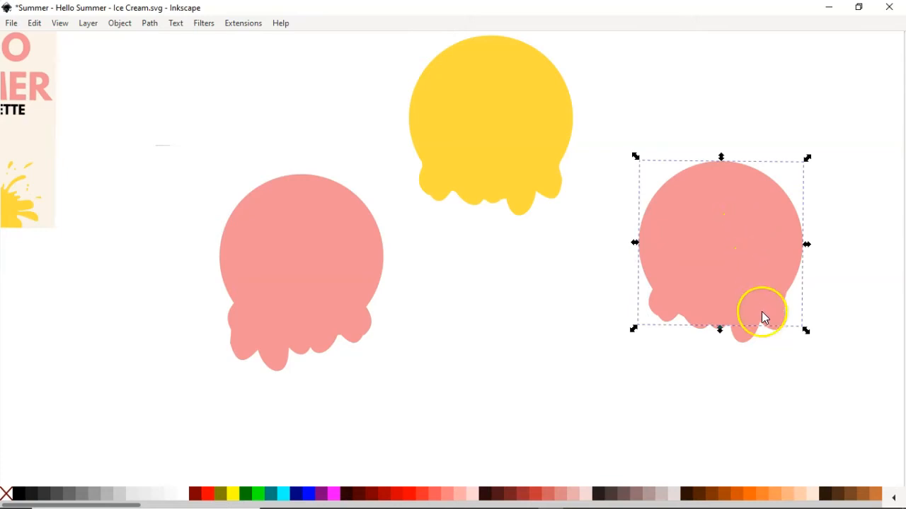
shift+click(741, 342)
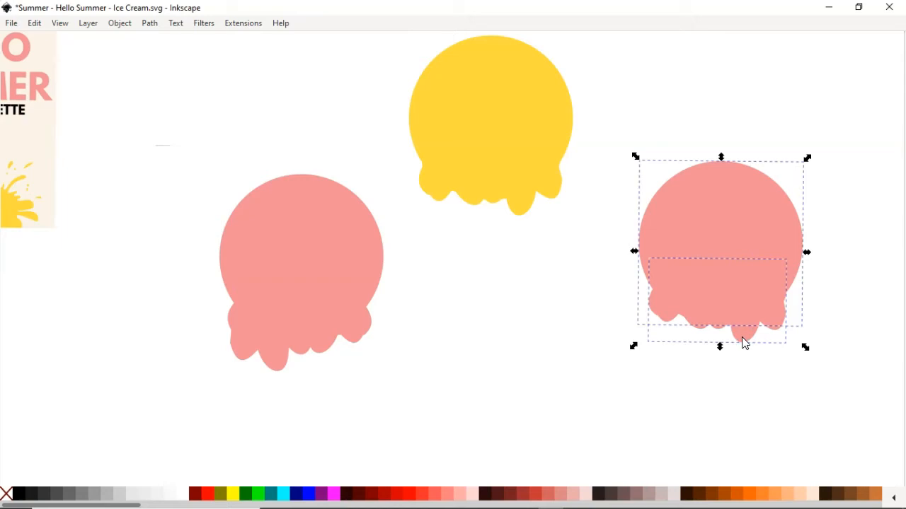
shift+click(743, 345)
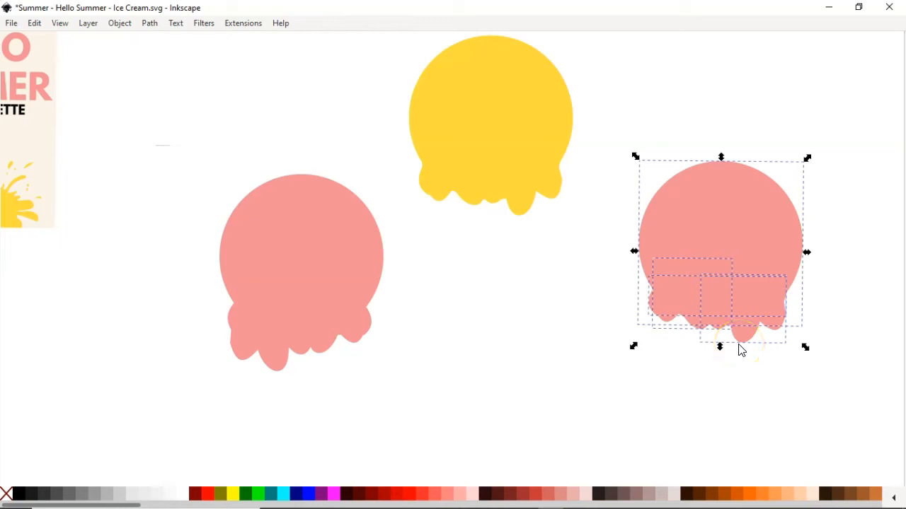
key(Escape)
drag(615, 119, 831, 365)
key(ctrl+shift+g)
key(ctrl+plus)
drag(740, 302, 731, 287)
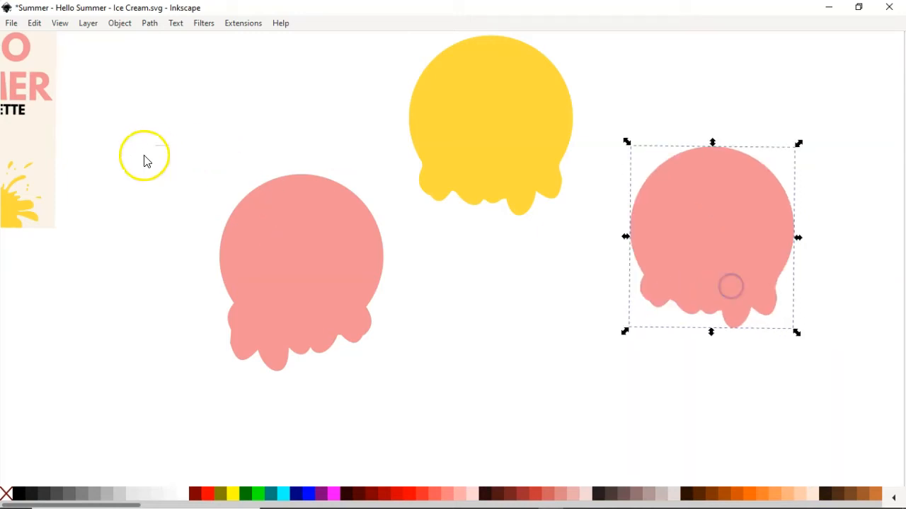
- Ungroup the left pink circle, bar and drips, unite them into one scoop, and shift it slightly
drag(143, 157, 402, 397)
key(ctrl+shift+g)
key(ctrl+plus)
drag(314, 263, 301, 268)
- Ungroup the yellow circle and its drips and unite them into a single scoop
scroll(382, 44, up, 1)
drag(383, 39, 604, 273)
key(ctrl+shift+g)
key(ctrl+shift+g)
click(615, 176)
drag(548, 202, 587, 285)
key(ctrl+z)
click(586, 285)
drag(382, 42, 598, 259)
key(ctrl+plus)
click(598, 193)
- Lower the yellow scoop and stack the left pink scoop on top so its drips overlap the yellow
drag(525, 176, 482, 290)
drag(326, 261, 513, 109)
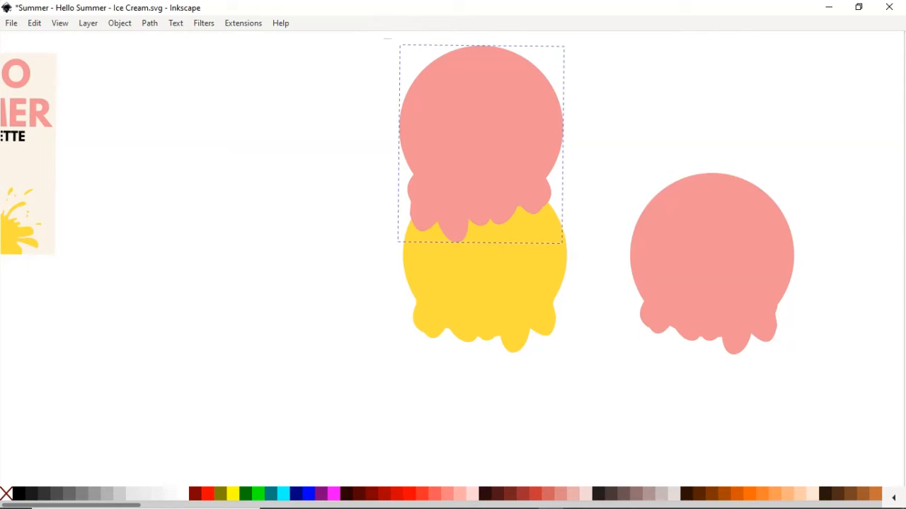
drag(512, 110, 516, 111)
- Place the right pink scoop beneath the yellow one, lower it behind the yellow drips, and align it with the stack
drag(725, 283, 502, 379)
key(Page_Down)
click(636, 334)
scroll(657, 322, down, 1)
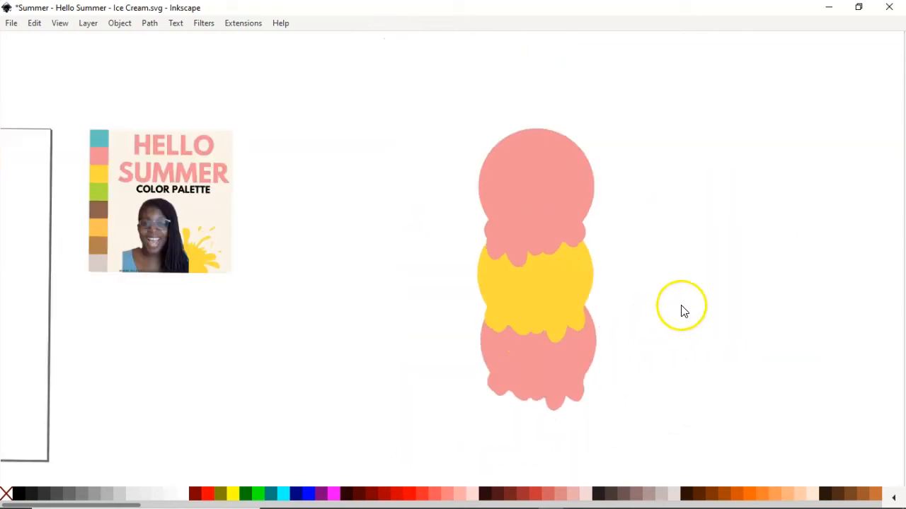
drag(681, 308, 629, 256)
scroll(623, 251, down, 1)
drag(518, 294, 513, 293)
key(Escape)
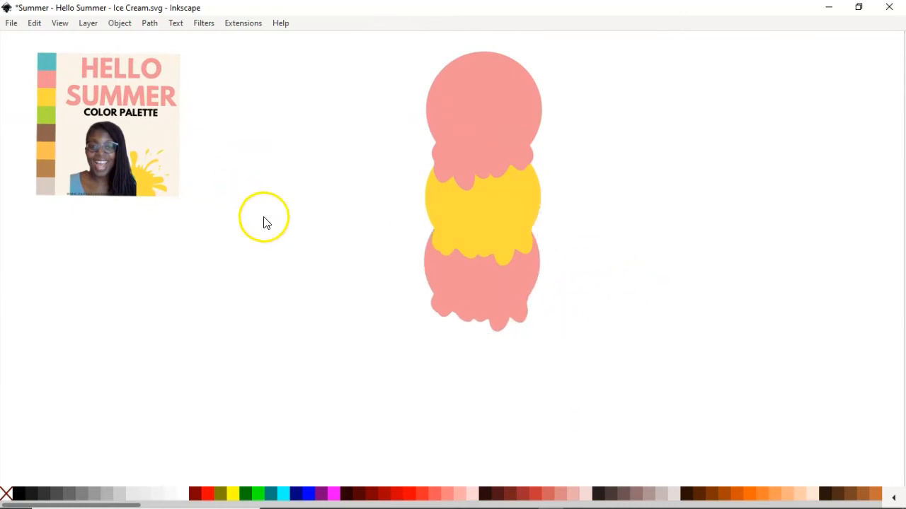
- Draw a tall rectangle left of the scoops and reshape it into a downward-pointing triangle for the cone
mouse_move(269, 205)
mouse_down()
mouse_move(346, 346)
mouse_move(350, 408)
mouse_move(376, 410)
mouse_up()
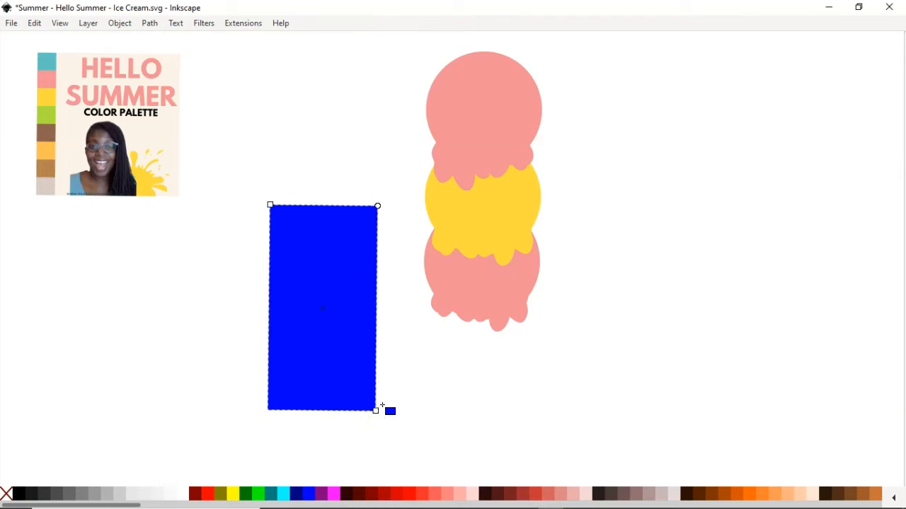
key(s)
key(n)
click(375, 411)
key(Delete)
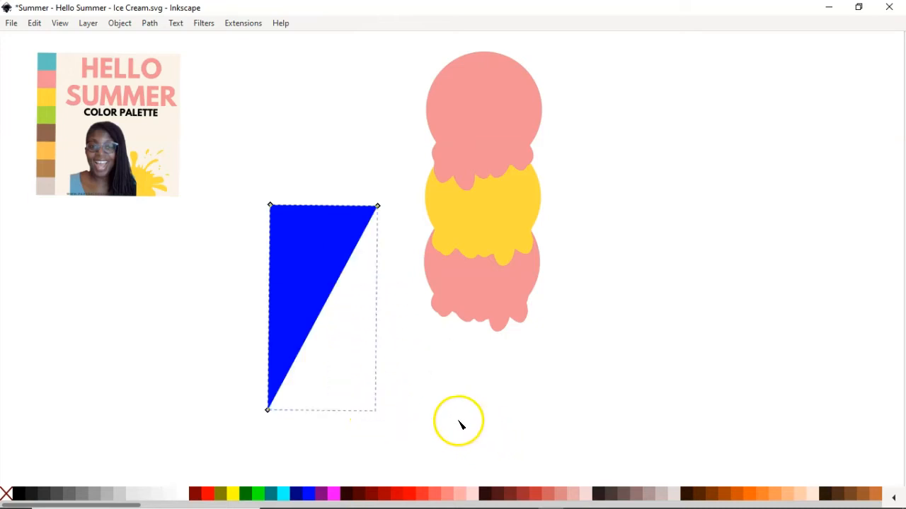
drag(268, 410, 319, 415)
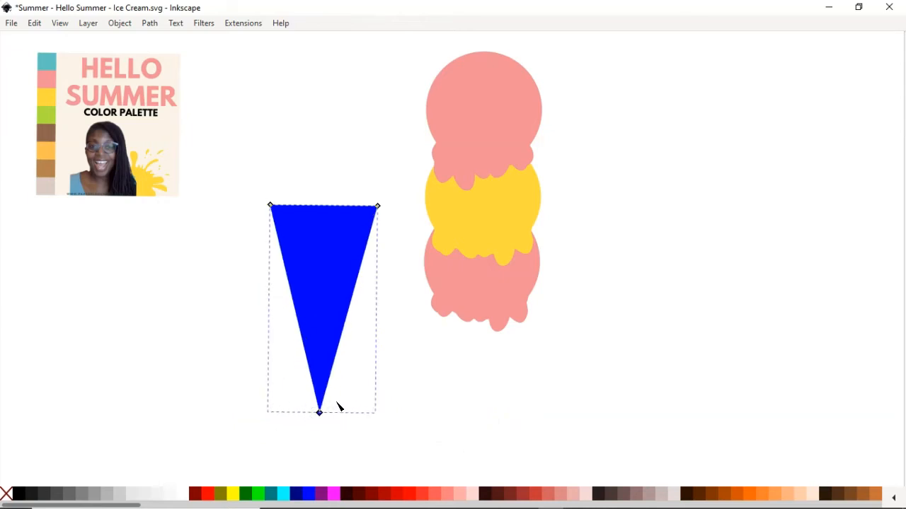
- Turn the cone's sharp point into a small rounded tip and bend its lower sides slightly outward
scroll(338, 395, up, 2)
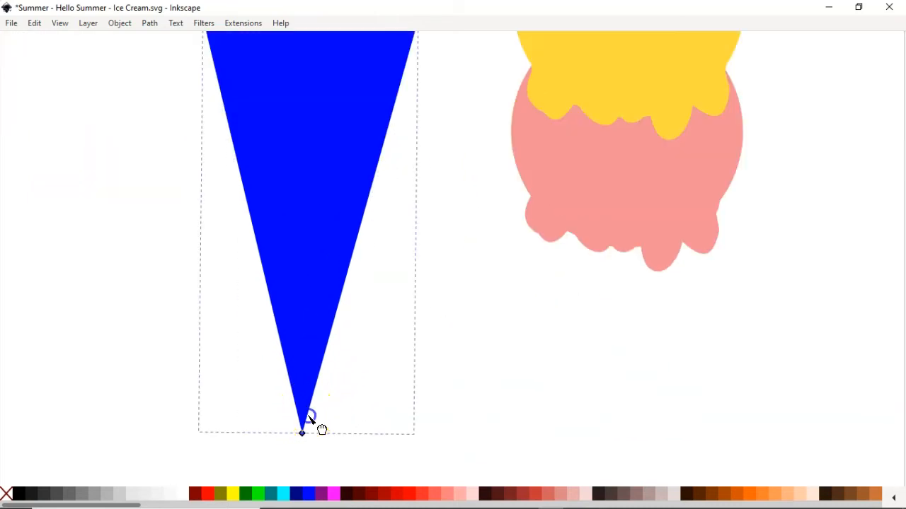
mouse_move(311, 424)
mouse_down()
mouse_move(322, 423)
mouse_move(315, 437)
mouse_up()
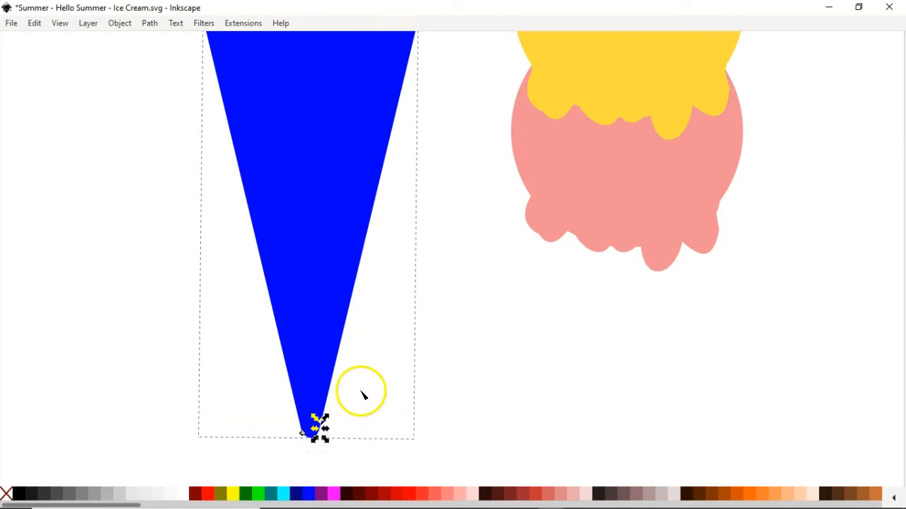
drag(279, 334, 277, 339)
drag(348, 325, 349, 324)
- Bend both upper sides of the cone outward into smooth curves and widen its rounded tip
scroll(378, 312, up, 2)
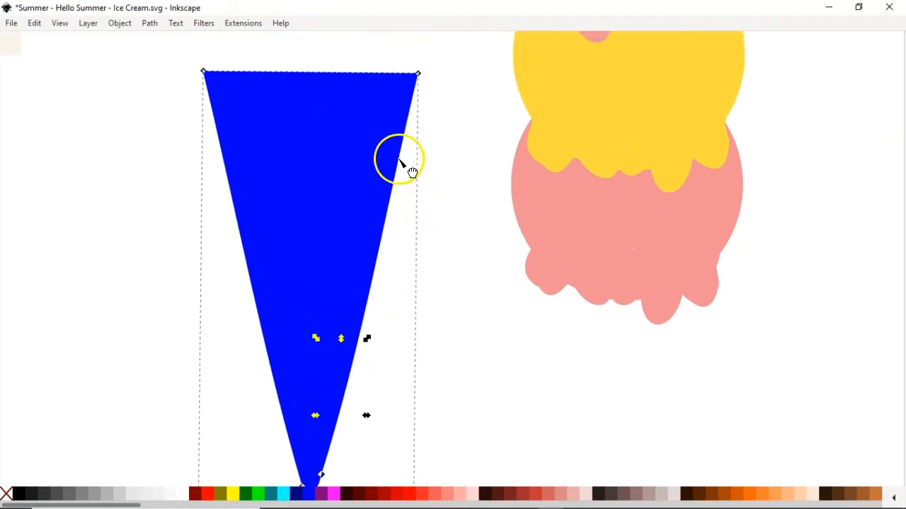
drag(398, 164, 404, 162)
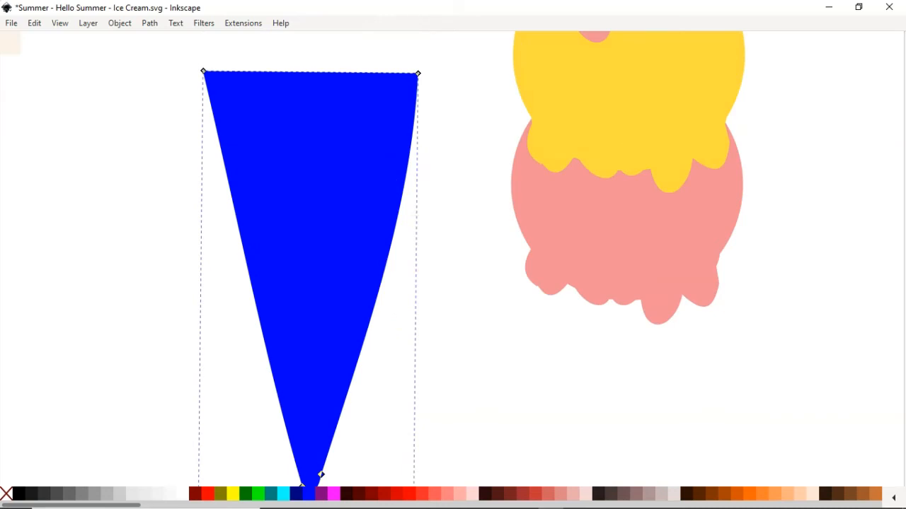
mouse_move(404, 162)
mouse_down()
mouse_move(411, 165)
mouse_move(407, 150)
mouse_up()
drag(227, 179, 220, 179)
scroll(386, 245, down, 1)
drag(303, 459, 285, 458)
scroll(353, 410, up, 1)
scroll(432, 361, down, 2)
click(449, 343)
scroll(463, 334, up, 1)
scroll(460, 319, up, 1)
scroll(446, 300, down, 2)
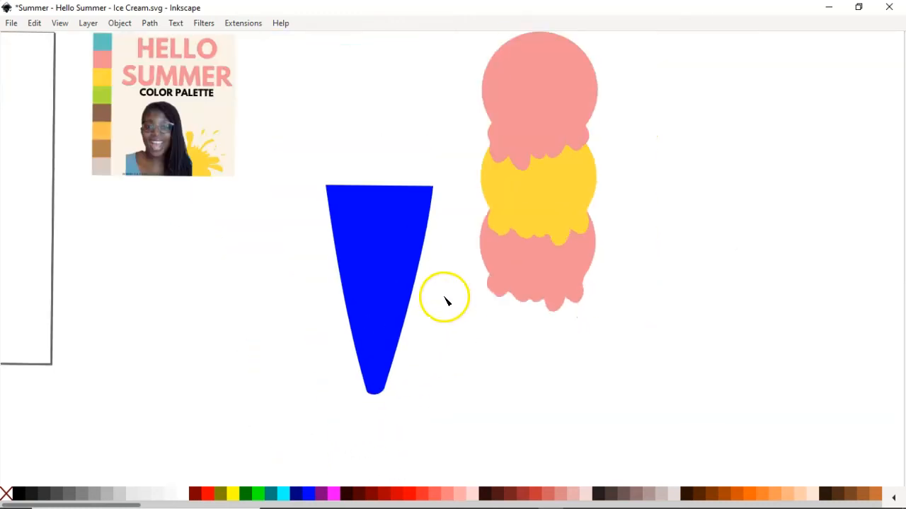
- Fill the cone with the palette's light orange, place it under the bottom pink scoop, and lower it behind the drips
scroll(438, 297, up, 1)
click(374, 274)
key(d)
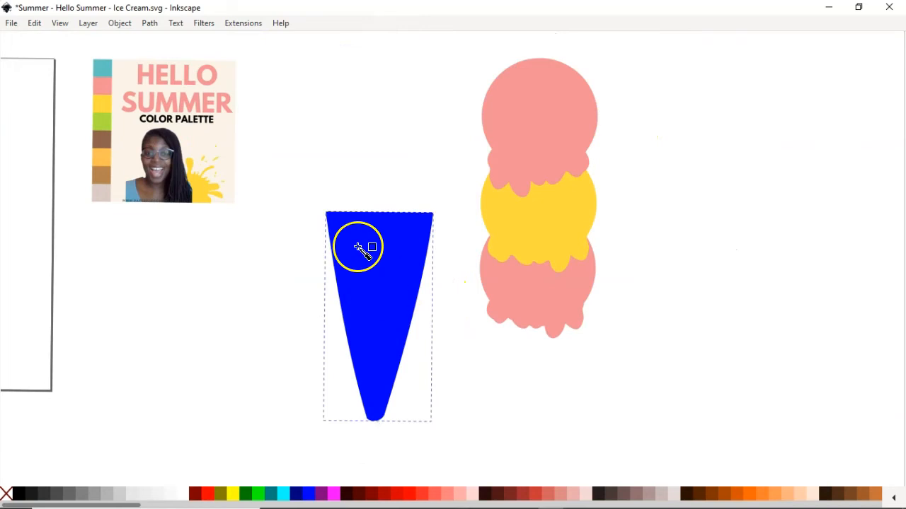
click(103, 155)
key(s)
drag(400, 281, 550, 369)
scroll(609, 361, down, 2)
key(Page_Down)
drag(542, 314, 539, 296)
scroll(665, 293, up, 1)
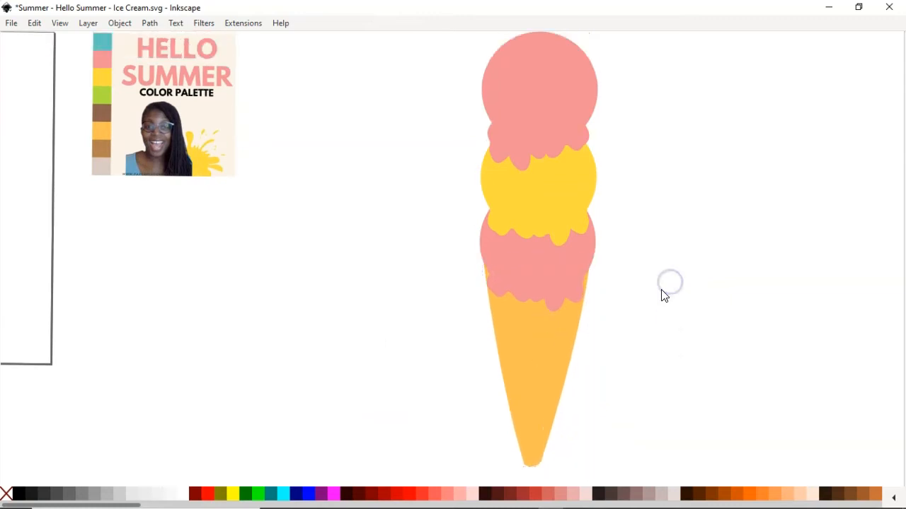
- Rotate the cone slightly so it stands upright and centre it beneath the scoop stack
scroll(659, 287, up, 1)
click(548, 407)
scroll(601, 389, down, 2)
drag(589, 446, 598, 443)
drag(554, 320, 557, 316)
scroll(671, 305, up, 1)
click(664, 297)
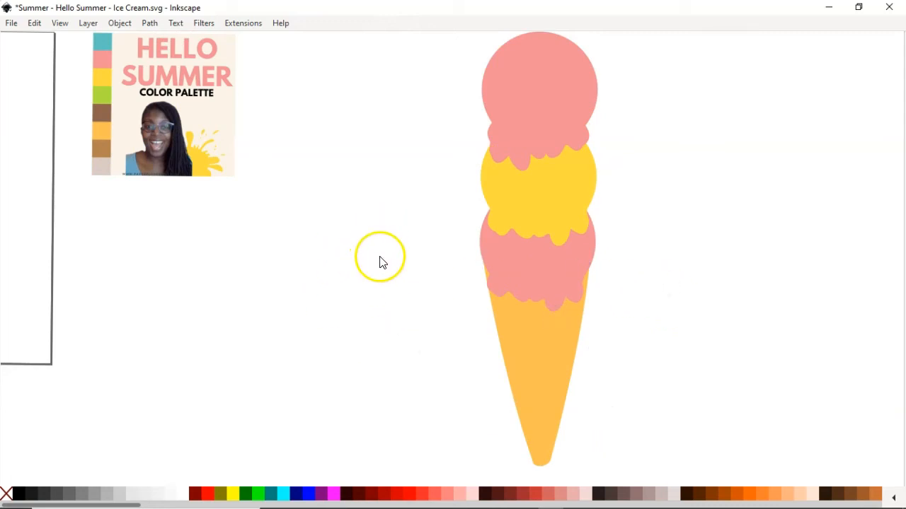
- Draw a tall, very thin rectangle in the empty area left of the cone and save the document
key(r)
drag(362, 257, 368, 366)
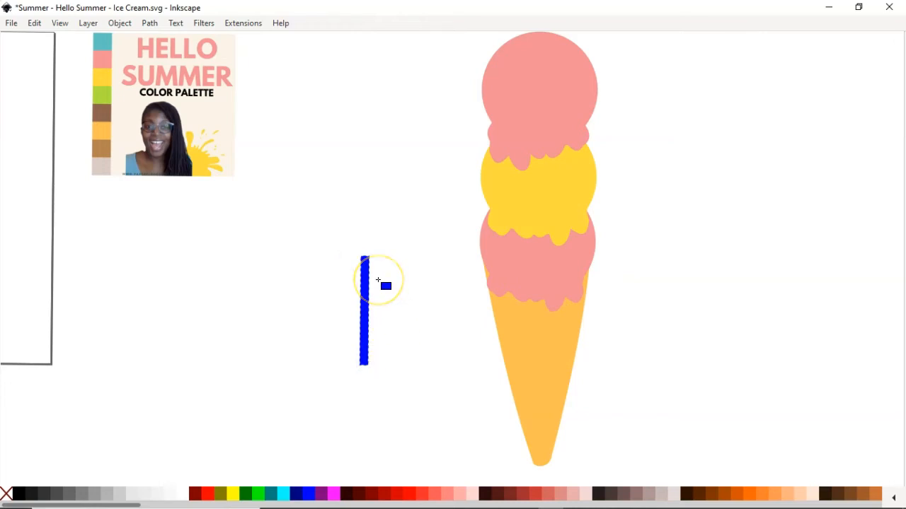
key(s)
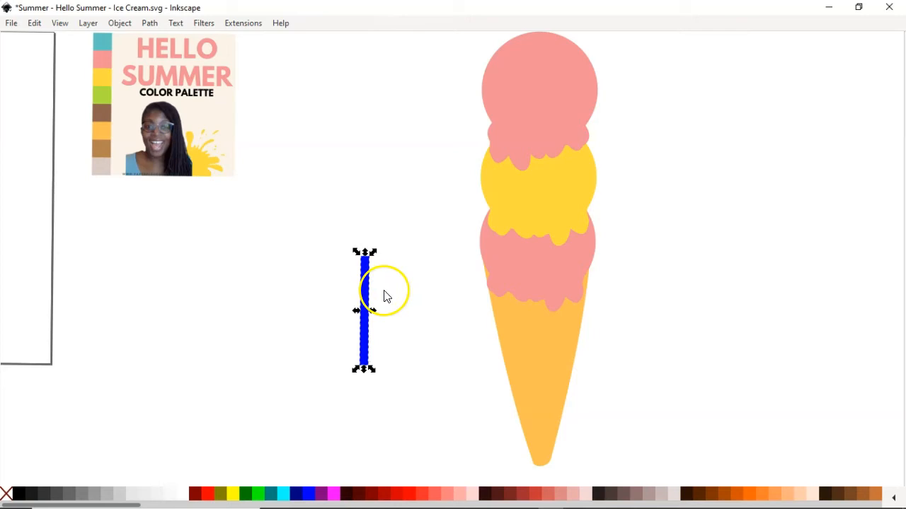
scroll(372, 288, up, 2)
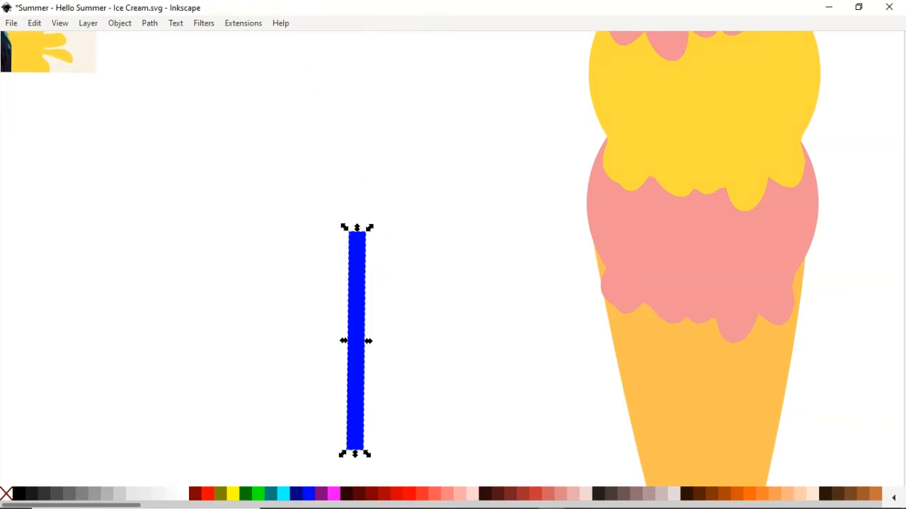
click(11, 24)
click(32, 119)
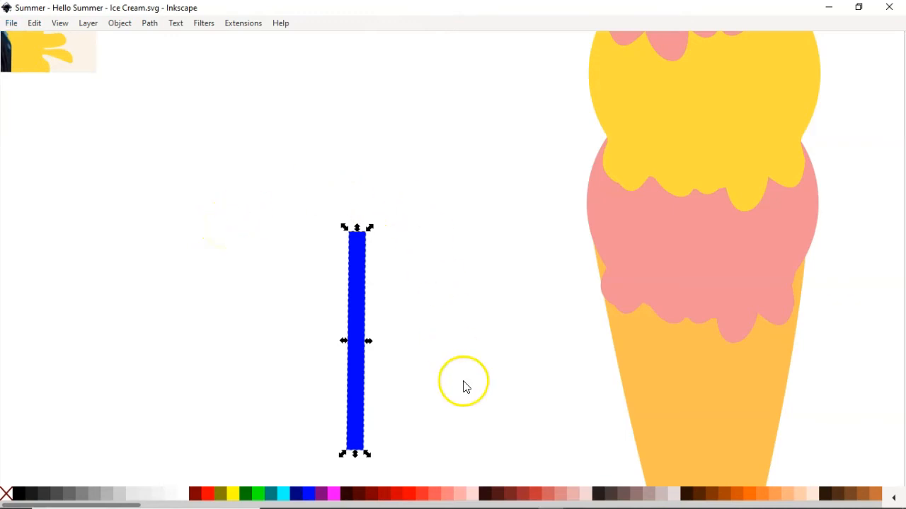
- Round both ends of the thin blue bar, narrow it, and bend it leftward into a slim curved stroke
key(n)
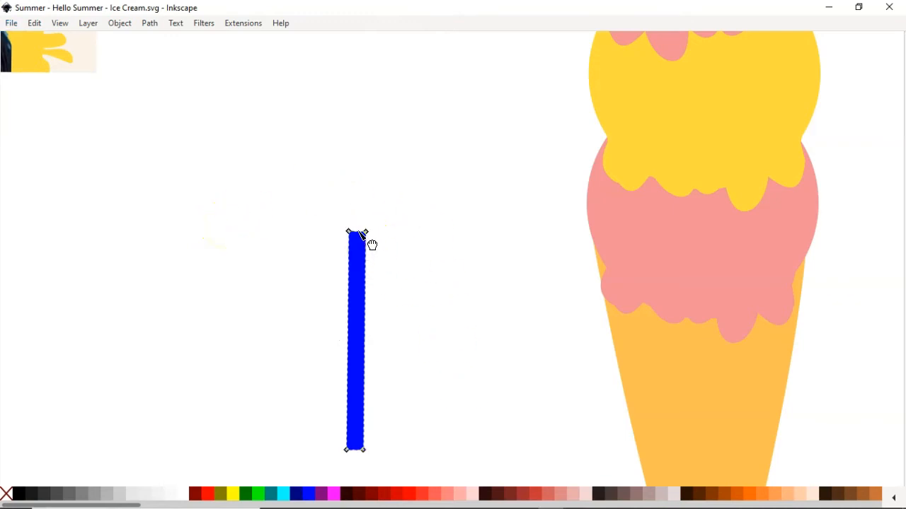
drag(360, 235, 355, 456)
click(364, 340)
key(s)
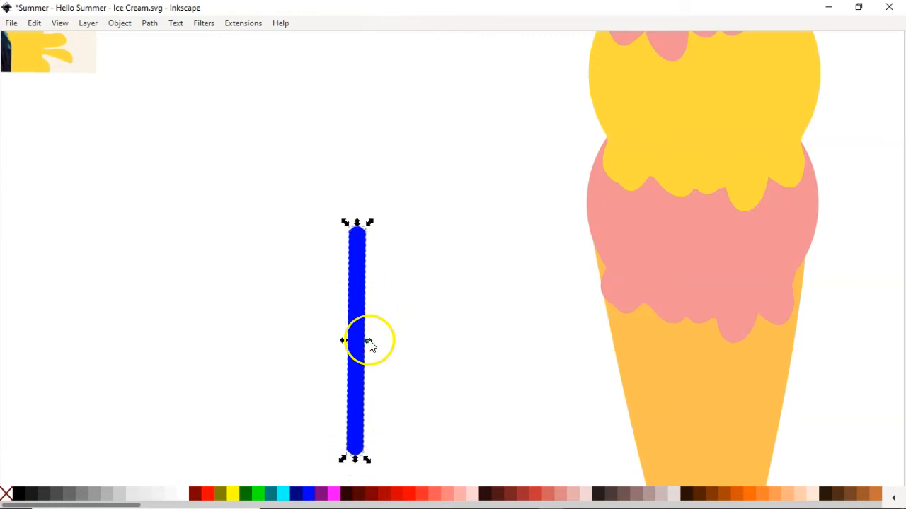
drag(367, 341, 347, 335)
key(n)
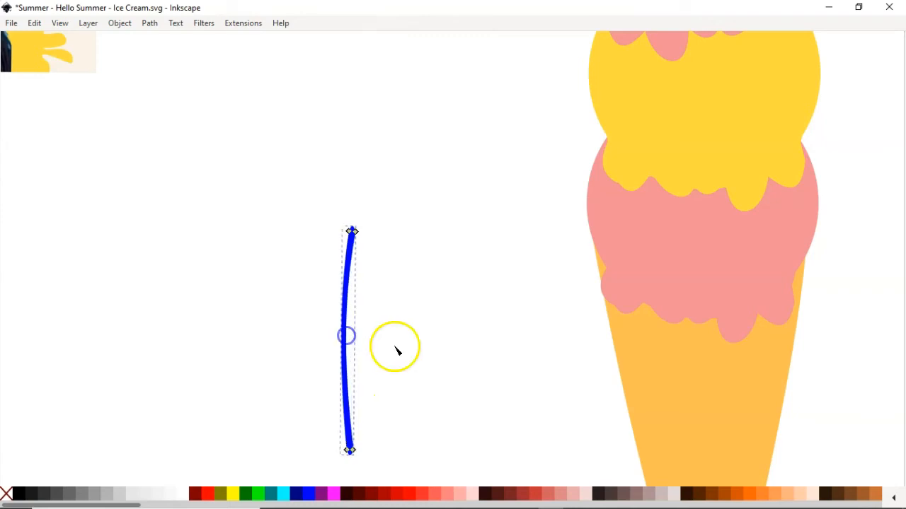
scroll(389, 352, down, 1)
key(s)
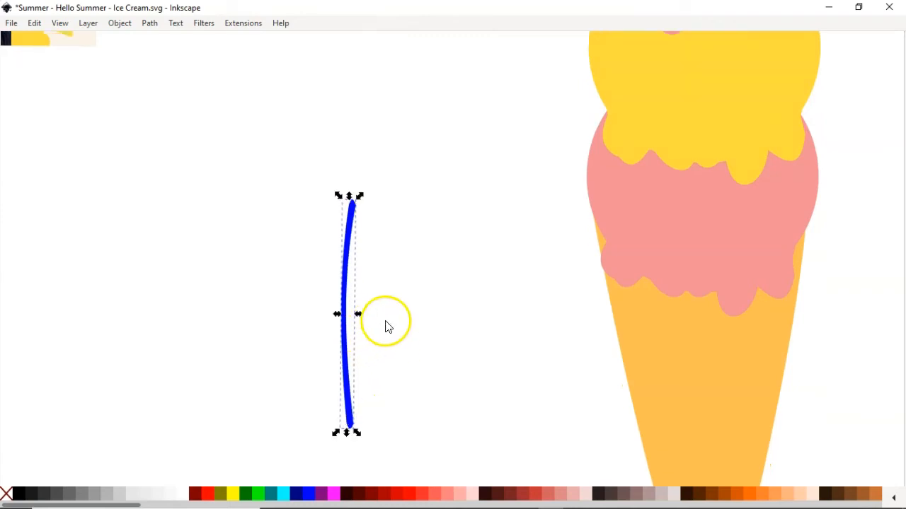
- Recolour the curved blue stroke with the palette's dark brown
click(386, 321)
ctrl+scroll(347, 336, down, 2)
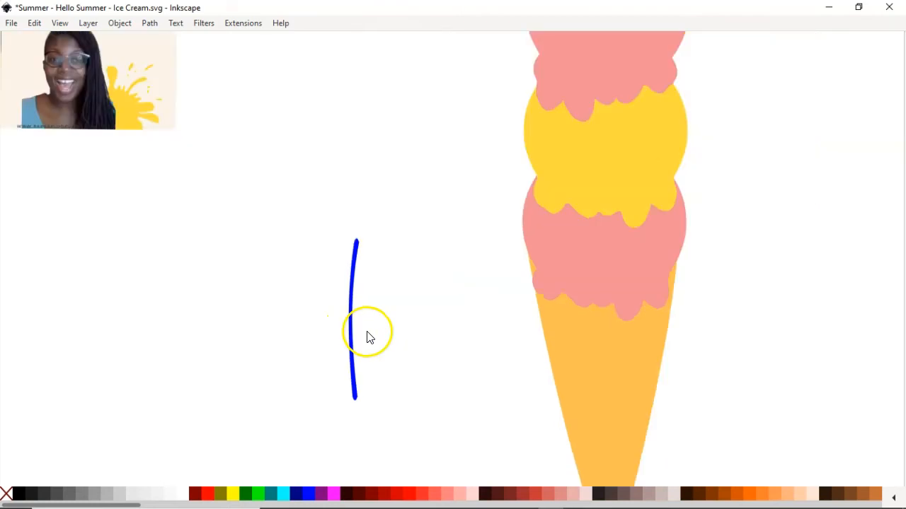
click(357, 305)
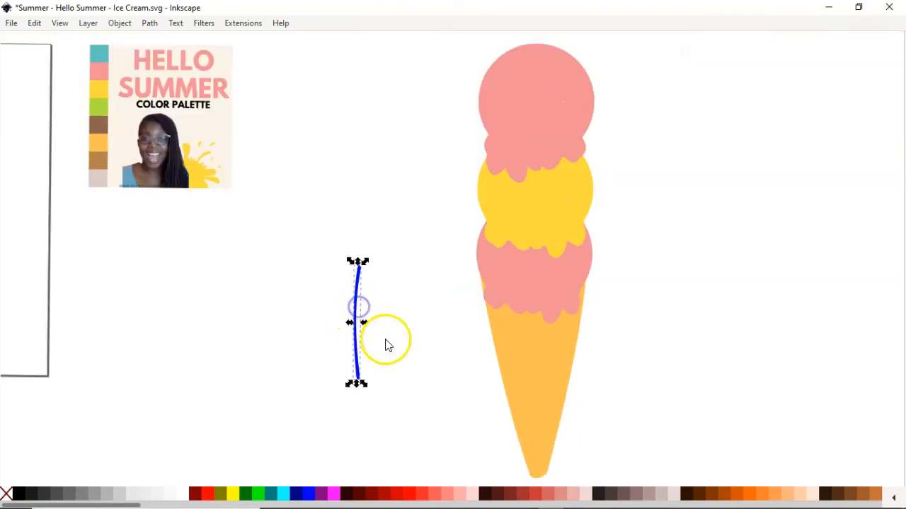
key(d)
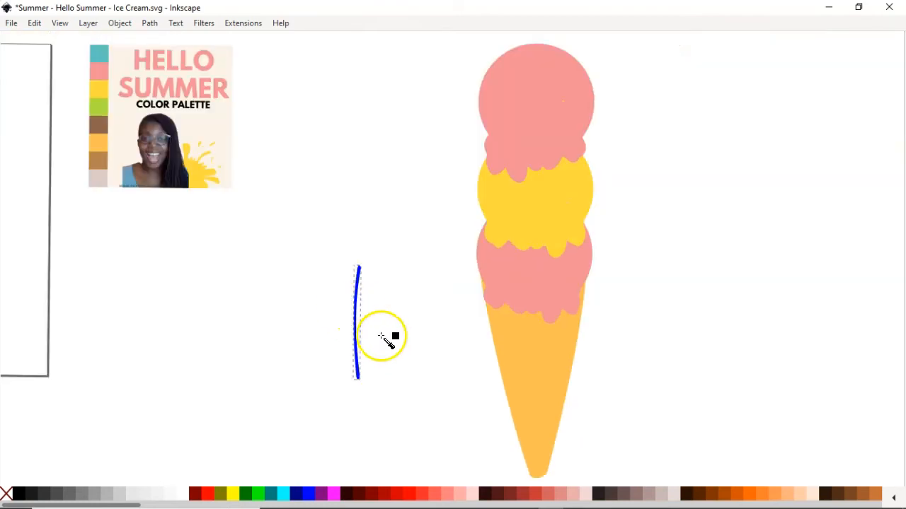
click(99, 161)
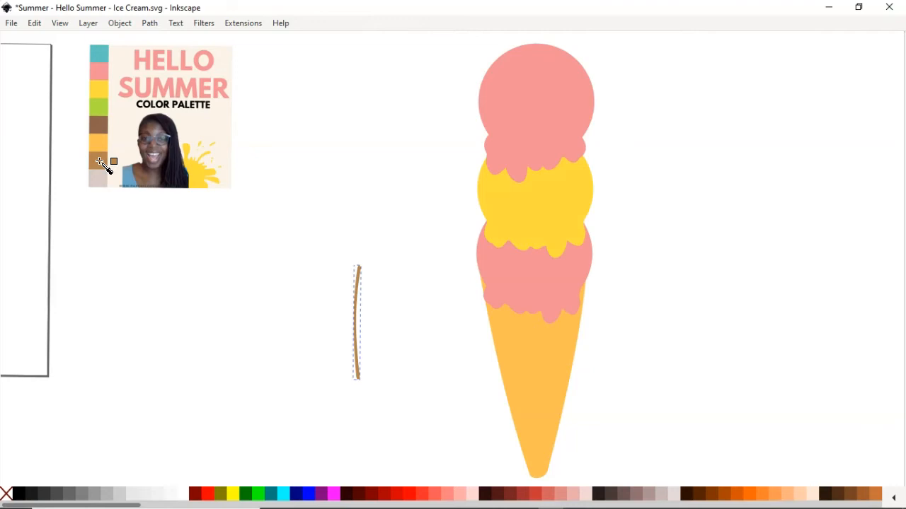
click(100, 125)
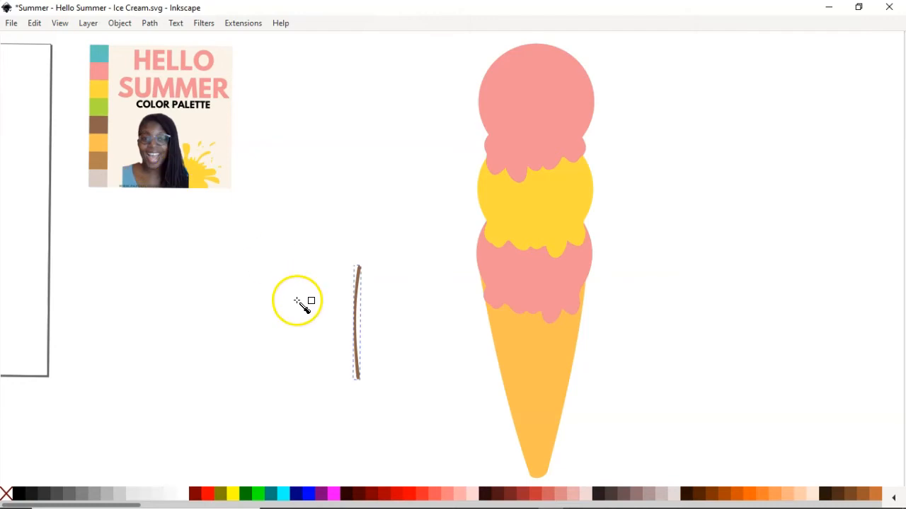
key(s)
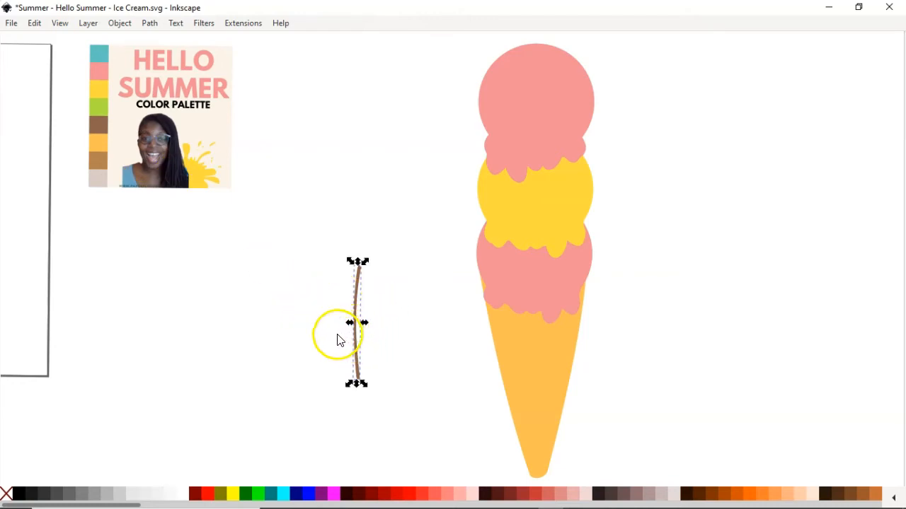
- Duplicate the brown stroke, rotate the copy to a diagonal, and fit it across the upper part of the cone
key(ctrl+d)
drag(358, 309, 457, 338)
click(451, 355)
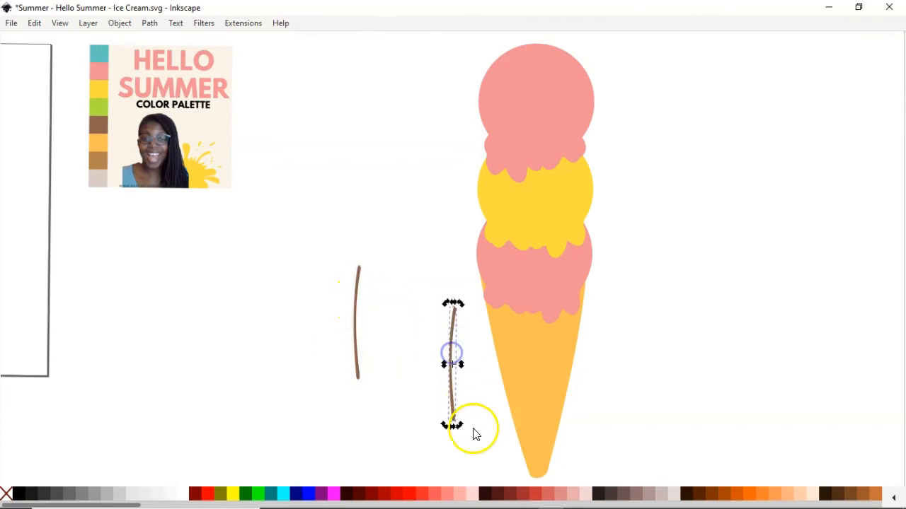
drag(460, 428, 505, 410)
click(461, 375)
drag(460, 374, 558, 375)
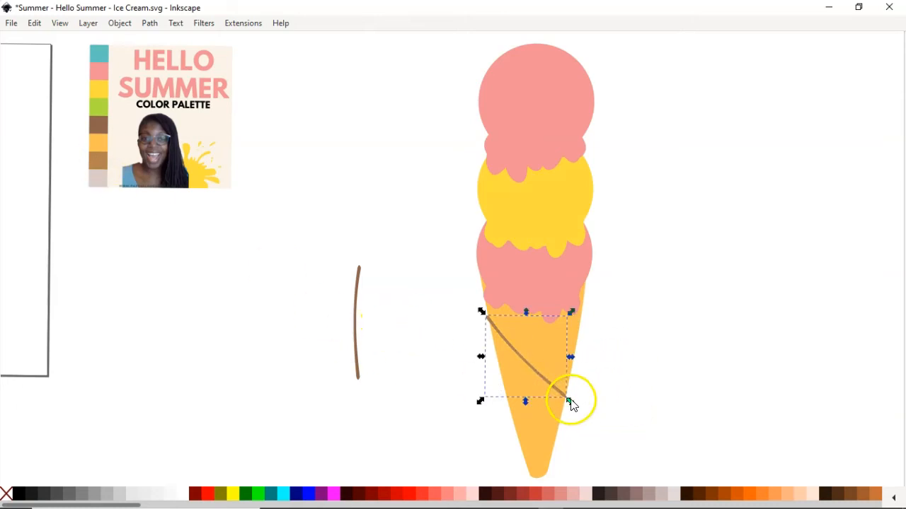
mouse_move(571, 401)
mouse_down()
mouse_move(553, 384)
mouse_move(564, 374)
mouse_move(535, 373)
mouse_move(536, 398)
mouse_move(563, 415)
mouse_up()
- Repeat the diagonal stroke down the cone to make four parallel lines, fit them to its width, and group them
key(ctrl+d)
key(space)
key(ctrl+d)
drag(525, 386, 530, 411)
drag(569, 439, 556, 429)
click(616, 436)
drag(616, 436, 475, 309)
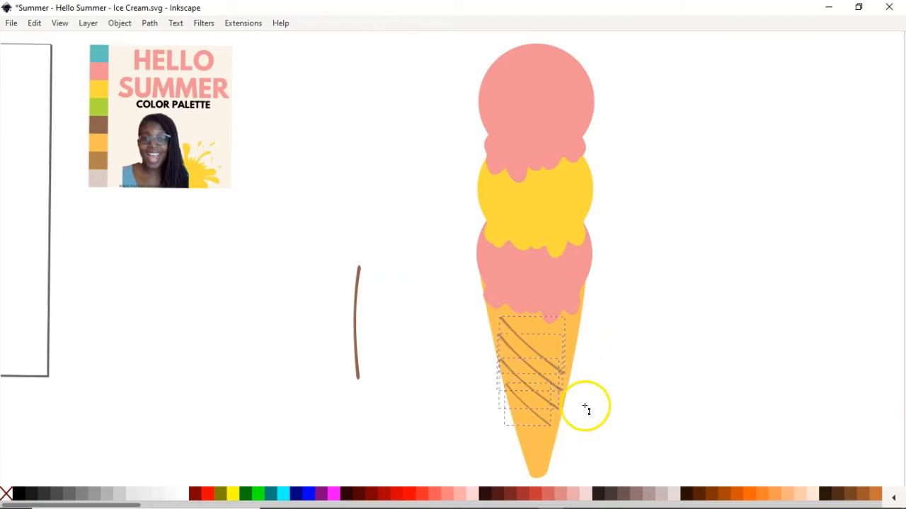
key(ctrl+g)
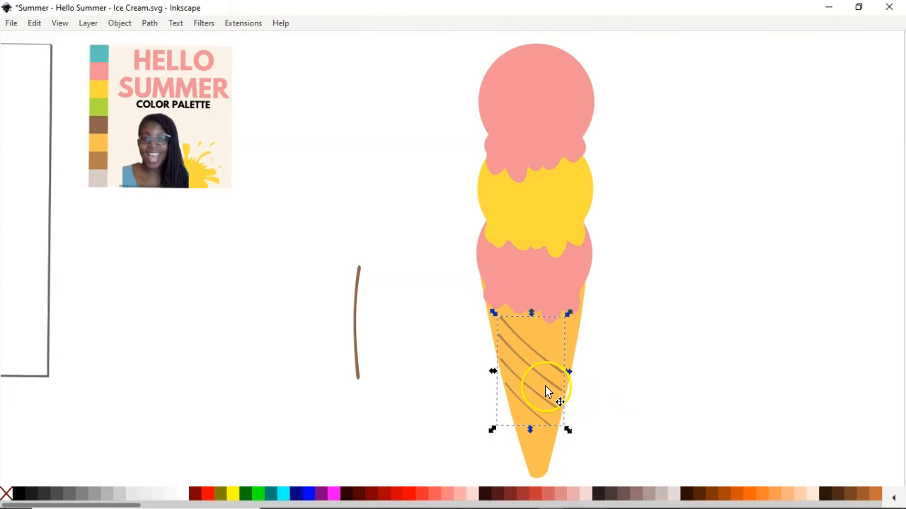
drag(545, 386, 506, 405)
key(ctrl+z)
click(527, 393)
drag(523, 383, 628, 395)
key(ctrl+z)
- Duplicate the diagonal line group, flip the copy horizontally, and shift it slightly up and right for a waffle pattern
key(ctrl+d)
key(h)
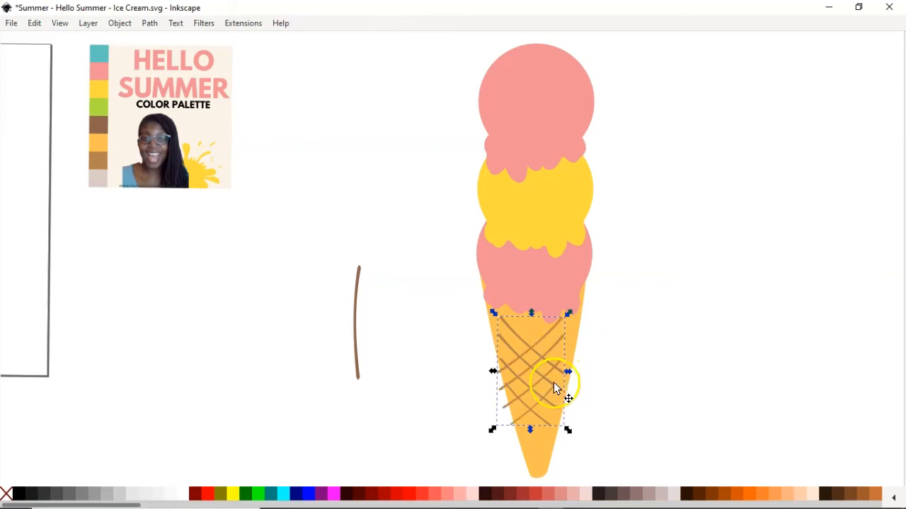
drag(544, 389, 553, 378)
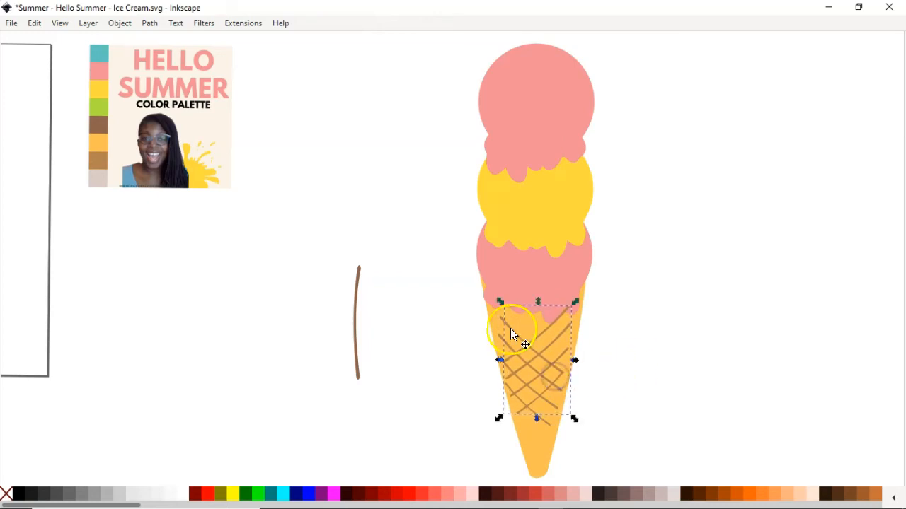
click(597, 356)
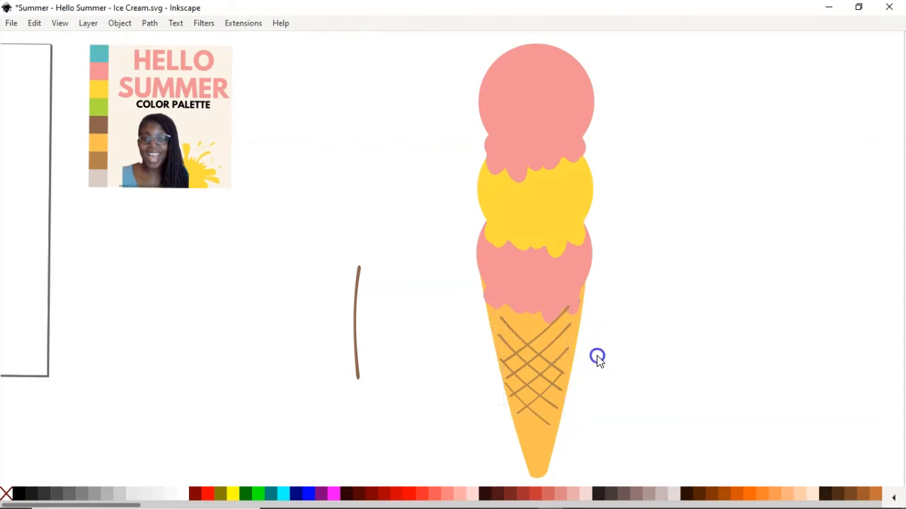
- Select both sets of diagonal lines on the cone and group them into one waffle pattern
click(542, 354)
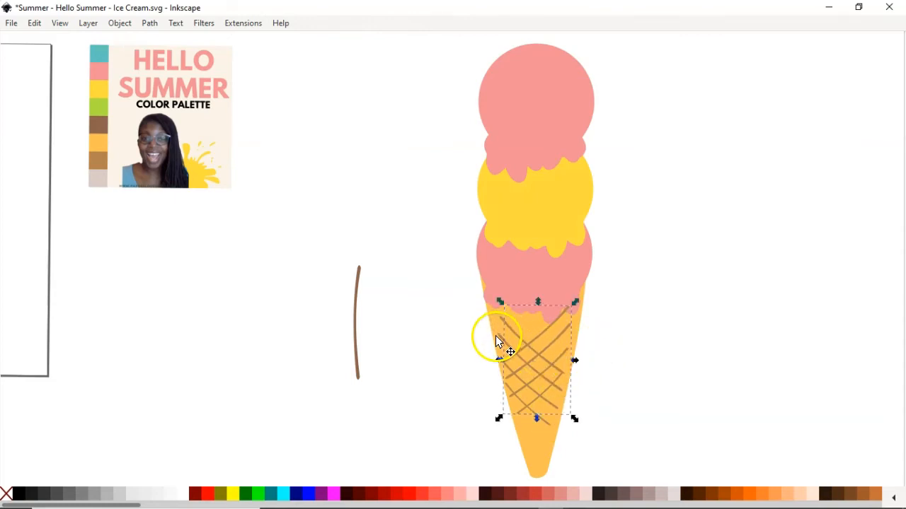
scroll(495, 336, up, 2)
shift+click(474, 329)
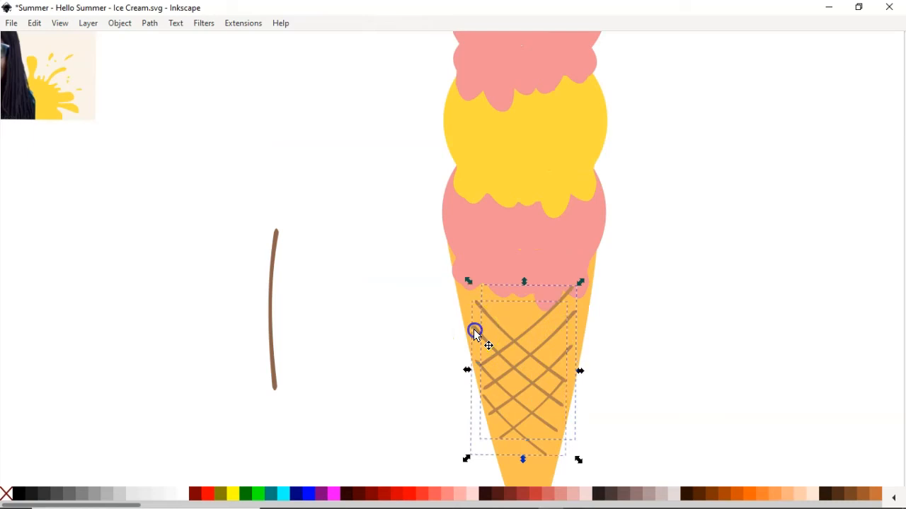
click(665, 378)
scroll(663, 372, down, 1)
drag(409, 236, 622, 440)
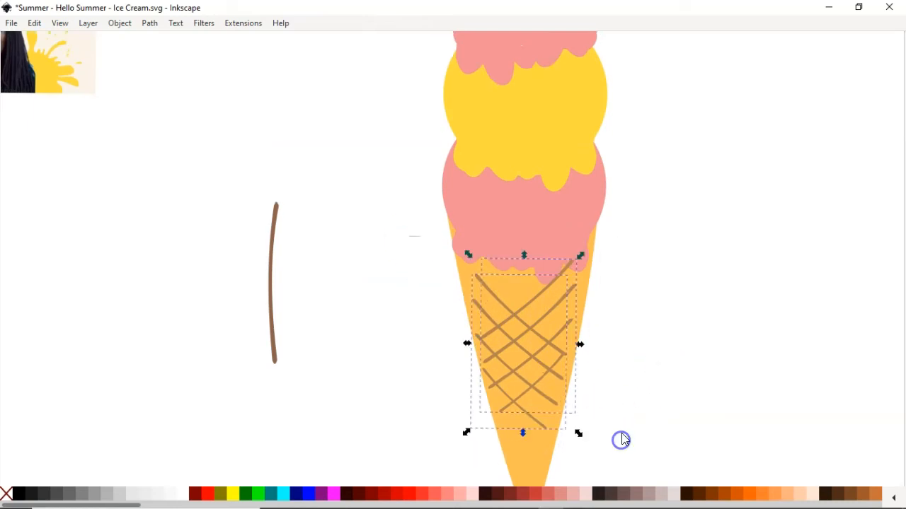
key(ctrl+g)
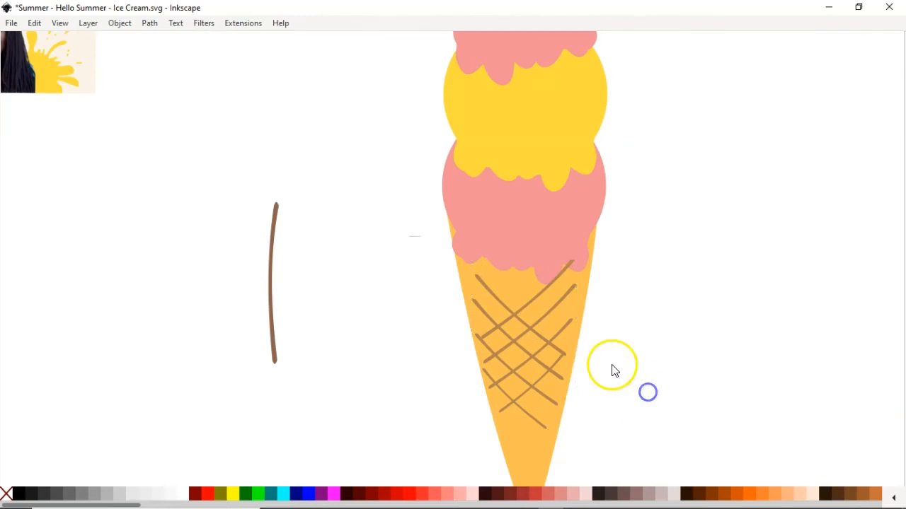
drag(536, 380, 683, 419)
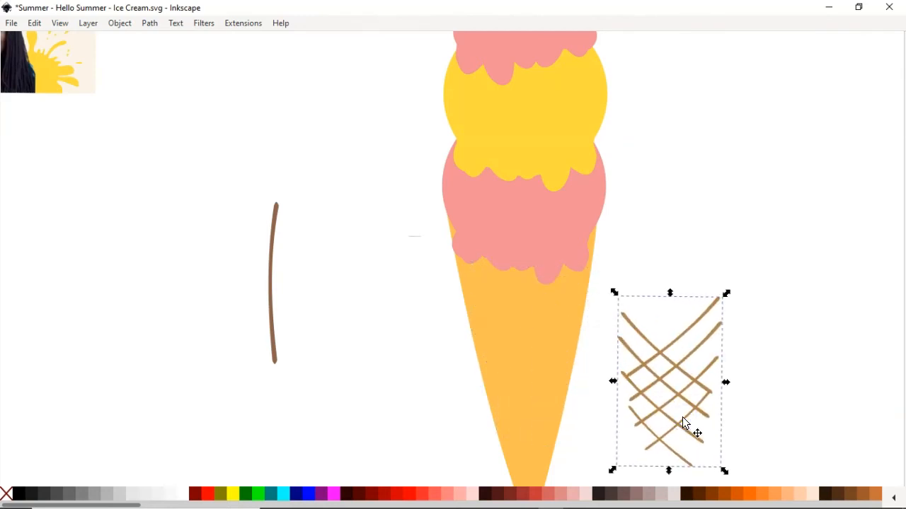
key(ctrl+z)
click(684, 374)
- Widen and shorten the spare brown stroke beside the ice cream into a small, thick curve
scroll(670, 374, up, 1)
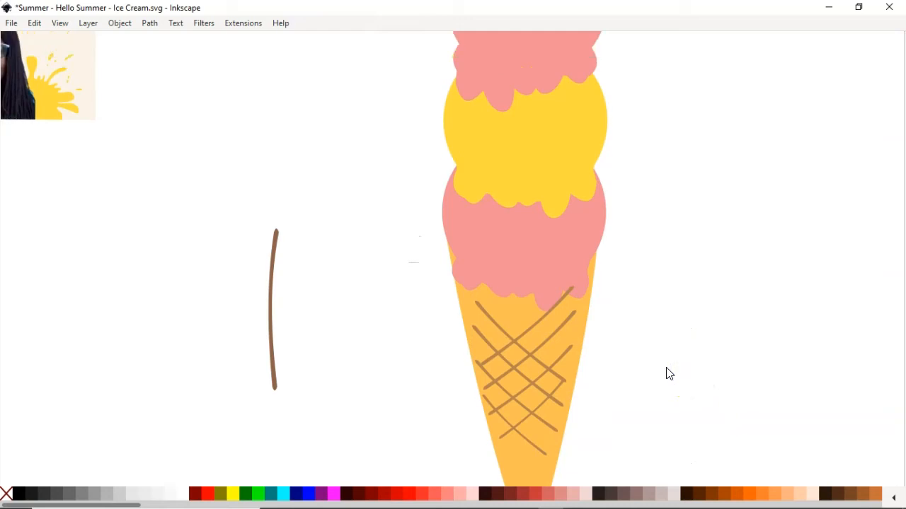
scroll(669, 374, down, 2)
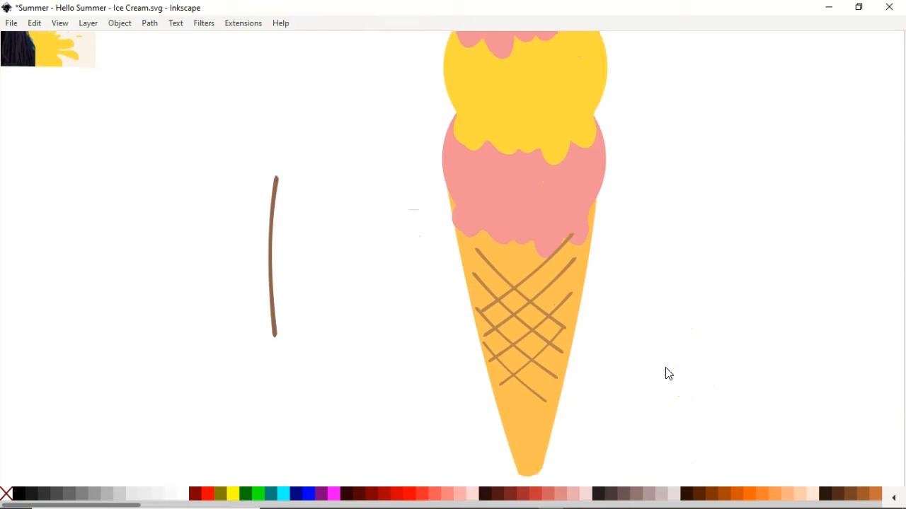
ctrl+scroll(669, 373, down, 1)
scroll(667, 344, up, 2)
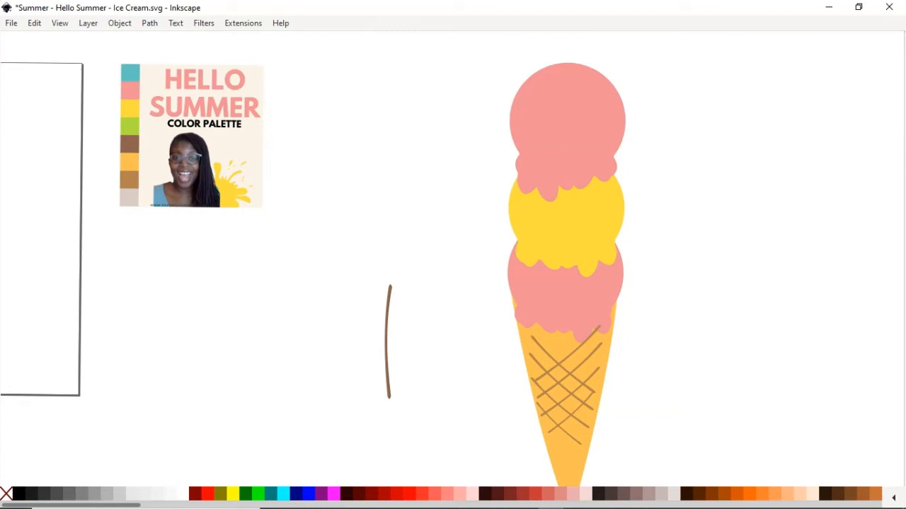
scroll(645, 315, down, 1)
click(387, 312)
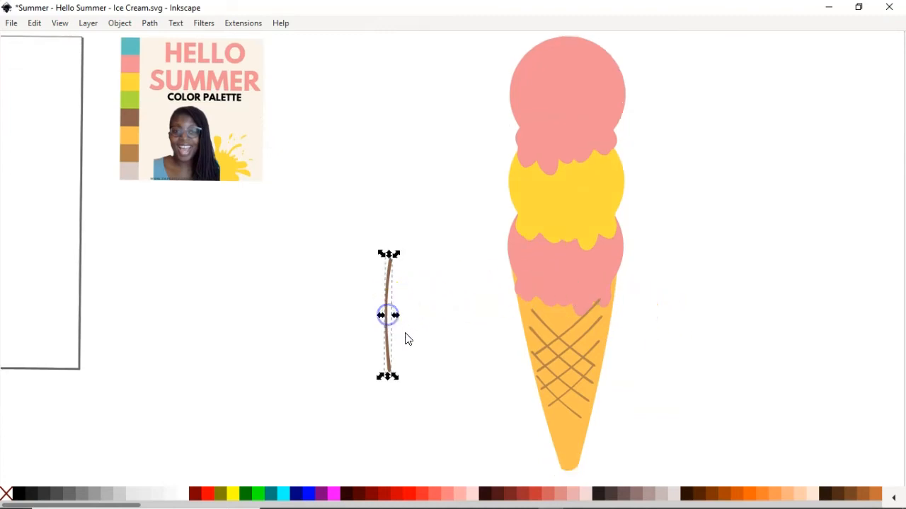
drag(396, 317, 409, 314)
mouse_move(393, 378)
mouse_down()
mouse_move(396, 323)
mouse_move(385, 289)
mouse_move(404, 295)
mouse_move(394, 298)
mouse_up()
click(396, 275)
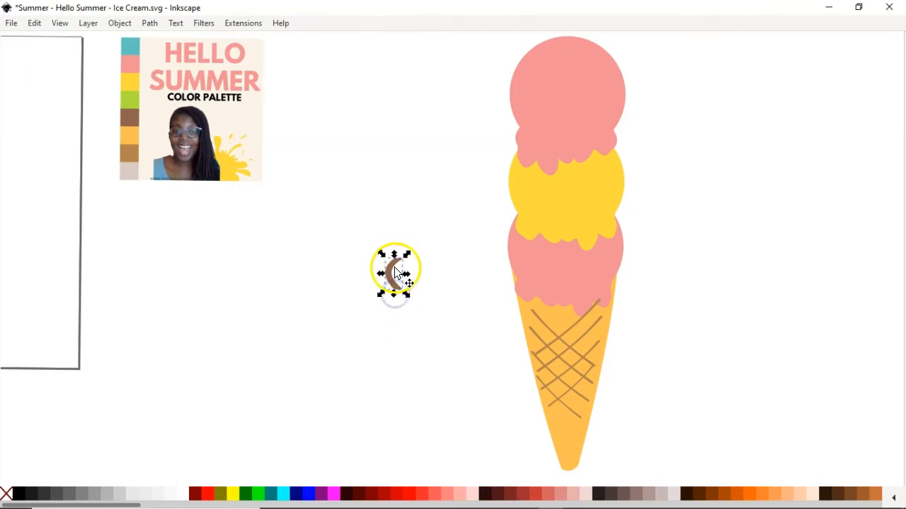
- Reshape both long sides of the small brown curve's path to make it straighter and slimmer
scroll(400, 280, up, 3)
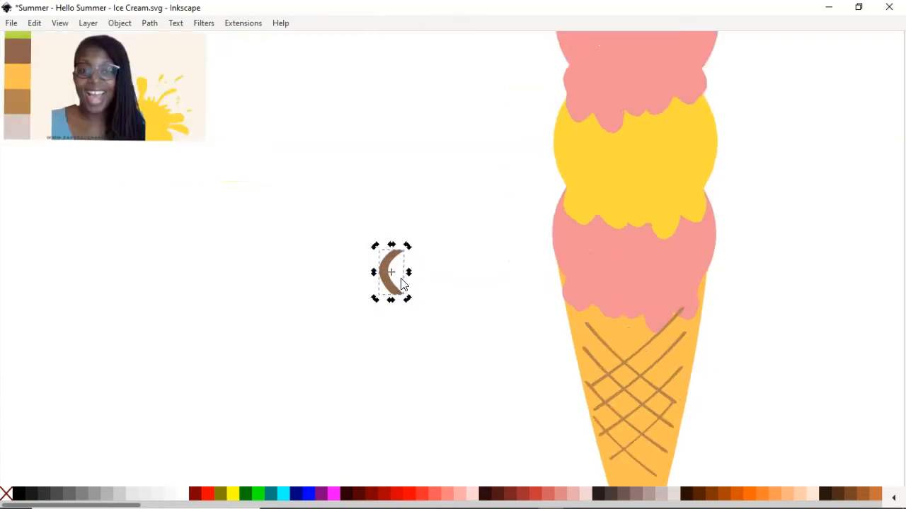
click(361, 281)
click(361, 281)
drag(362, 261, 408, 264)
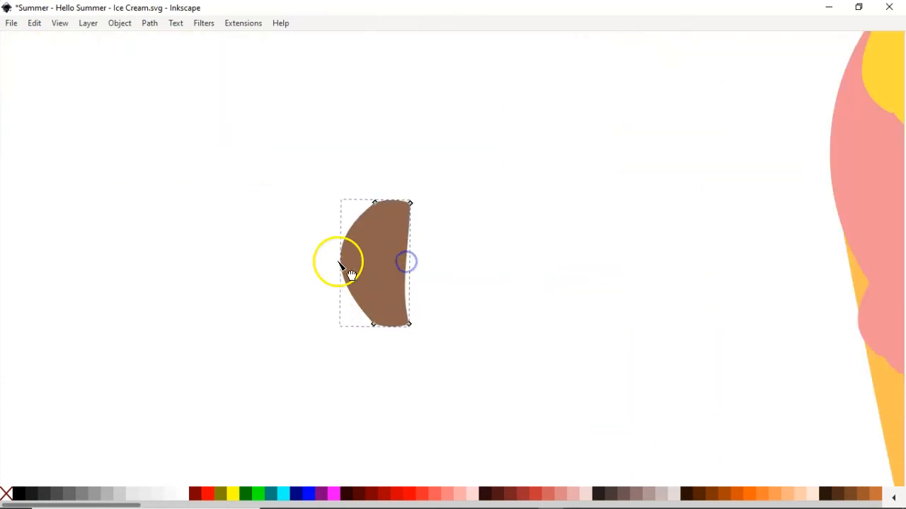
drag(341, 259, 368, 251)
drag(375, 203, 379, 207)
- Bulge both ends of the brown shape outward into rounded tips and adjust its lower right corner
drag(390, 327, 392, 336)
click(399, 216)
click(468, 239)
click(399, 215)
drag(393, 202, 393, 195)
click(460, 246)
click(405, 304)
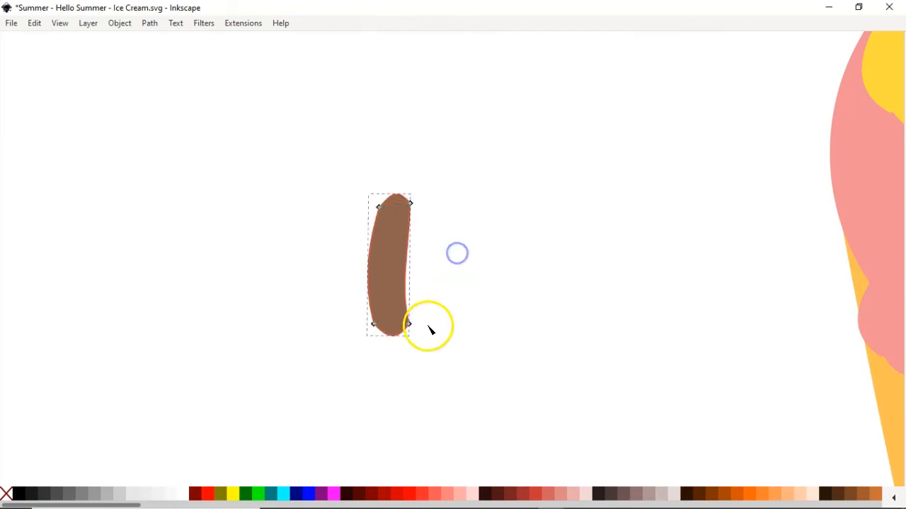
click(432, 313)
scroll(417, 319, up, 3)
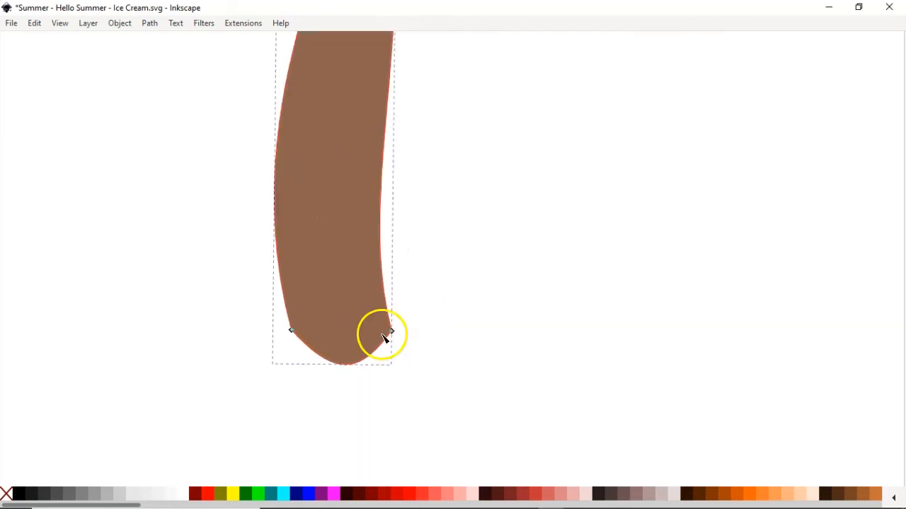
drag(389, 317, 390, 311)
scroll(467, 309, down, 3)
scroll(476, 300, down, 3)
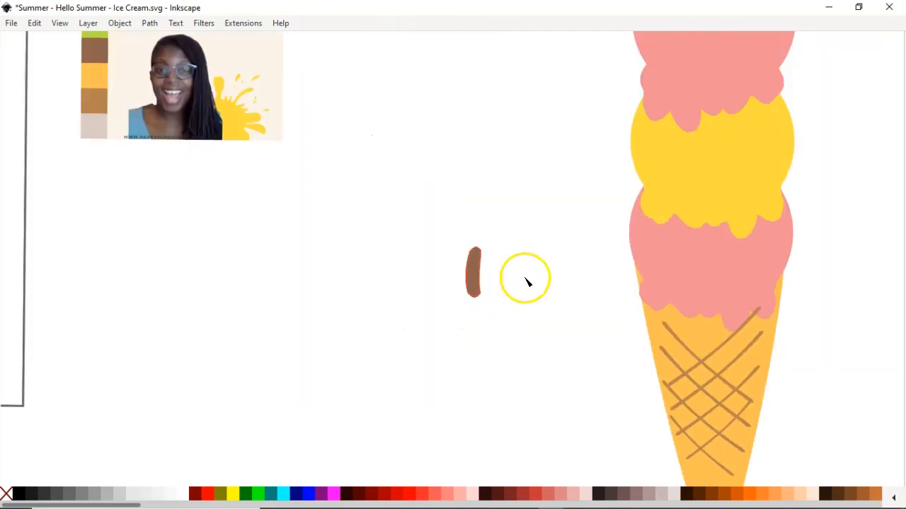
- Fill the rounded brown shape with the green sampled from the colour palette image
scroll(472, 317, up, 2)
key(s)
click(472, 319)
key(d)
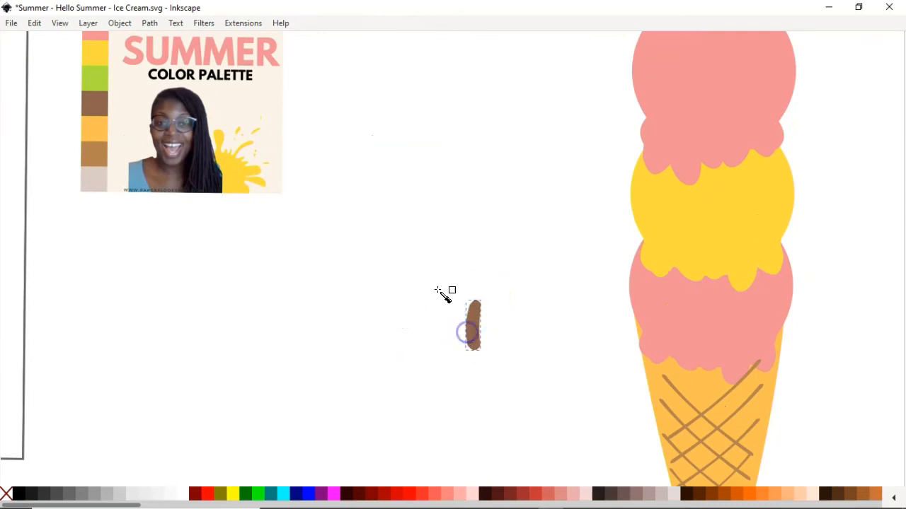
click(97, 74)
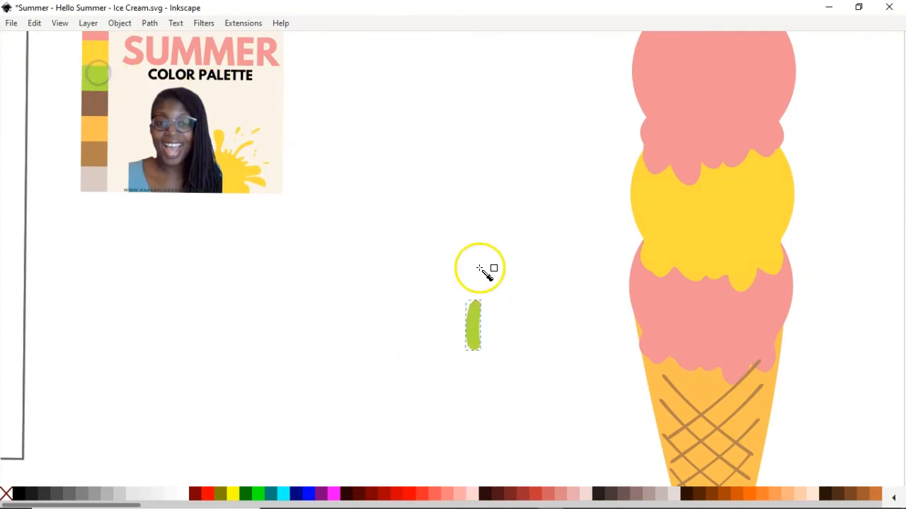
key(s)
- Duplicate the green shape, shrink the copy to sprinkle size, and place it on the top pink scoop
click(470, 326)
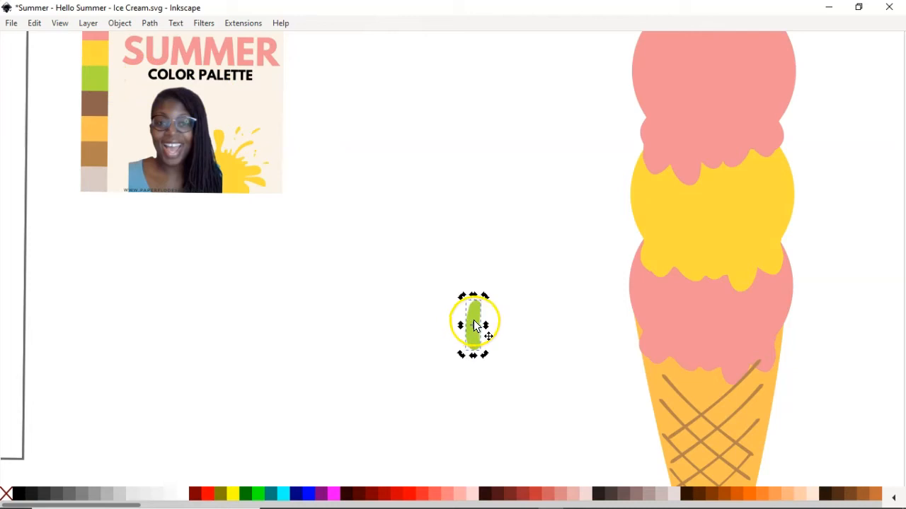
key(ctrl+d)
drag(486, 322, 592, 252)
click(588, 236)
click(601, 267)
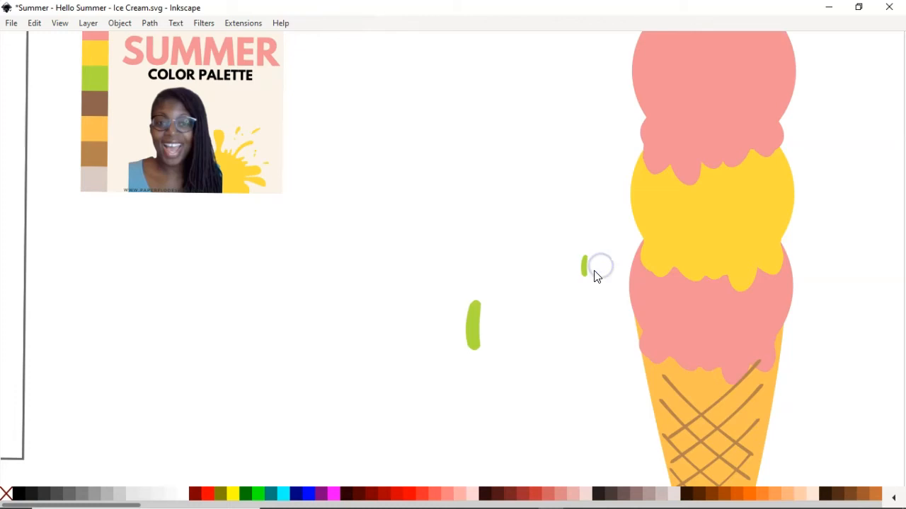
scroll(593, 270, up, 2)
click(585, 323)
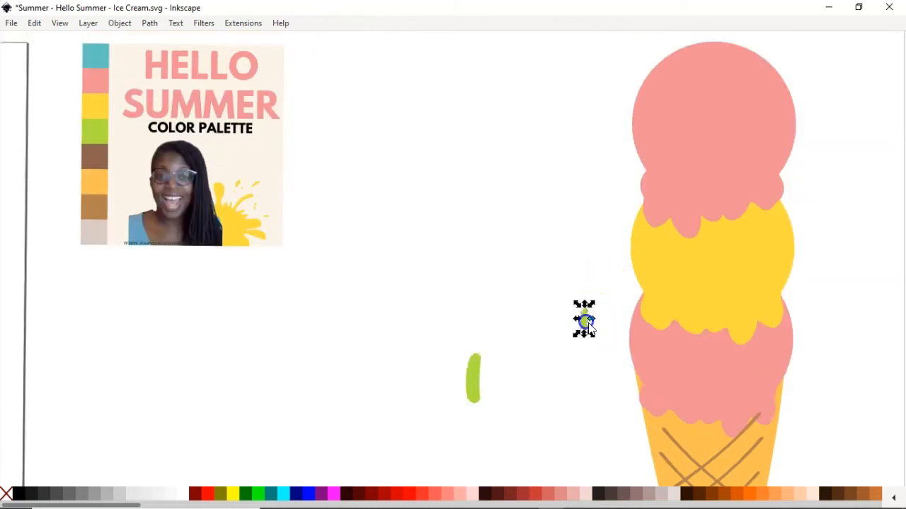
drag(586, 322, 675, 145)
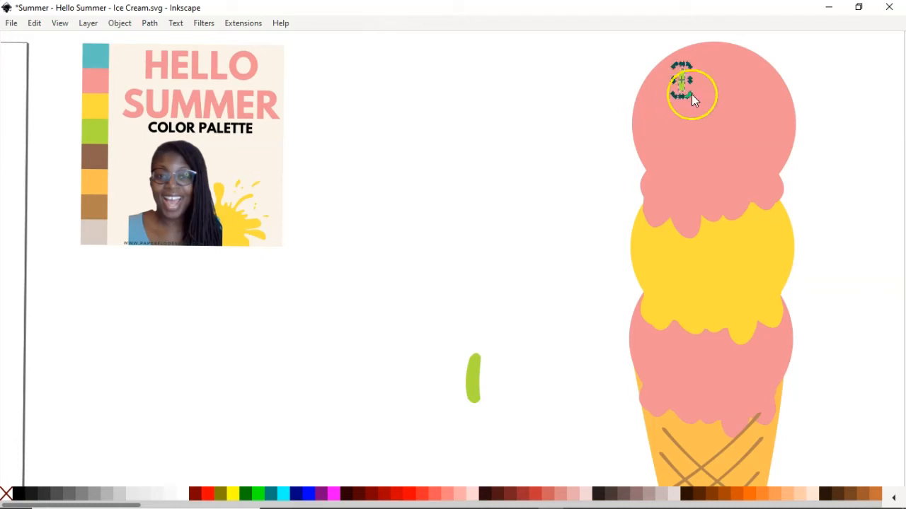
- Scatter green sprinkle copies tilted in both diagonal directions across the top pink scoop
drag(683, 83, 731, 109)
key(space)
drag(768, 121, 673, 145)
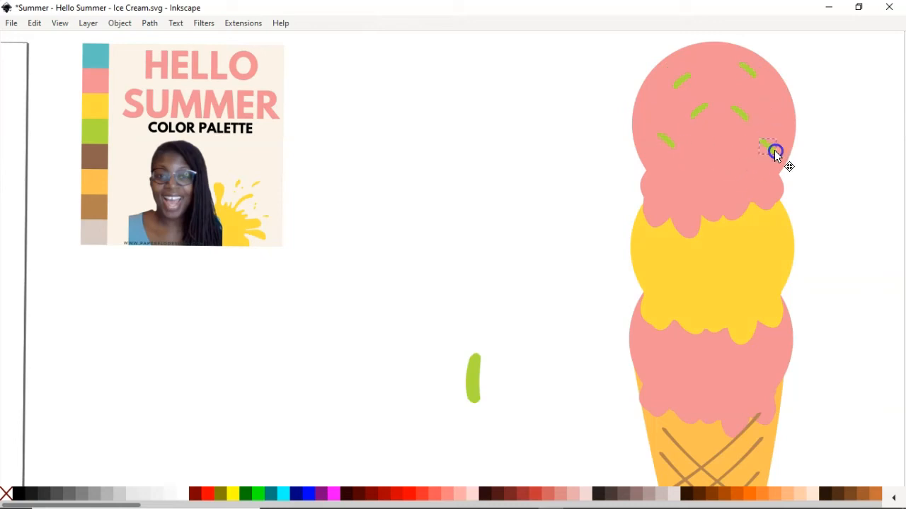
drag(784, 111, 785, 112)
click(673, 148)
- Duplicate a green sprinkle, recolour the copy with the palette's blue, and place it on the top scoop
key(ctrl+d)
drag(672, 145, 597, 143)
key(d)
click(96, 55)
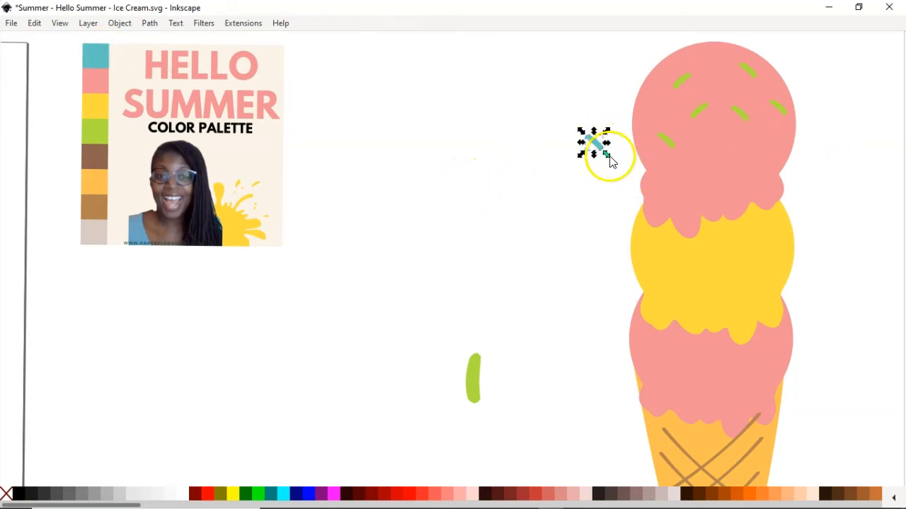
key(s)
drag(606, 153, 680, 119)
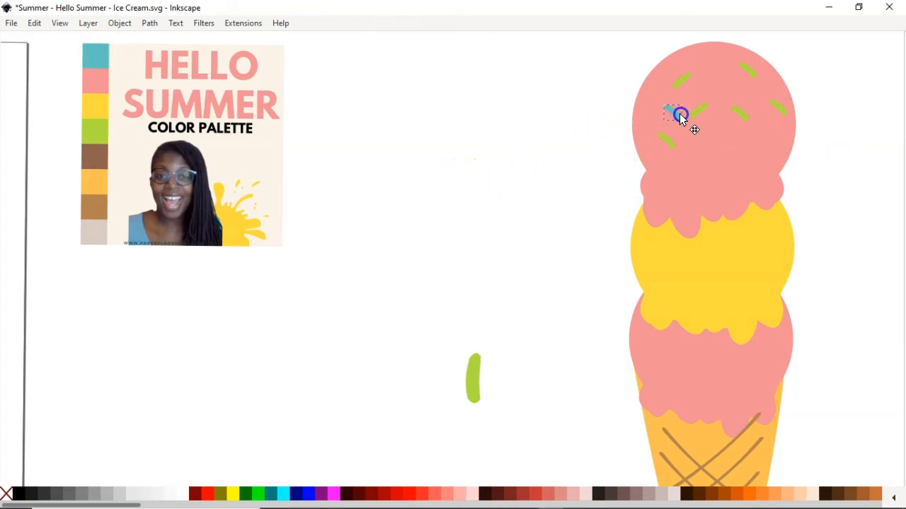
- Scatter blue sprinkle copies among the green ones on the top scoop, flipping some horizontally
key(space)
drag(659, 111, 704, 145)
key(space)
key(h)
key(space)
drag(697, 141, 733, 90)
key(space)
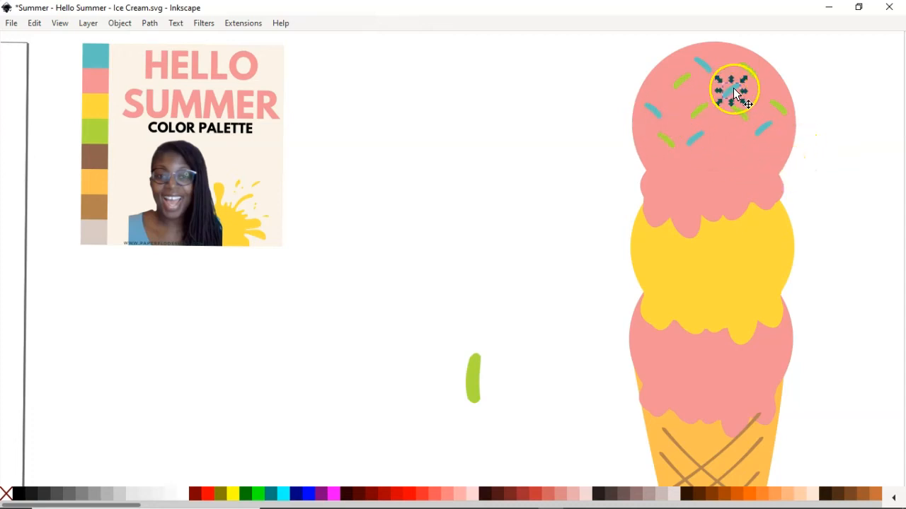
- Copy a blue sprinkle, recolour it with the palette's light grey-beige, and place it on the top scoop
key(space)
drag(752, 85, 573, 110)
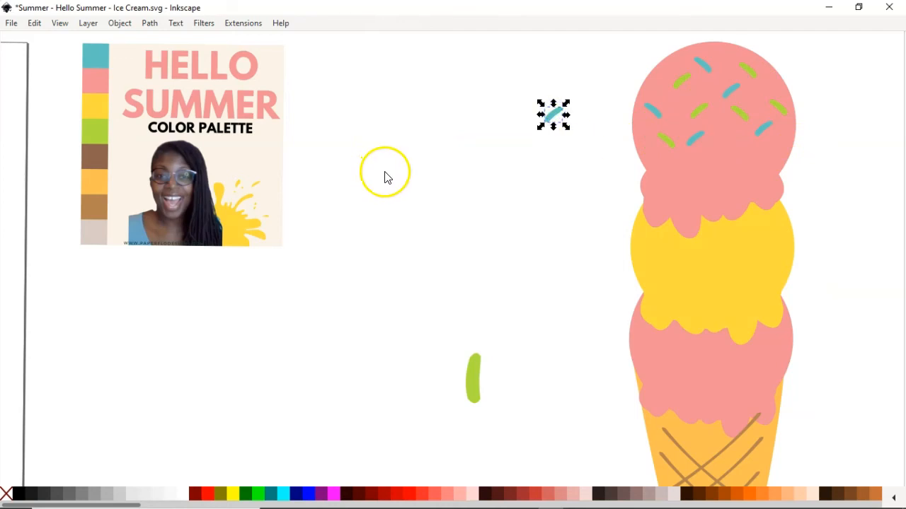
key(d)
click(98, 232)
key(s)
drag(556, 115, 668, 72)
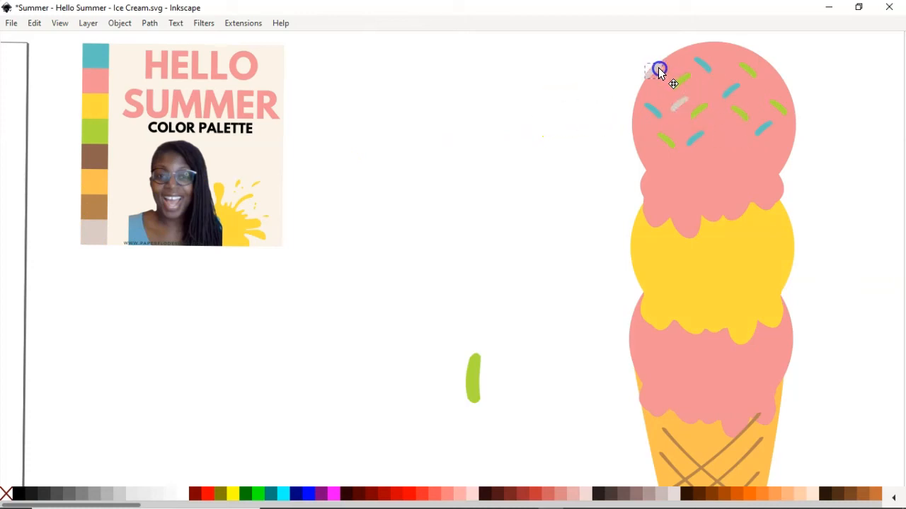
- Scatter more light grey-beige sprinkles in the gaps and along the edges of the top scoop
key(ctrl+d)
drag(658, 67, 731, 54)
drag(757, 93, 774, 75)
drag(778, 108, 806, 126)
click(710, 146)
scroll(843, 218, down, 1)
drag(844, 218, 764, 244)
scroll(705, 176, up, 1)
- Select all six green sprinkles on the top scoop and group them
drag(527, 92, 738, 244)
click(769, 194)
click(580, 223)
shift+click(616, 192)
shift+click(594, 164)
shift+click(652, 195)
shift+click(658, 150)
shift+click(692, 188)
click(762, 186)
- Select all the blue sprinkles on the top scoop and group them
click(609, 221)
shift+click(566, 192)
shift+click(643, 173)
shift+click(619, 151)
click(762, 243)
click(672, 209)
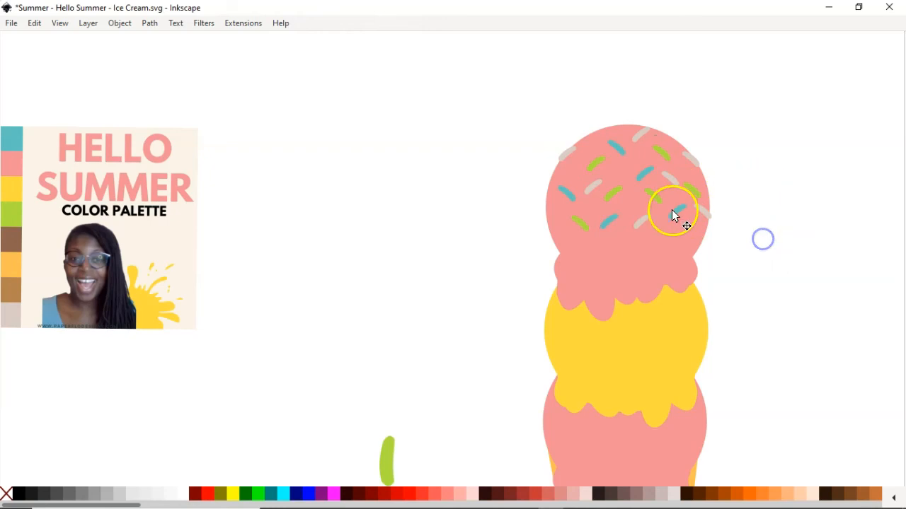
right_click(676, 215)
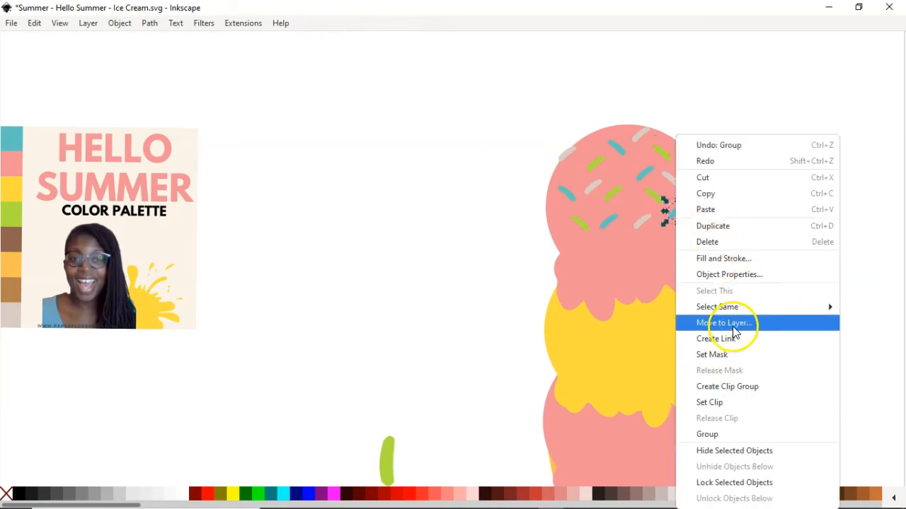
mouse_move(715, 307)
click(636, 330)
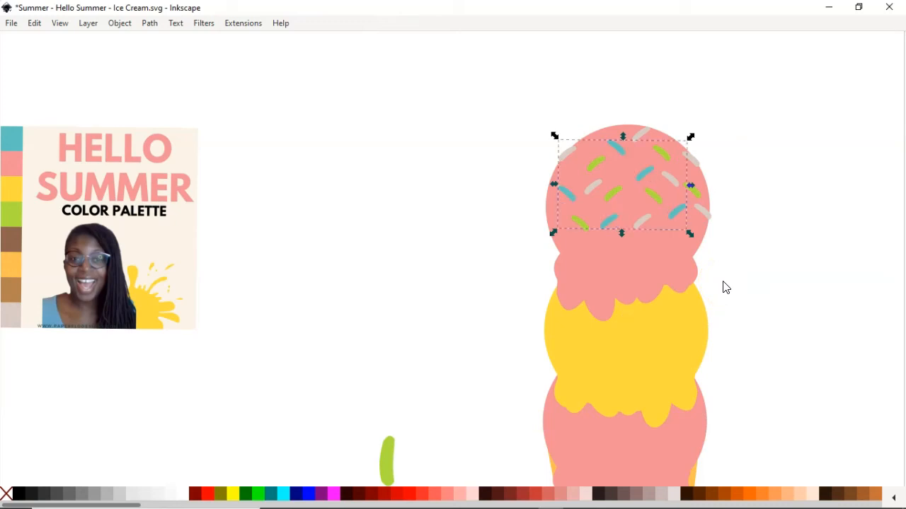
drag(644, 172, 740, 177)
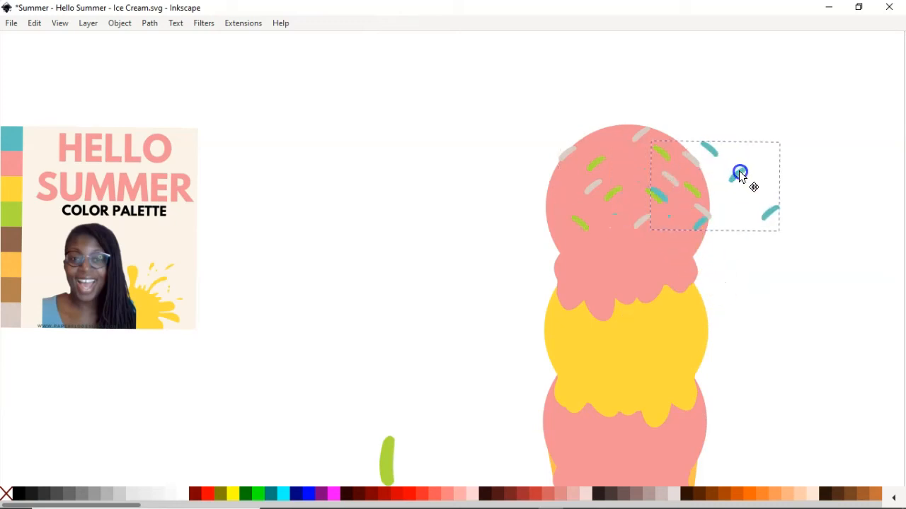
key(ctrl+z)
click(754, 170)
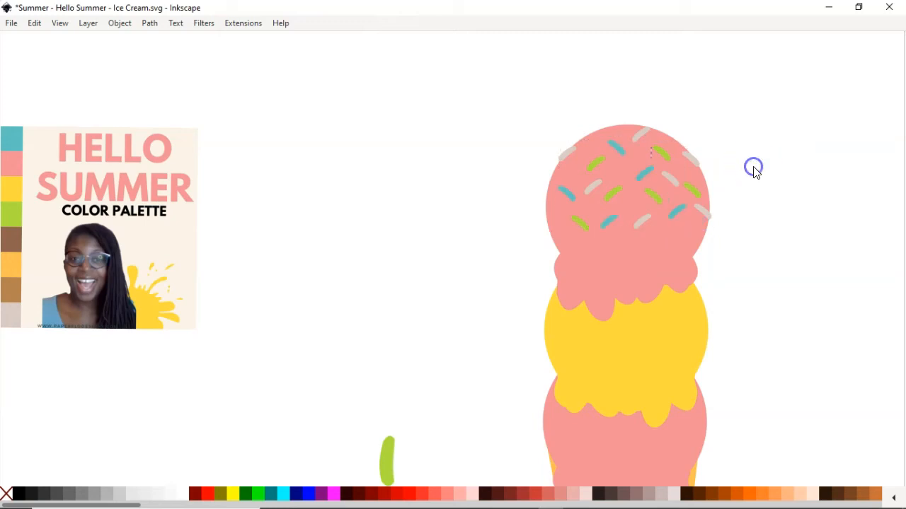
click(614, 195)
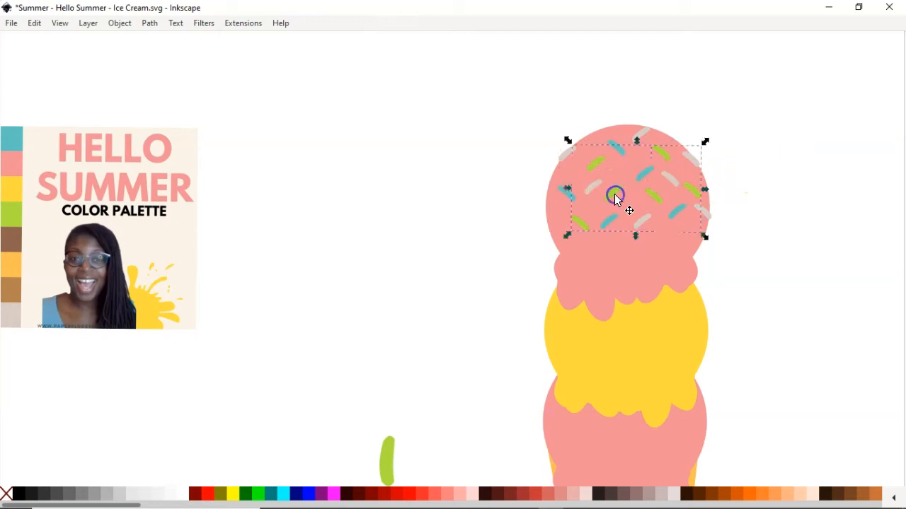
- Select all grey-beige sprinkles by their matching fill colour and group them
ctrl+click(644, 132)
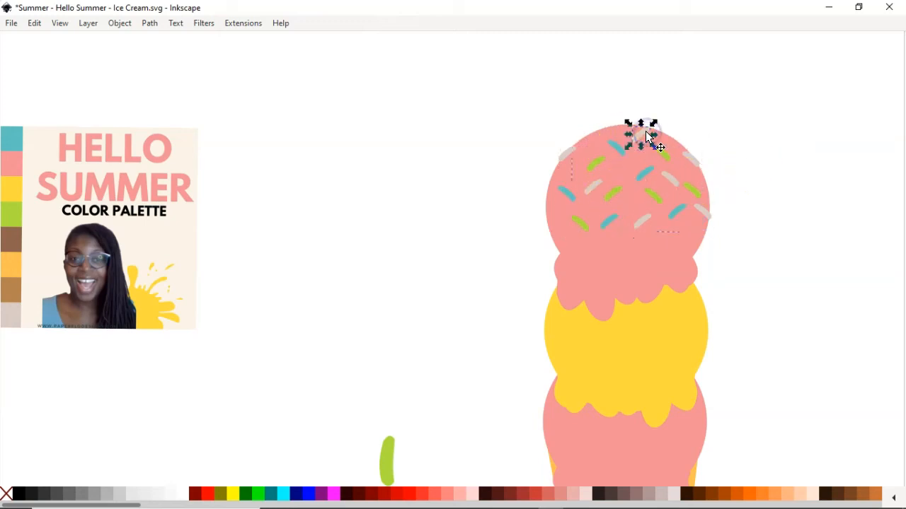
right_click(646, 133)
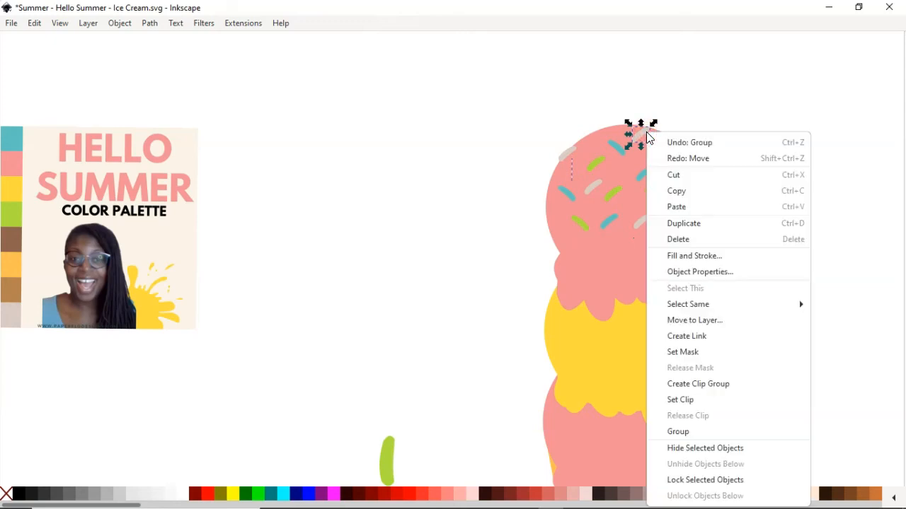
mouse_move(701, 305)
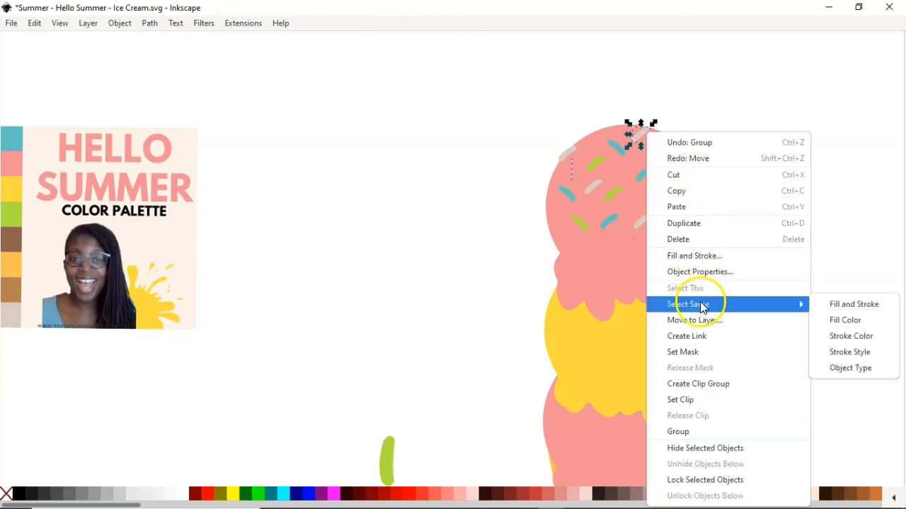
click(860, 321)
click(758, 187)
- Select all three sprinkle groups on the top scoop and scale them down slightly together
drag(525, 65, 742, 261)
click(781, 213)
click(604, 163)
click(604, 163)
click(610, 197)
drag(530, 98, 762, 255)
drag(714, 125, 704, 141)
- Duplicate the sprinkle groups and place the copies over the upper part of the yellow scoop
drag(636, 180, 636, 299)
key(ctrl+d)
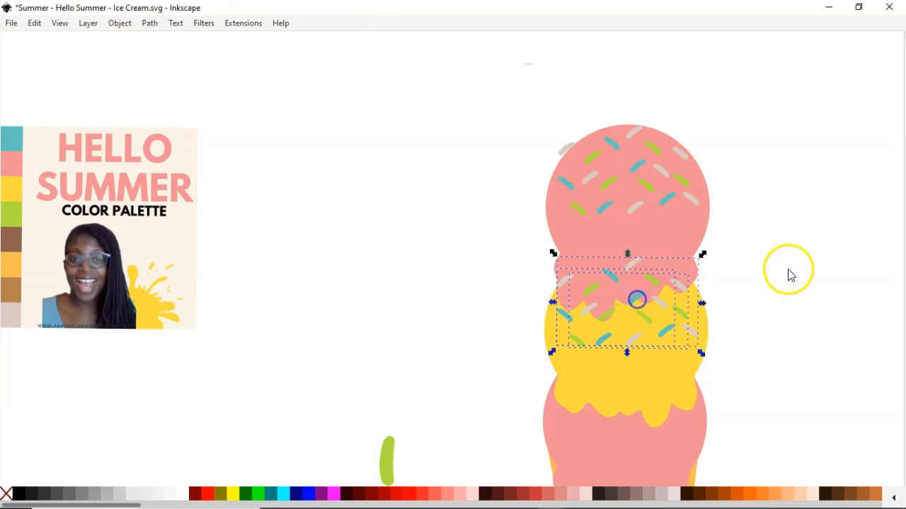
scroll(790, 274, down, 1)
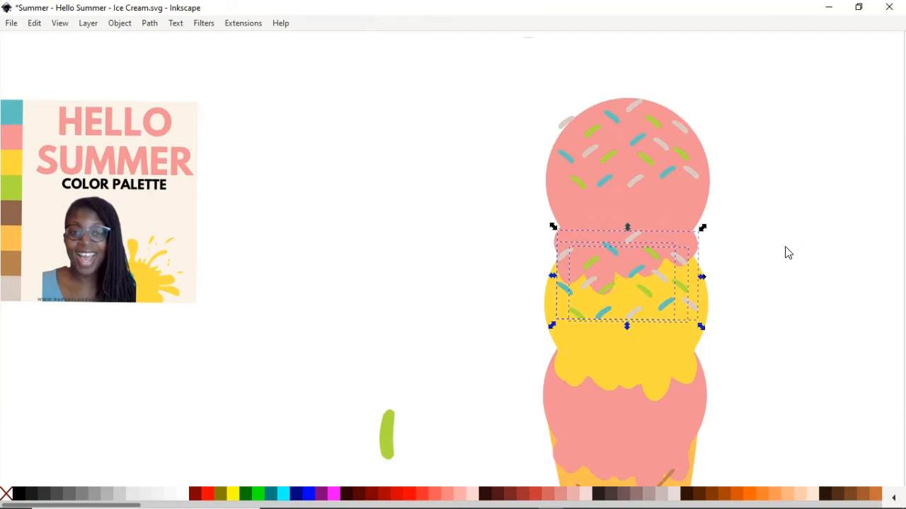
- Try to lower all three sprinkle groups on the yellow scoop together behind the top scoop's pink drips
key(Page_Down)
key(Page_Down)
key(Page_Down)
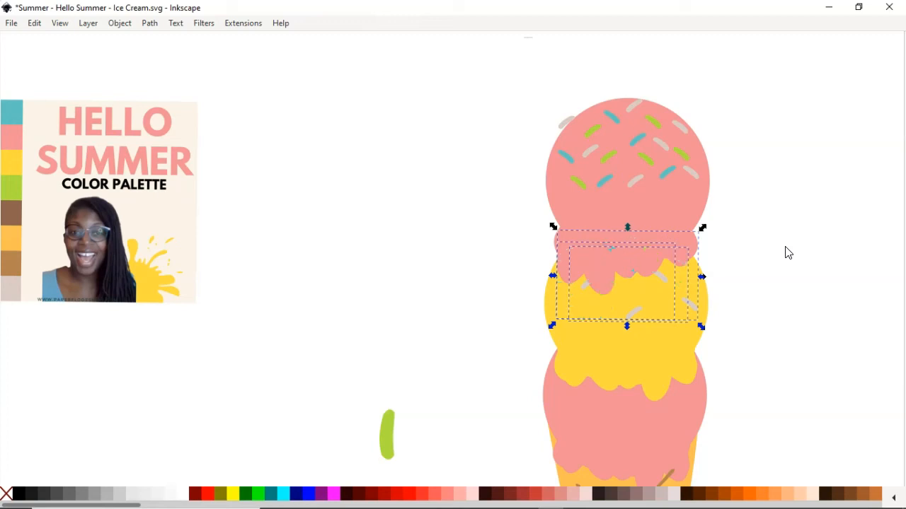
key(Page_Up)
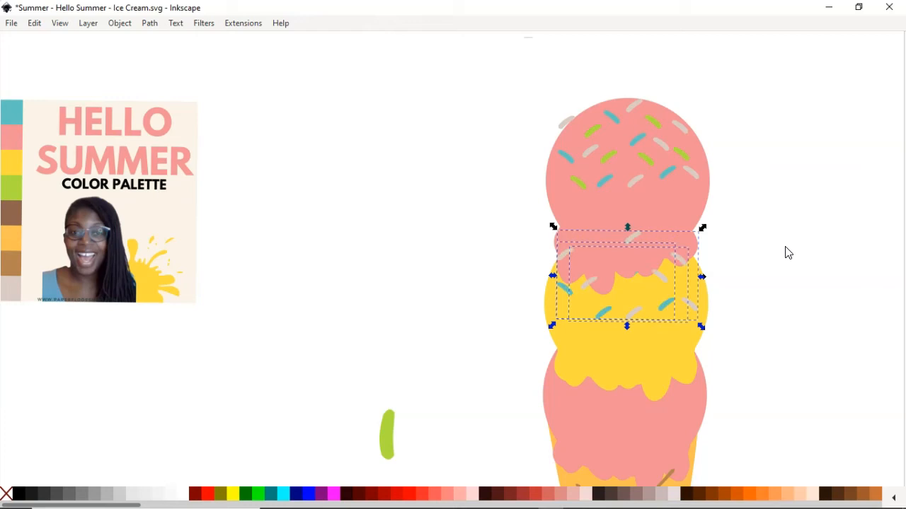
key(Page_Up)
key(Page_Up)
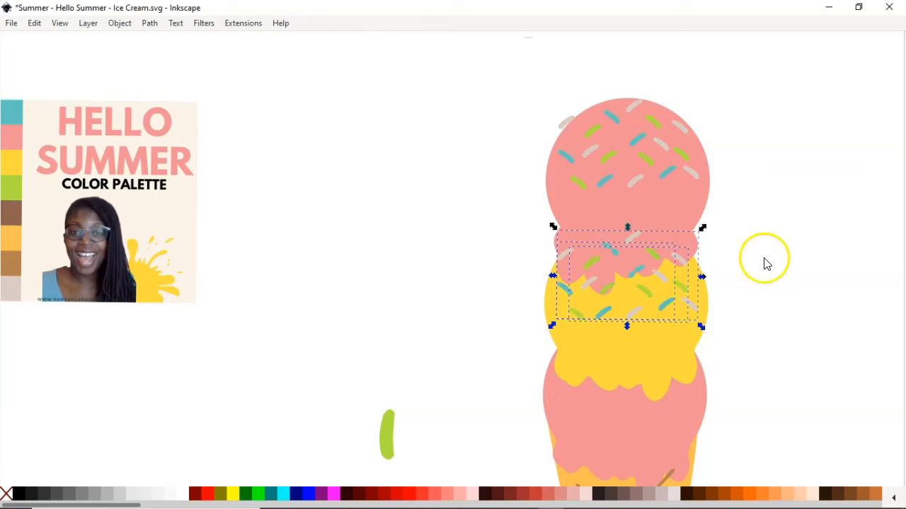
click(768, 219)
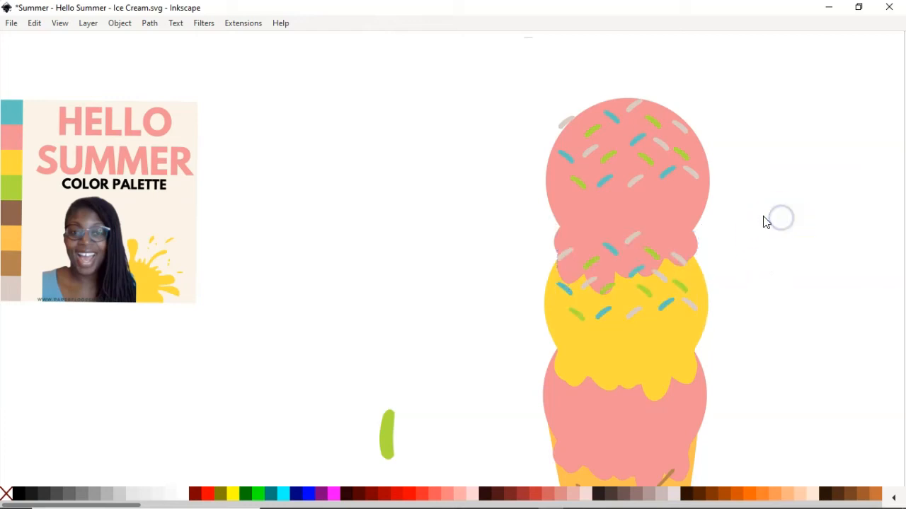
- Lower the sprinkle groups on the yellow scoop one at a time so they sit behind the top scoop's drips
click(697, 211)
click(613, 249)
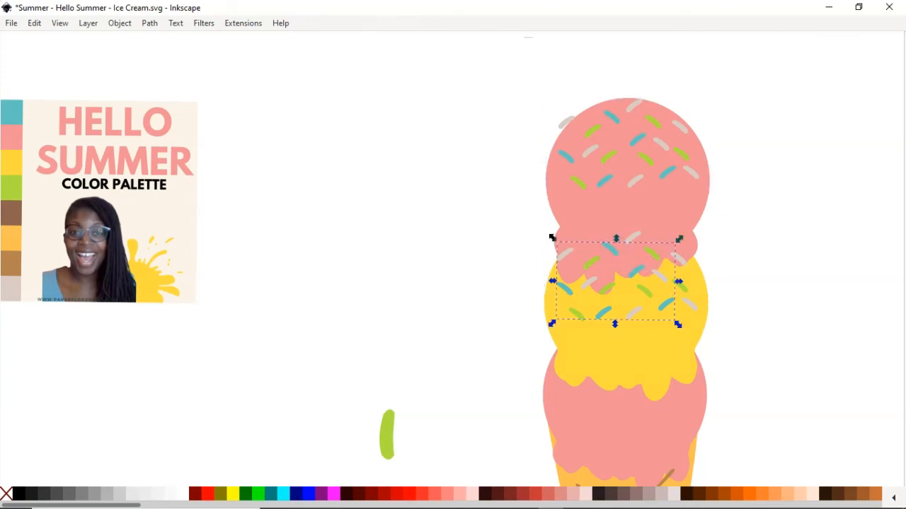
key(Page_Down)
click(772, 248)
- Try to move the top scoop's sprinkle groups down to the bottom scoop, undo it, and clear the selection
drag(517, 87, 751, 225)
drag(644, 147, 660, 348)
key(ctrl+z)
click(533, 73)
click(647, 147)
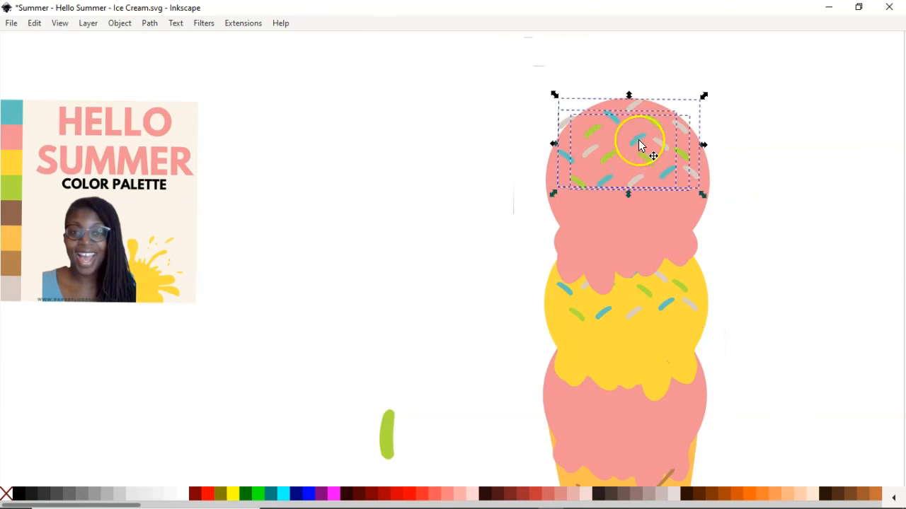
click(532, 73)
click(669, 253)
click(775, 200)
- Duplicate the top scoop's sprinkle groups onto the bottom pink scoop and lower the copies behind the yellow drips
drag(516, 71, 740, 200)
drag(637, 145, 631, 366)
drag(701, 371, 709, 373)
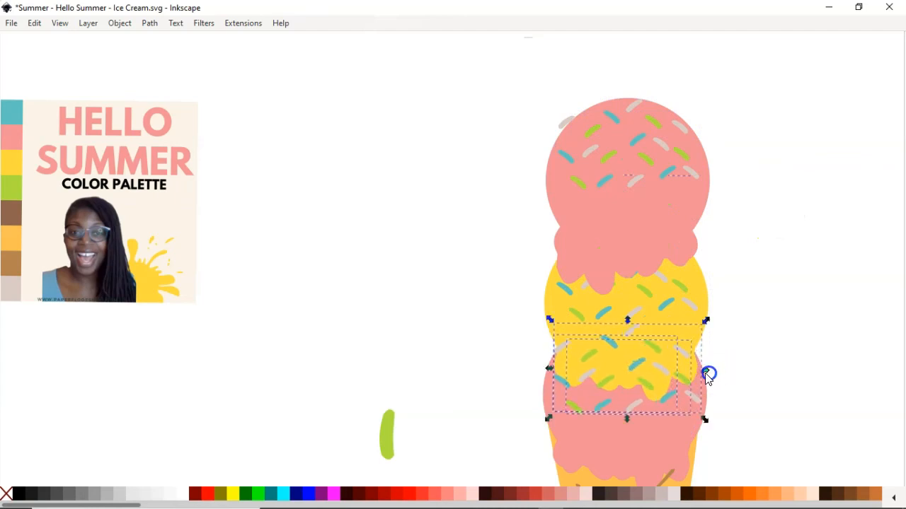
drag(638, 367, 638, 373)
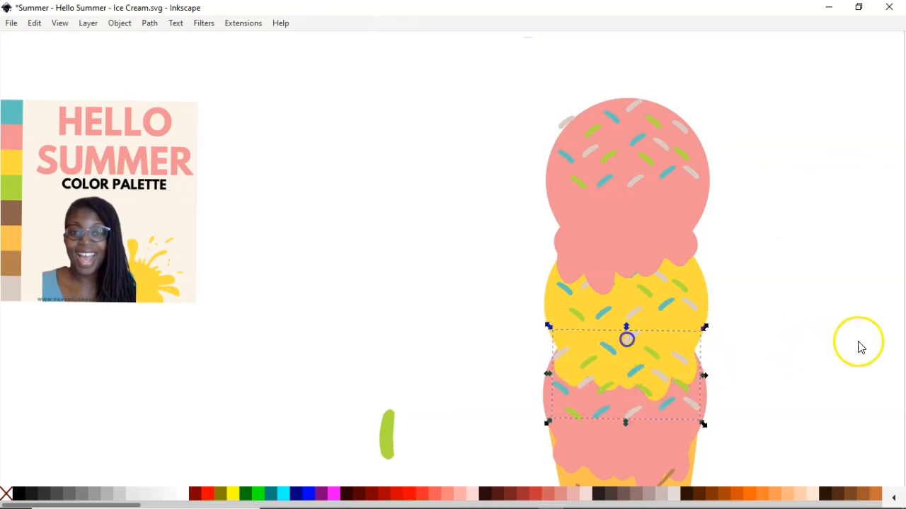
key(Page_Down)
click(821, 297)
- Place a copy of the large green sprinkle along the top scoop's left edge and rotate it nearly upright as a highlight
scroll(822, 289, down, 5)
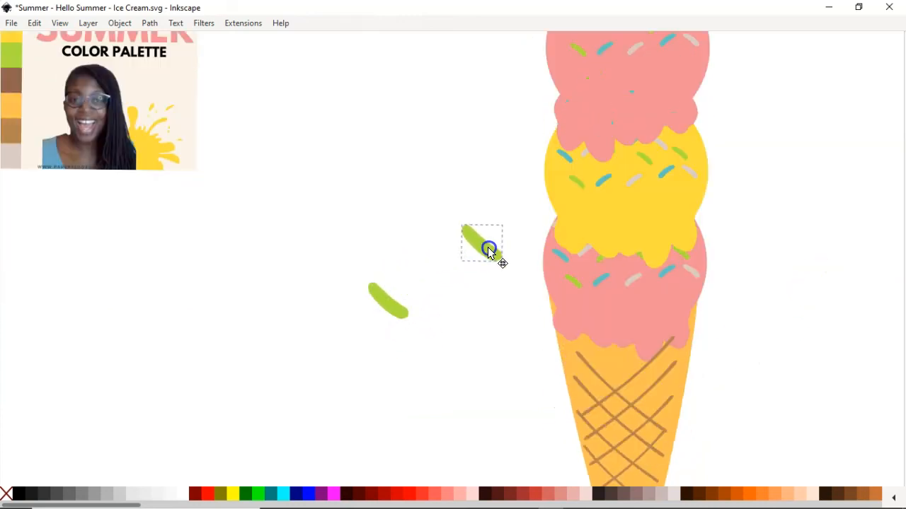
drag(532, 253, 580, 75)
scroll(608, 111, up, 5)
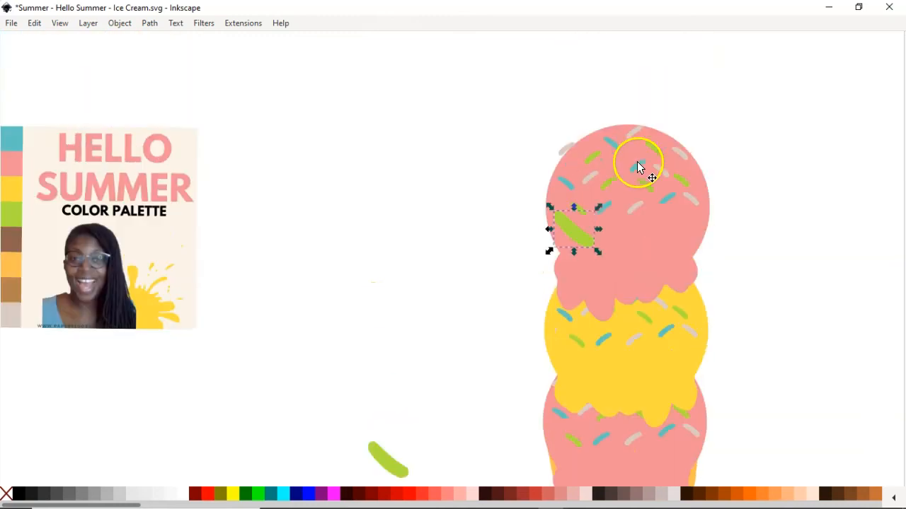
click(573, 232)
drag(598, 251, 585, 260)
drag(568, 211, 553, 200)
drag(574, 242, 570, 241)
click(497, 210)
- Recolour the highlight on the top scoop pale pink by sampling around the scoop's edge with the Dropper
click(564, 221)
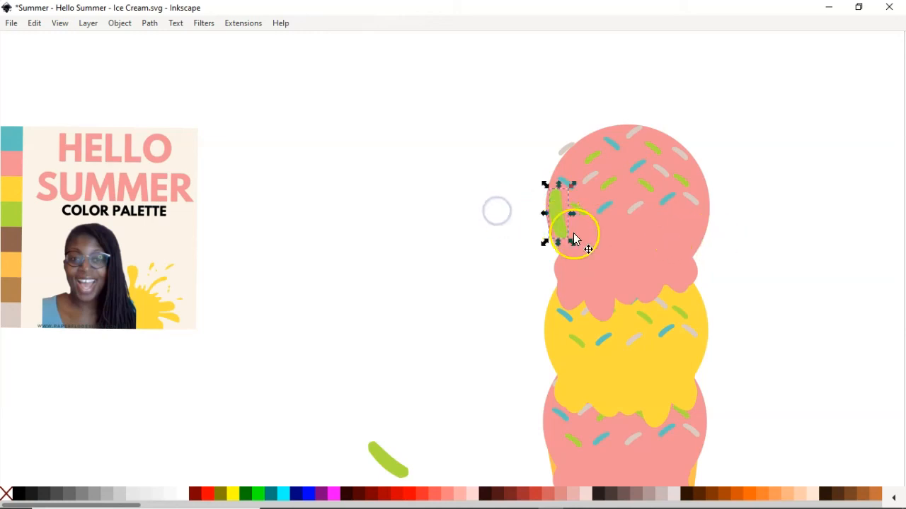
key(d)
click(591, 231)
drag(538, 203, 559, 215)
key(s)
click(636, 239)
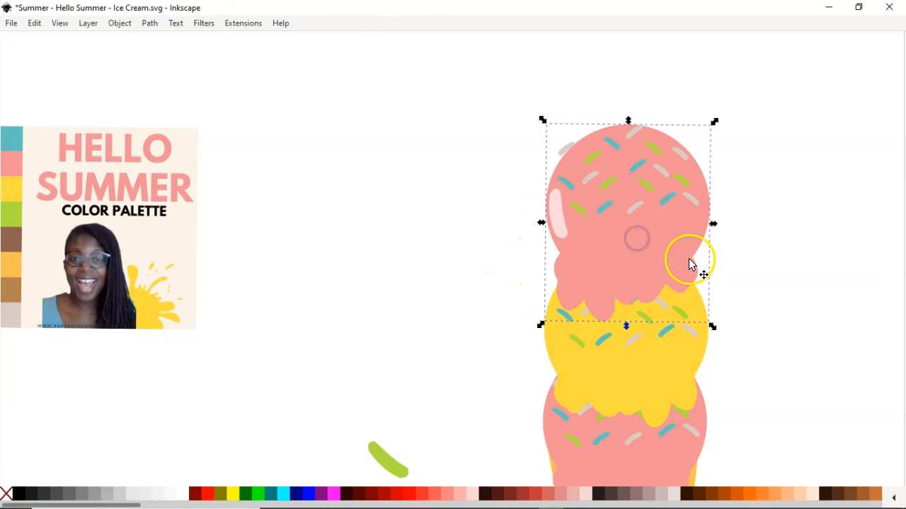
- Duplicate the pale pink highlight and place the copy along the yellow scoop's left edge
scroll(763, 275, down, 1)
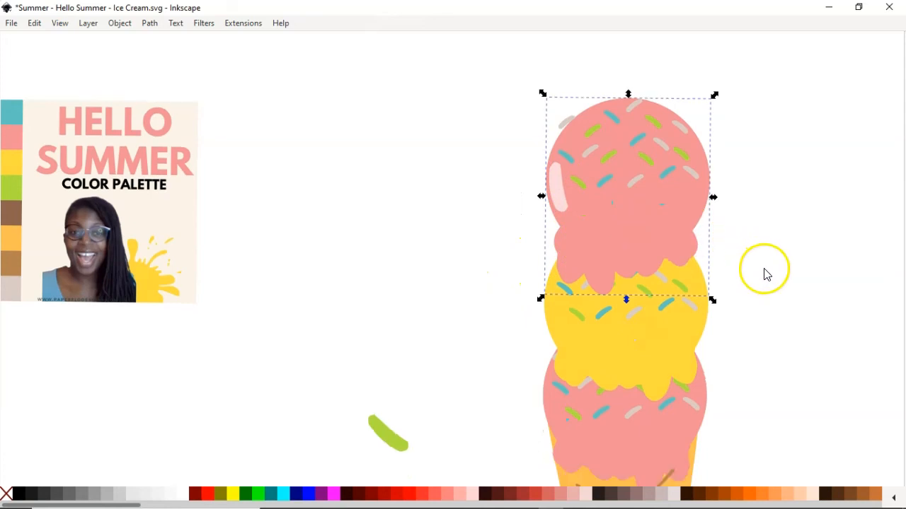
ctrl+click(557, 192)
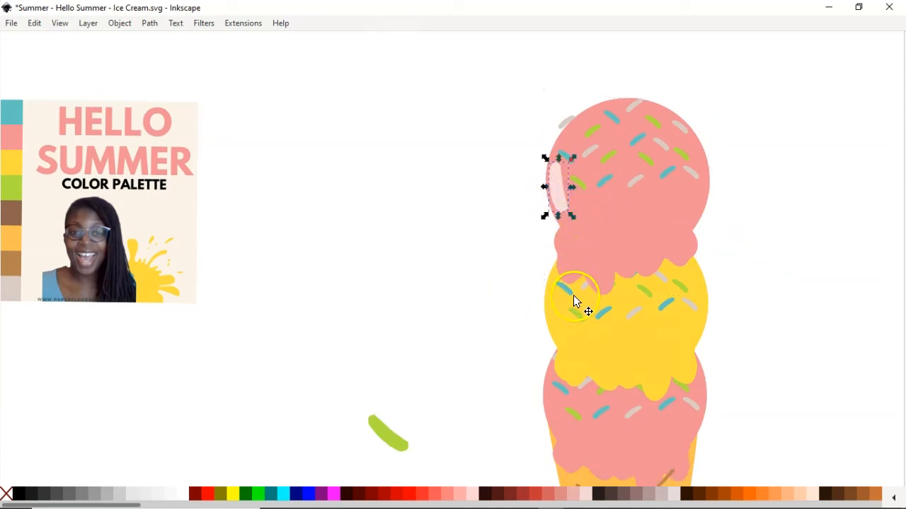
key(ctrl+d)
drag(556, 199, 558, 323)
click(469, 281)
- Reshape the yellow scoop's highlight with the Node tool so it curves more along the scoop's edge
scroll(712, 304, down, 2)
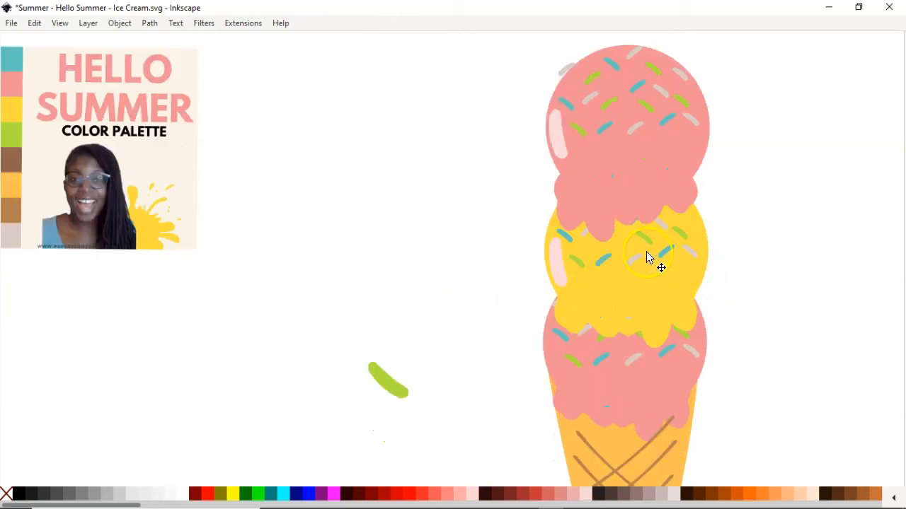
scroll(722, 235, down, 2)
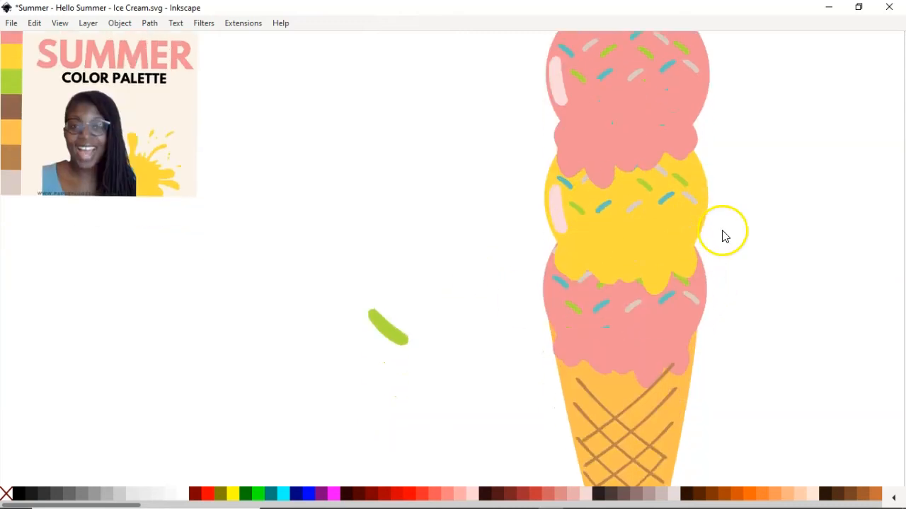
scroll(655, 227, up, 2)
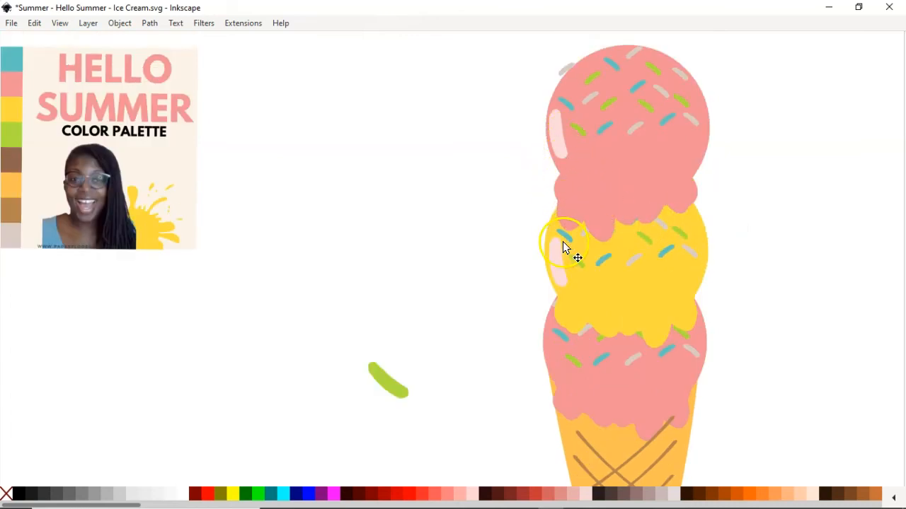
click(559, 265)
click(560, 266)
double_click(553, 252)
click(559, 261)
click(784, 239)
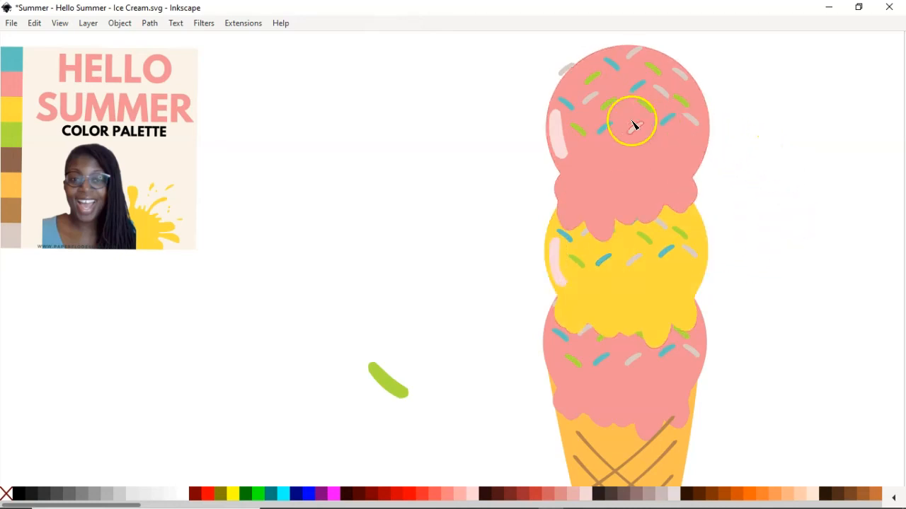
- Bend the top scoop's highlight to follow the curve of the scoop's left edge
click(559, 136)
drag(563, 134, 559, 138)
click(757, 196)
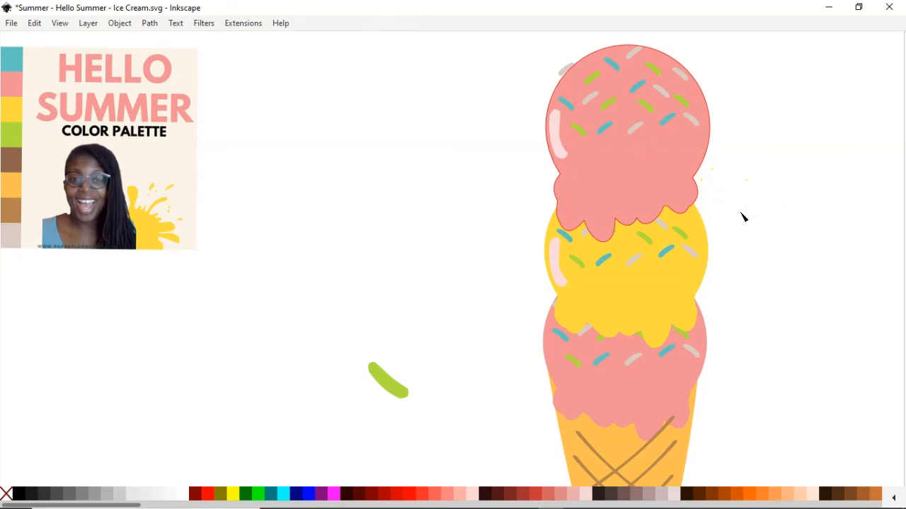
- Recolour the yellow scoop's highlight pale yellow and add a pale pink highlight to the bottom scoop's left edge
scroll(743, 217, down, 1)
click(554, 243)
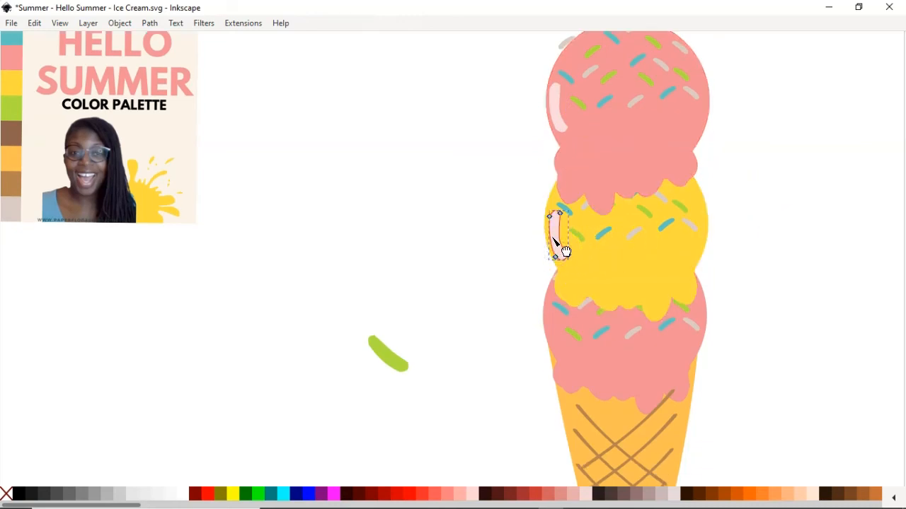
key(s)
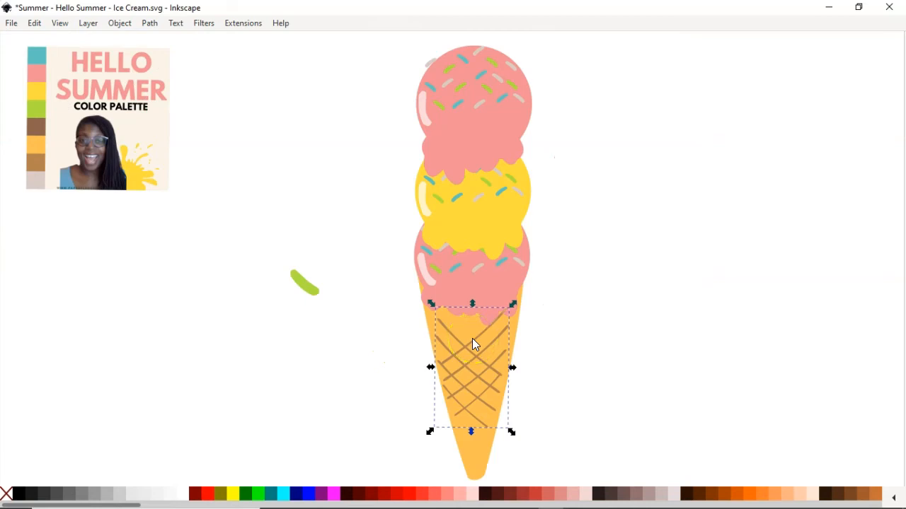
click(625, 337)
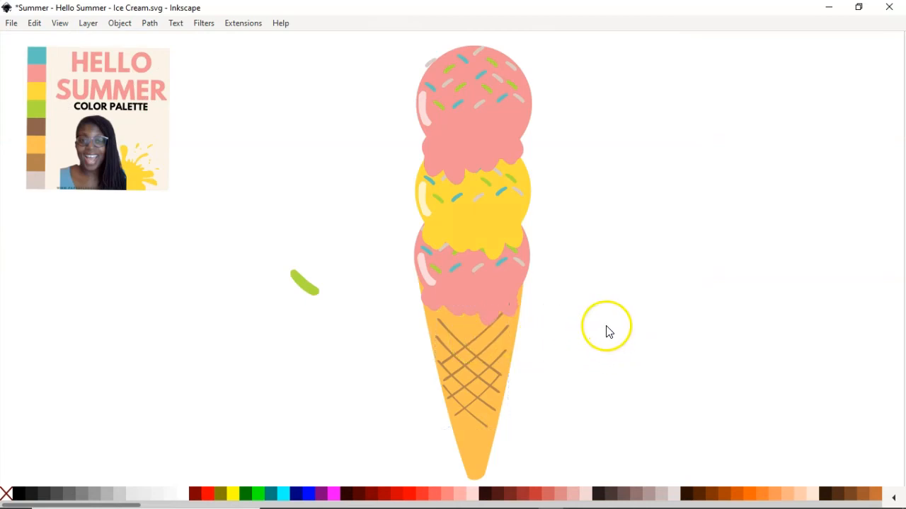
- Delete the leftover large green sprinkle beside the ice cream
click(309, 286)
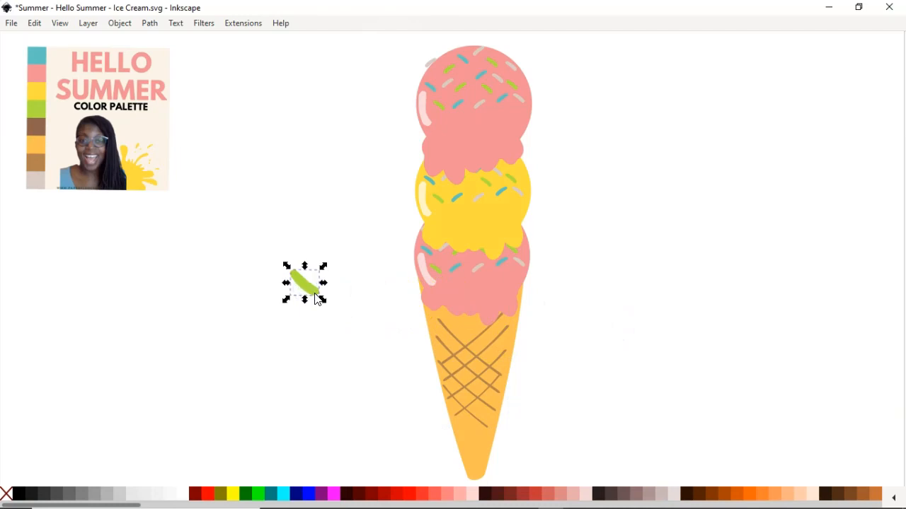
key(Escape)
drag(273, 248, 340, 335)
key(Delete)
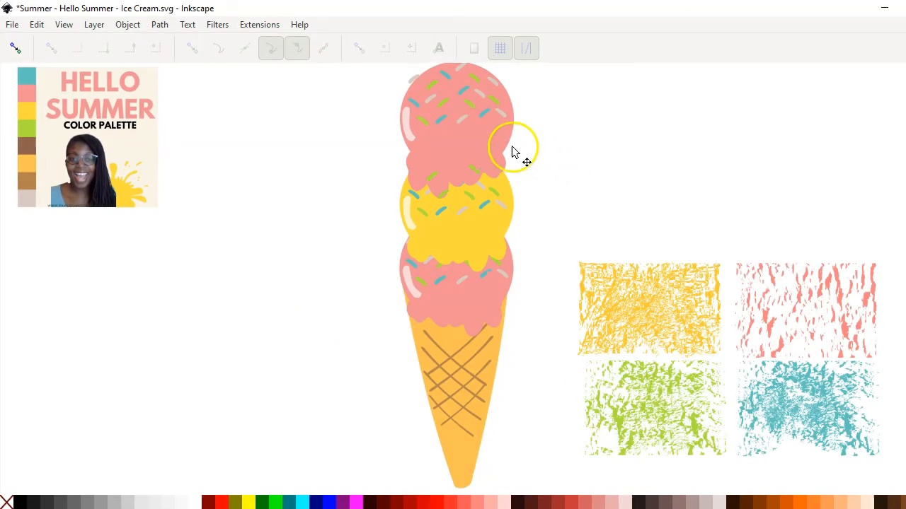
- Duplicate the pink texture swatch and place the copy over the top scoop
click(493, 151)
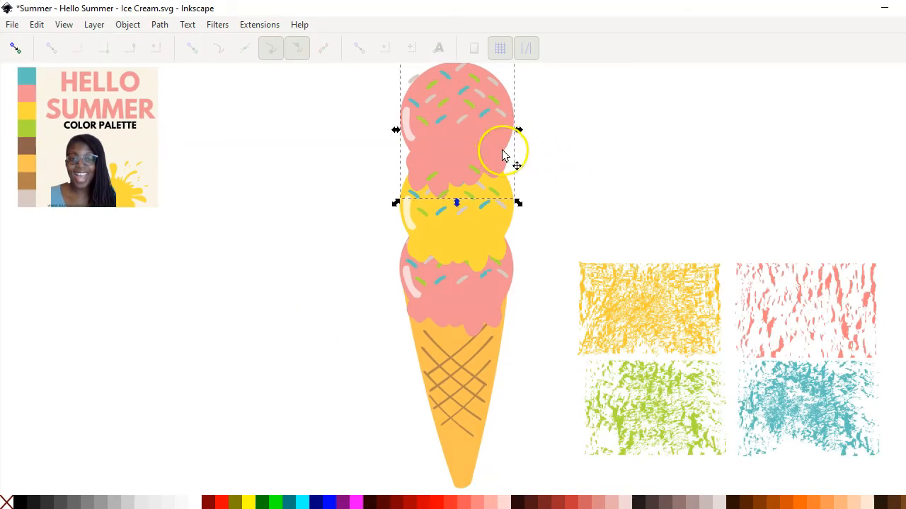
click(805, 301)
key(ctrl+d)
drag(804, 301, 452, 105)
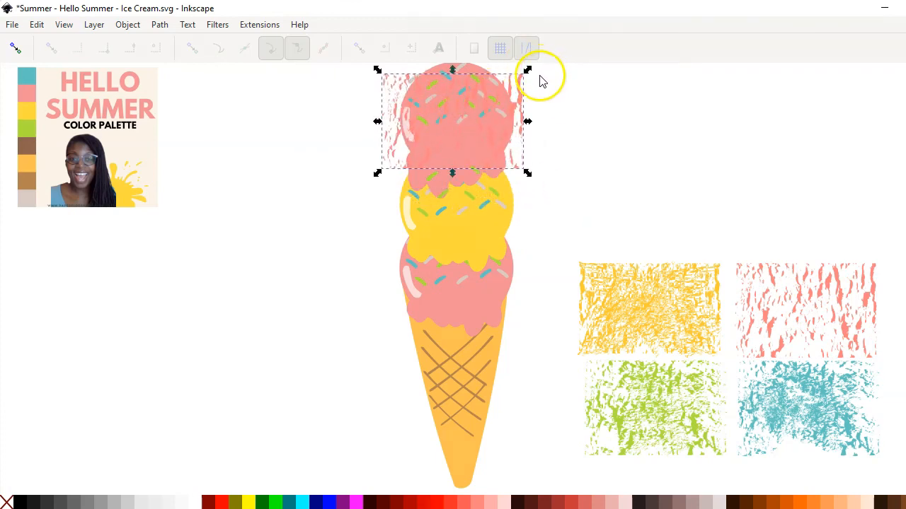
- Trim the pink texture to the top scoop's outline by intersecting it with a duplicate of the scoop
click(416, 187)
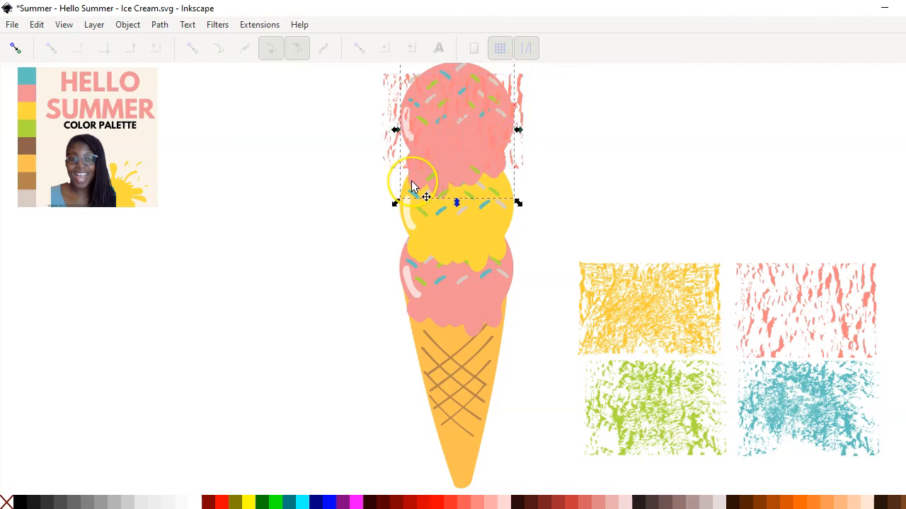
click(419, 191)
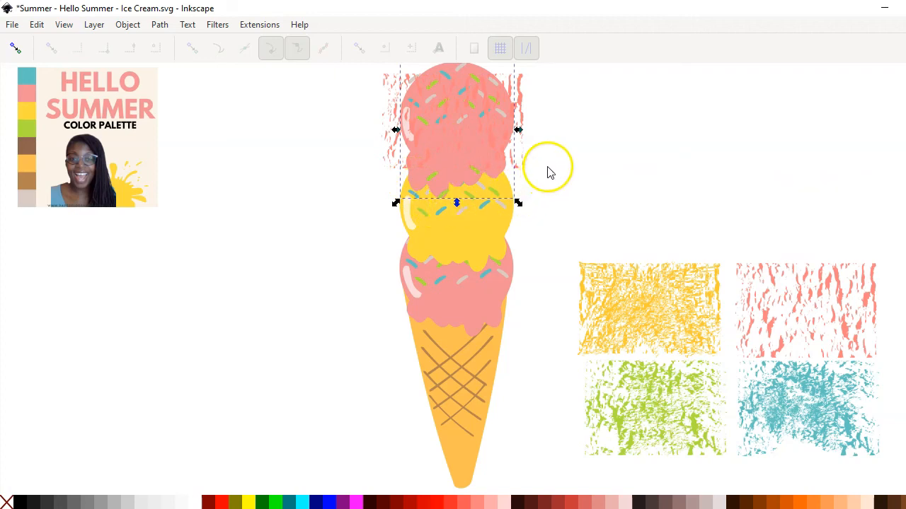
key(ctrl+d)
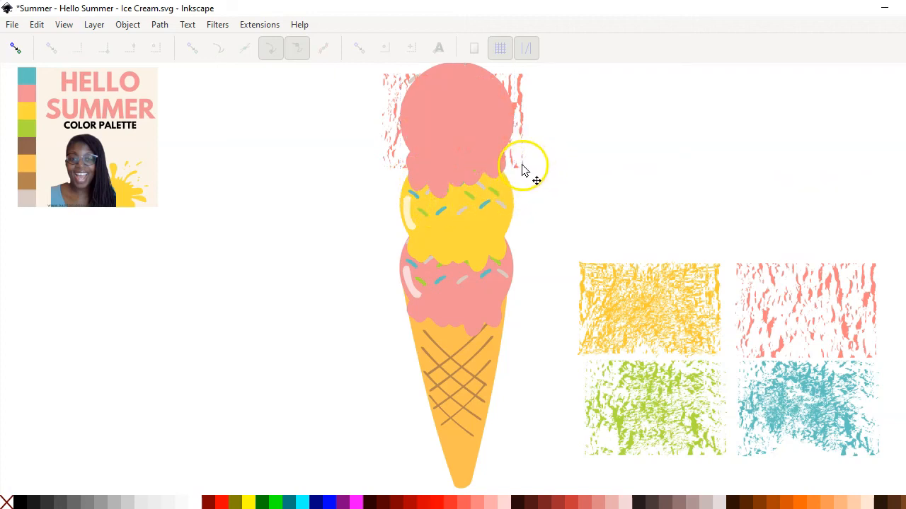
shift+click(520, 85)
key(ctrl+asterisk)
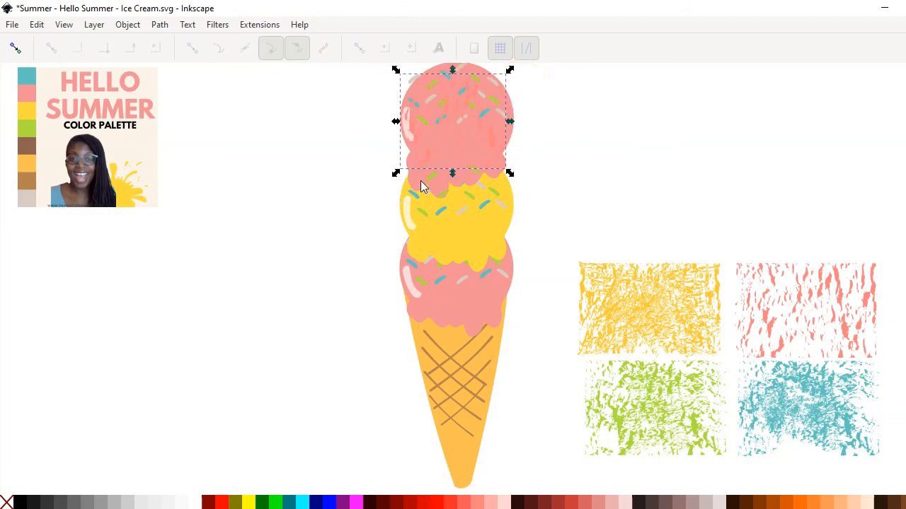
click(585, 189)
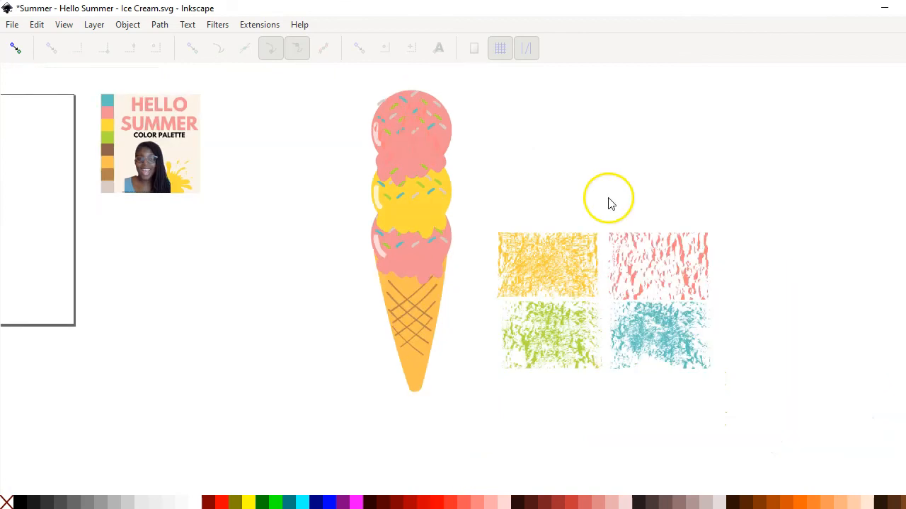
- Place a copy of the golden texture over the yellow scoop and cut it to the outline using a duplicate of the scoop
click(560, 264)
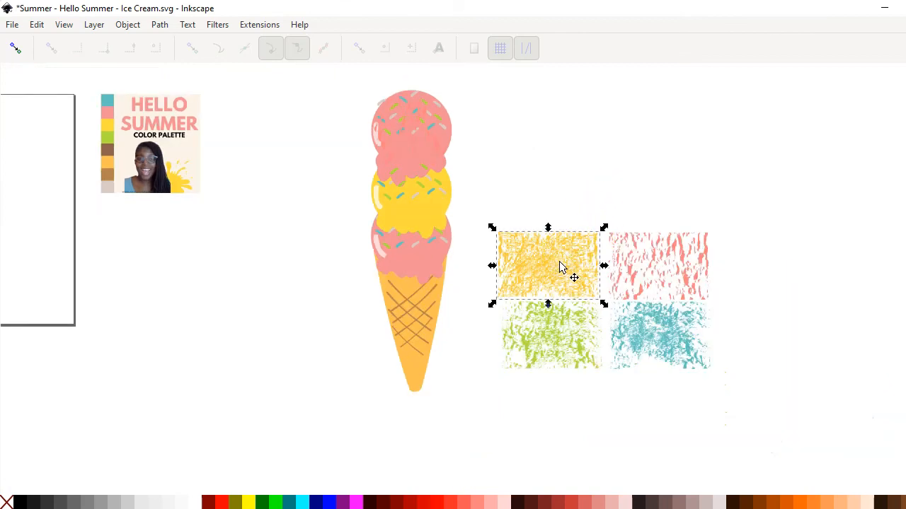
drag(538, 201, 428, 191)
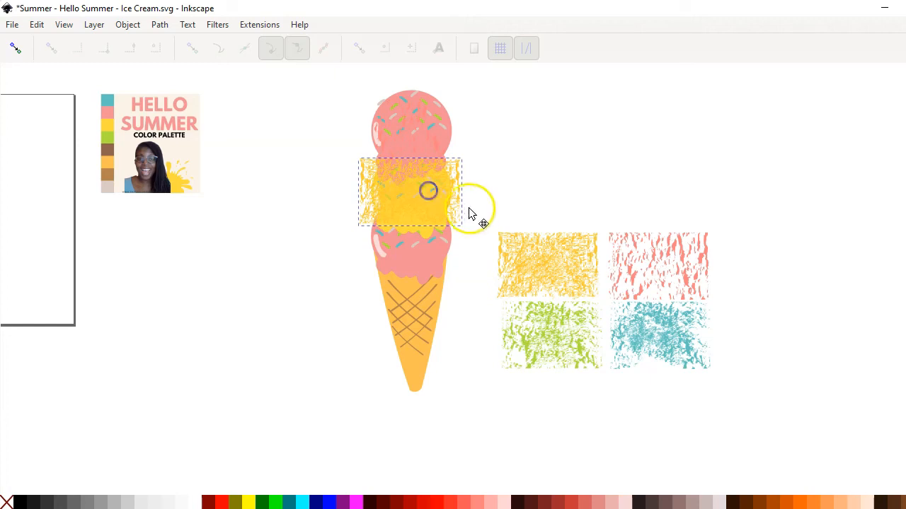
scroll(468, 212, up, 2)
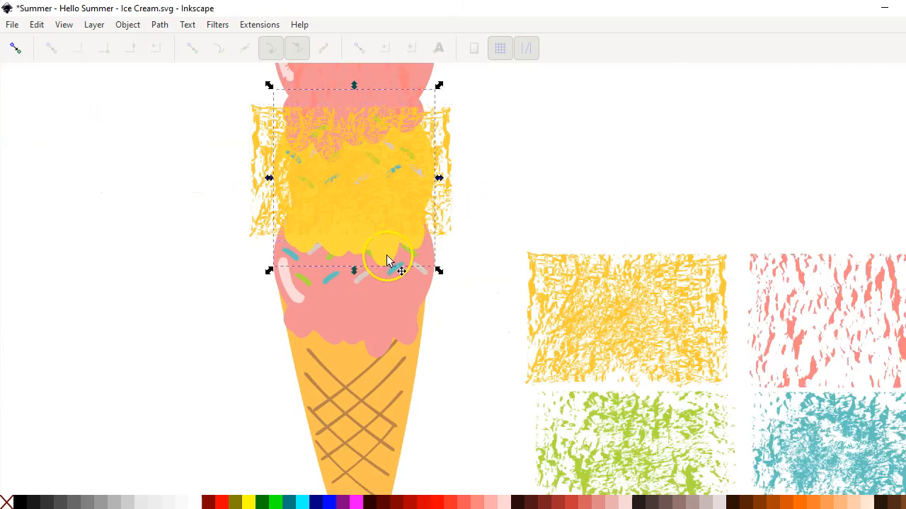
key(ctrl+d)
shift+click(442, 209)
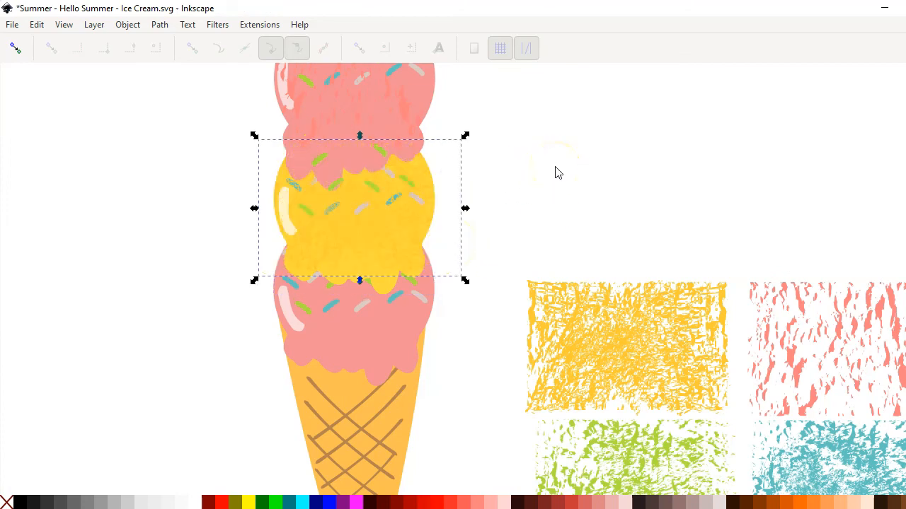
- Place a copy of the pink texture over the bottom scoop and cut it to the outline using a duplicate of that scoop
key(Escape)
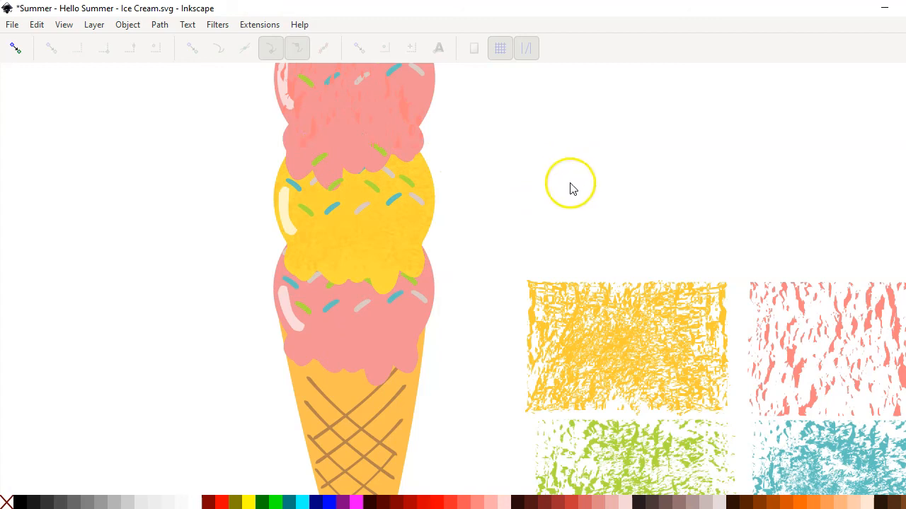
scroll(603, 202, down, 1)
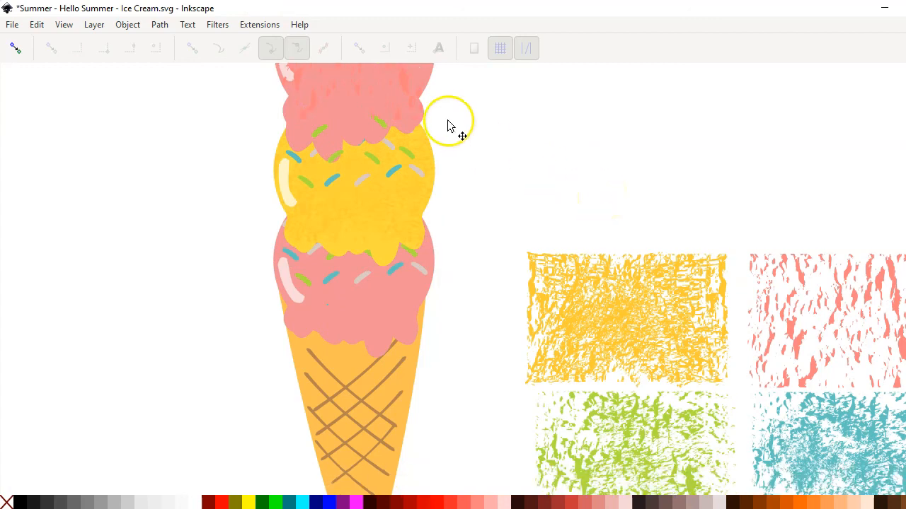
click(805, 292)
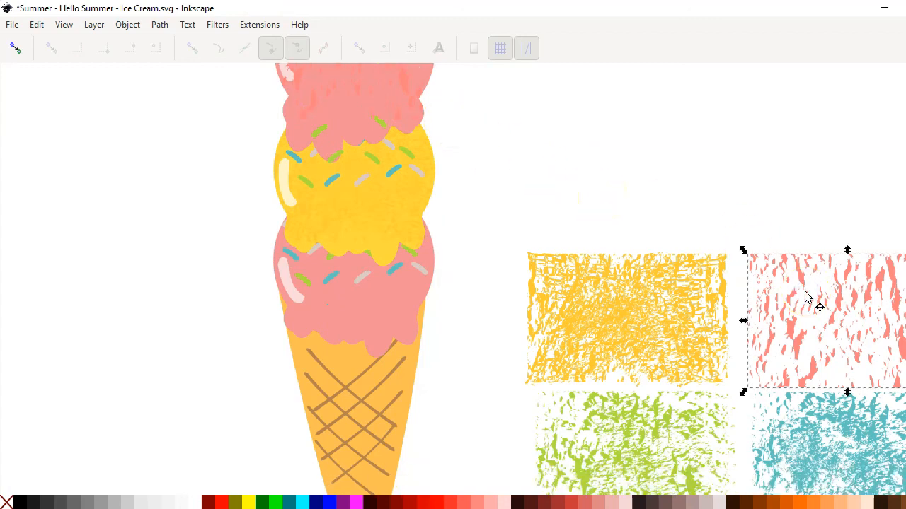
drag(805, 295, 291, 265)
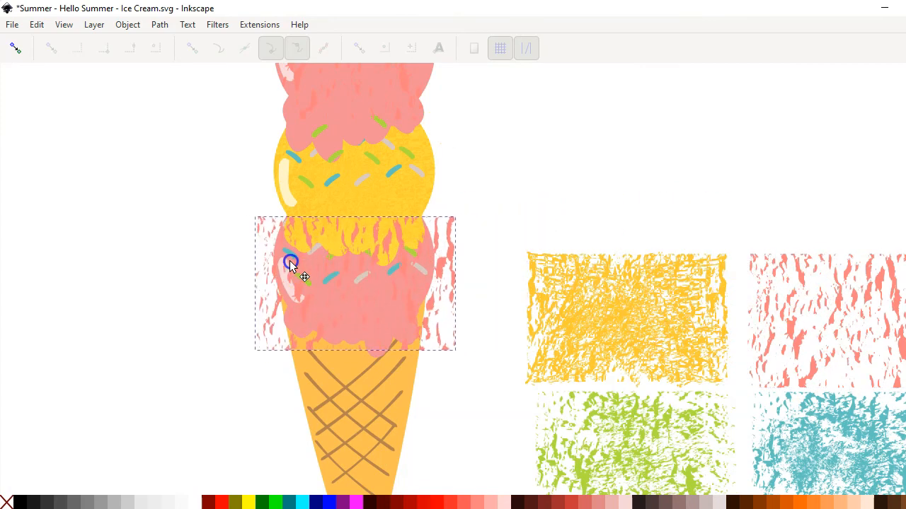
click(364, 319)
key(ctrl+d)
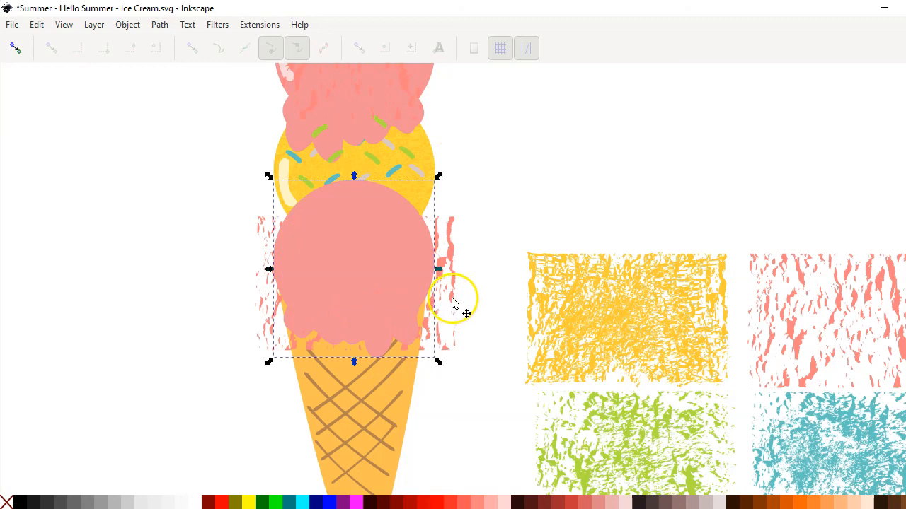
shift+click(451, 298)
key(ctrl+asterisk)
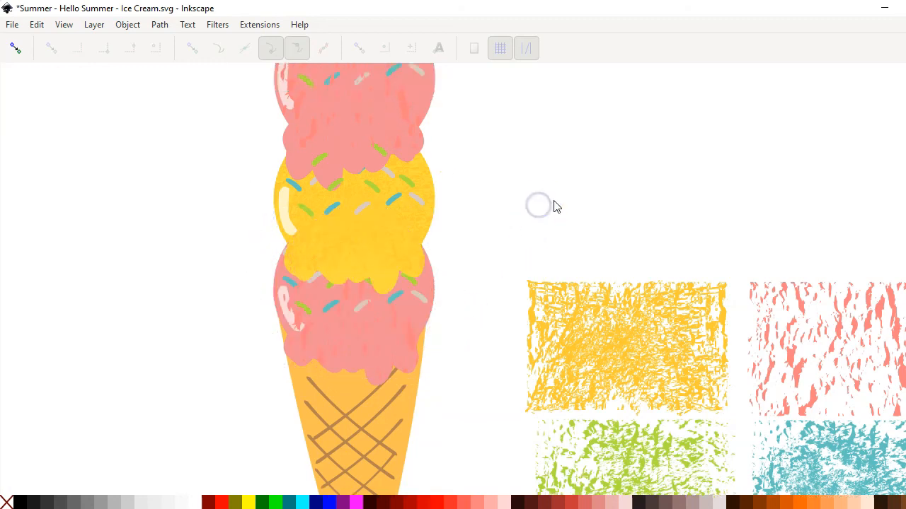
- Bring the pink scoops' highlights and sprinkles in front of their textures and clear the green sprinkles off the top scoop's melting drips
click(485, 277)
scroll(485, 139, up, 2)
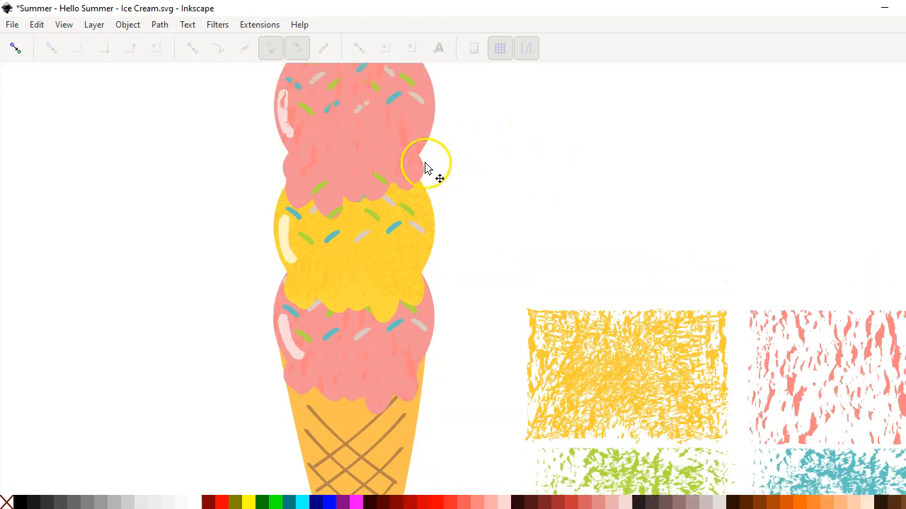
click(323, 186)
click(566, 196)
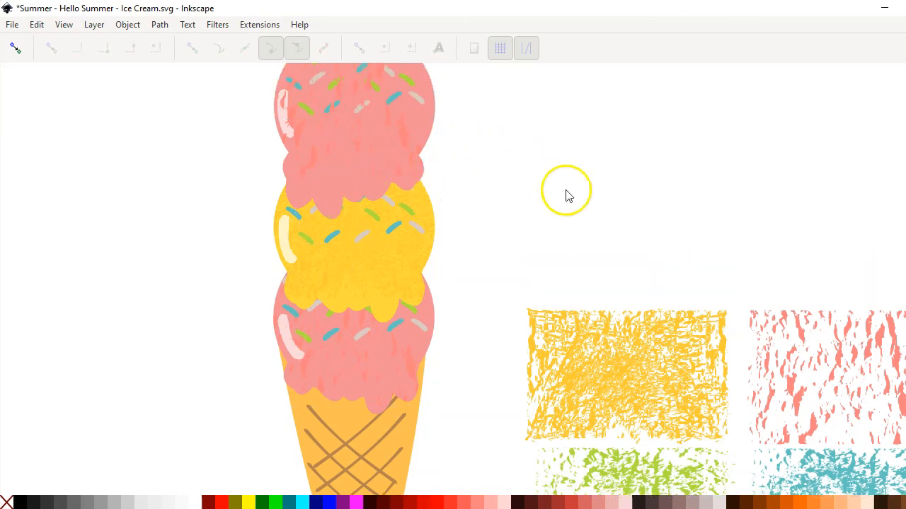
click(293, 131)
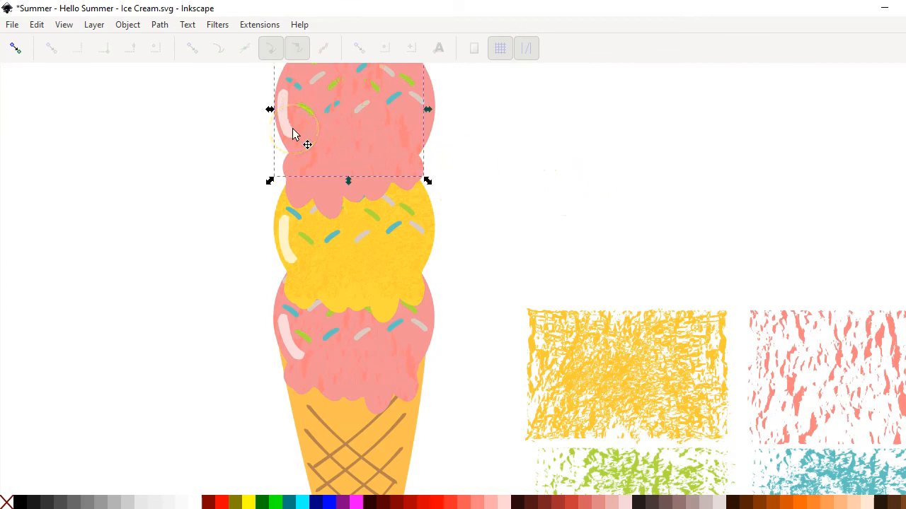
scroll(496, 172, up, 2)
click(554, 176)
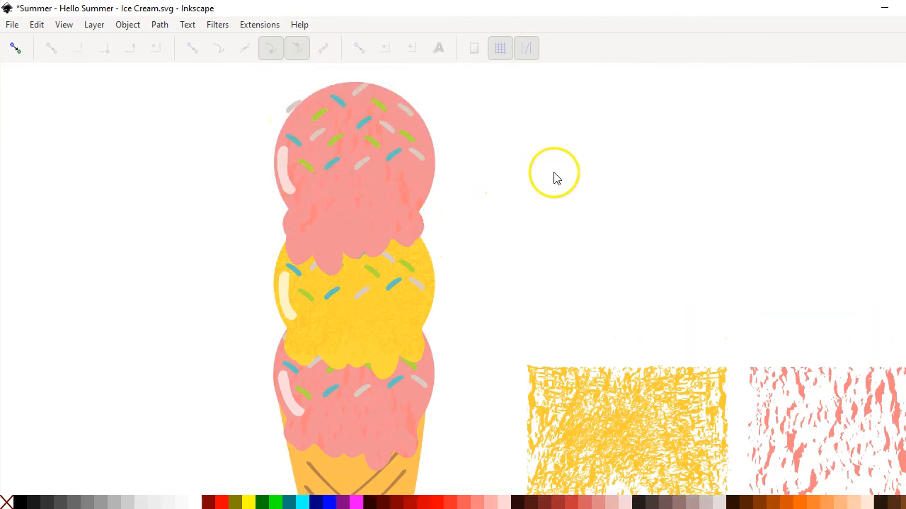
- Place a copy of the golden texture over the cone, rotate it almost a quarter turn and stretch it to the cone's length
scroll(553, 174, down, 1)
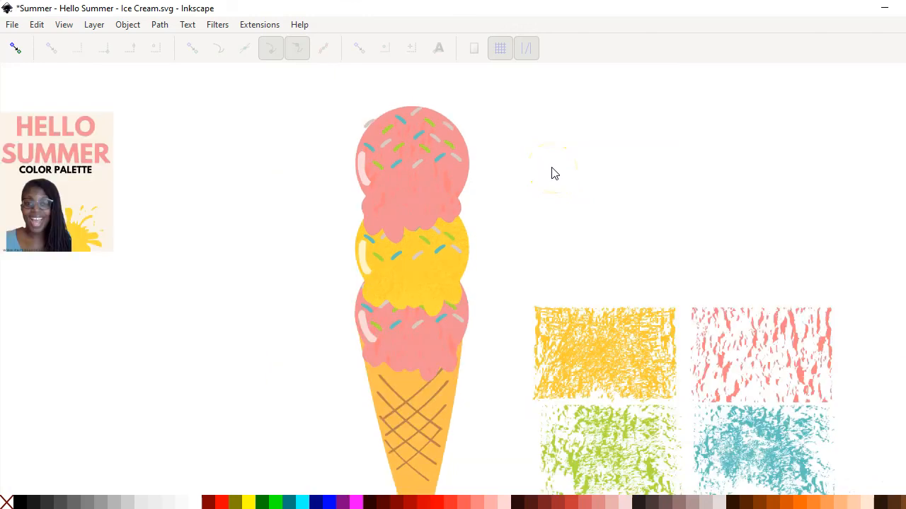
scroll(554, 174, down, 1)
scroll(580, 184, down, 1)
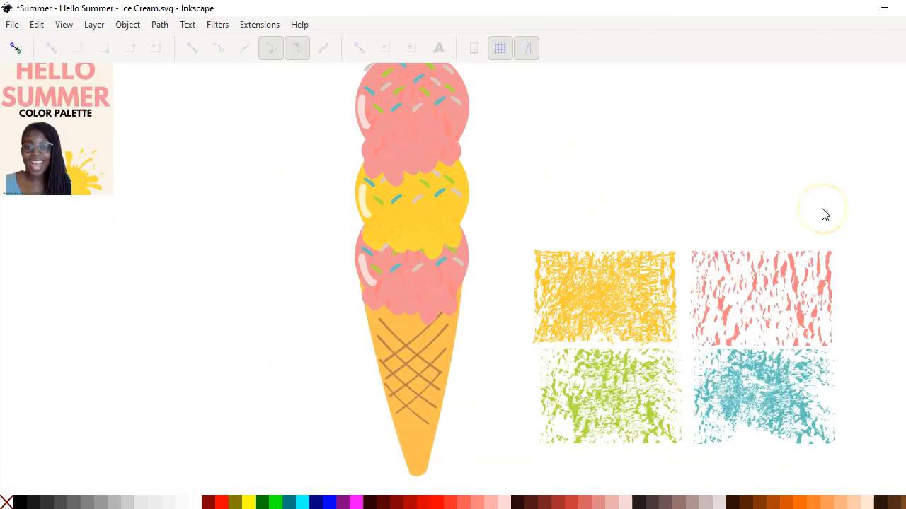
click(617, 315)
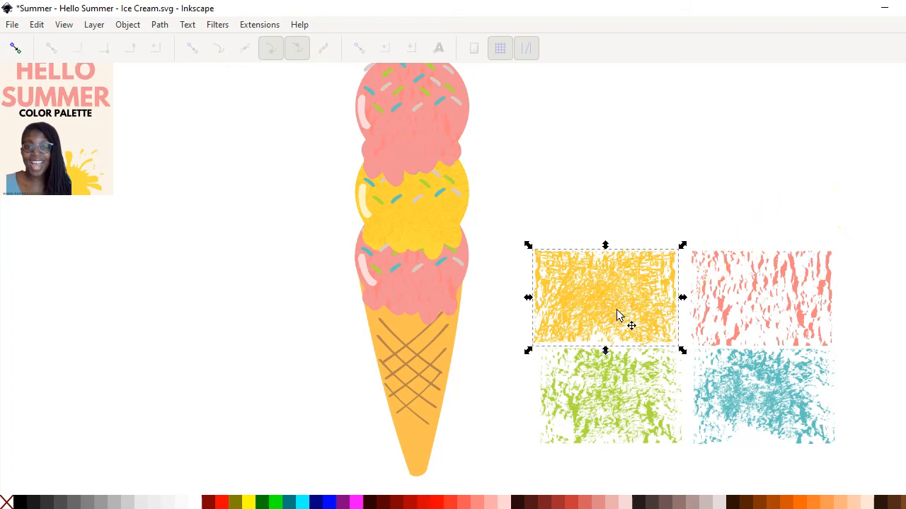
drag(620, 314, 346, 371)
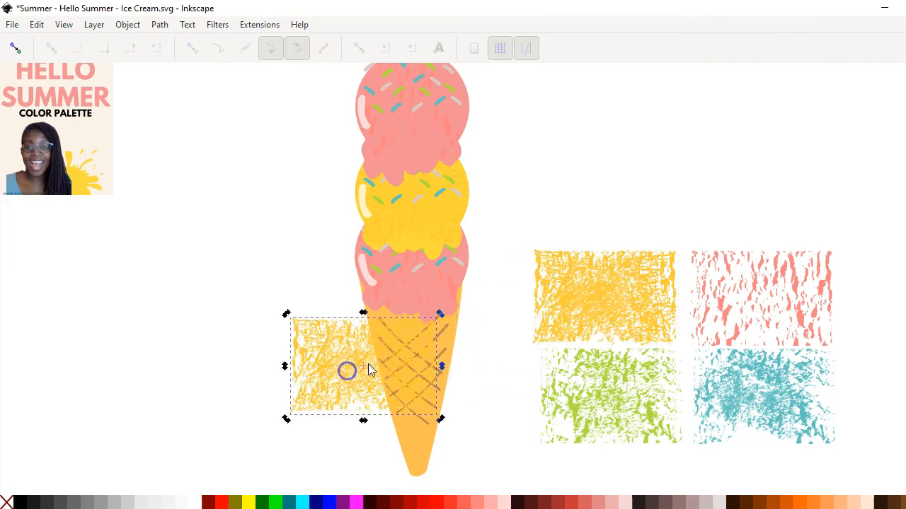
drag(439, 313, 424, 433)
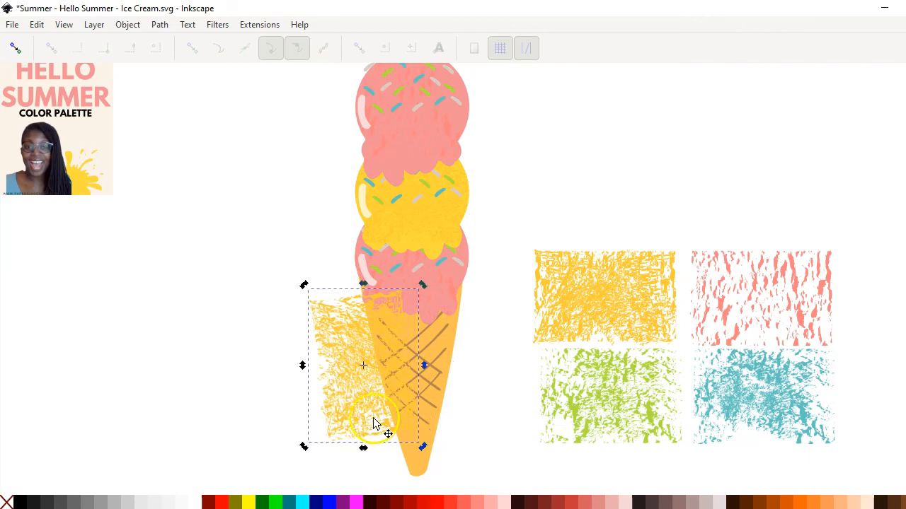
click(359, 423)
drag(365, 450, 374, 504)
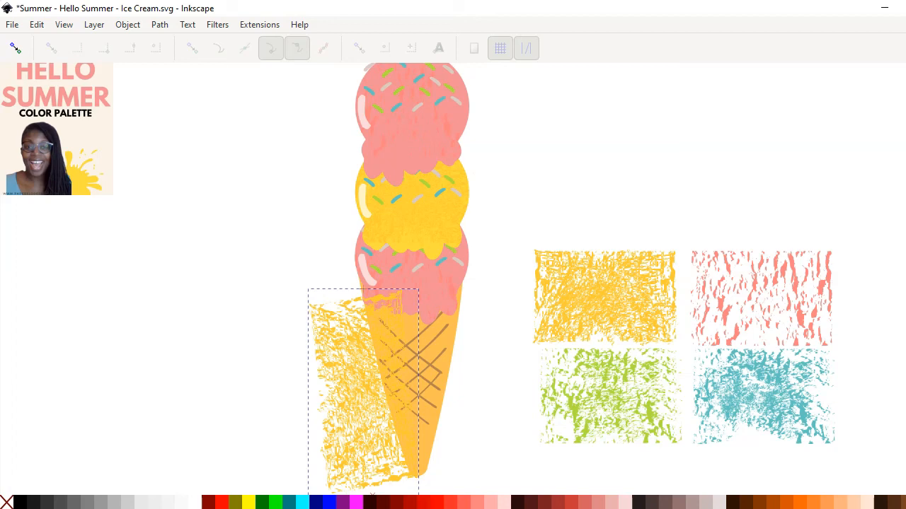
drag(360, 436, 387, 443)
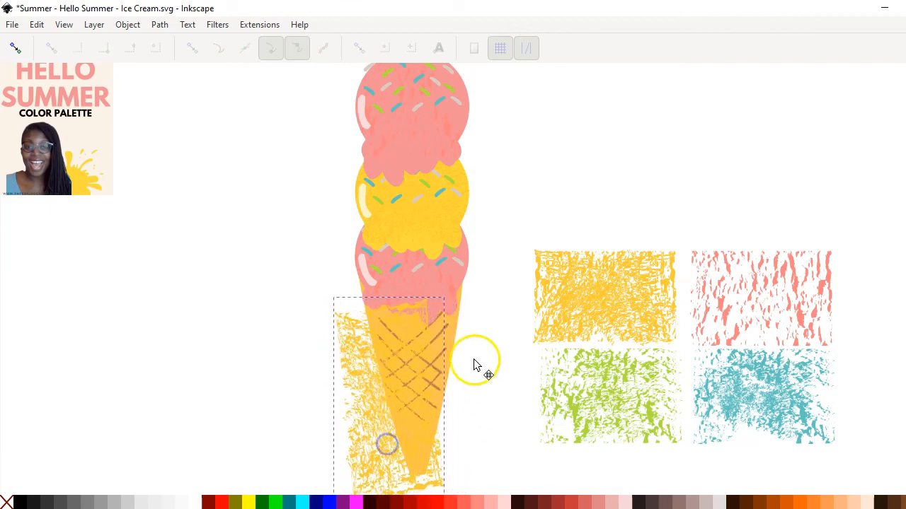
- Trim the golden texture to the cone's outline by intersecting it with a duplicate of the cone
click(453, 341)
key(Home)
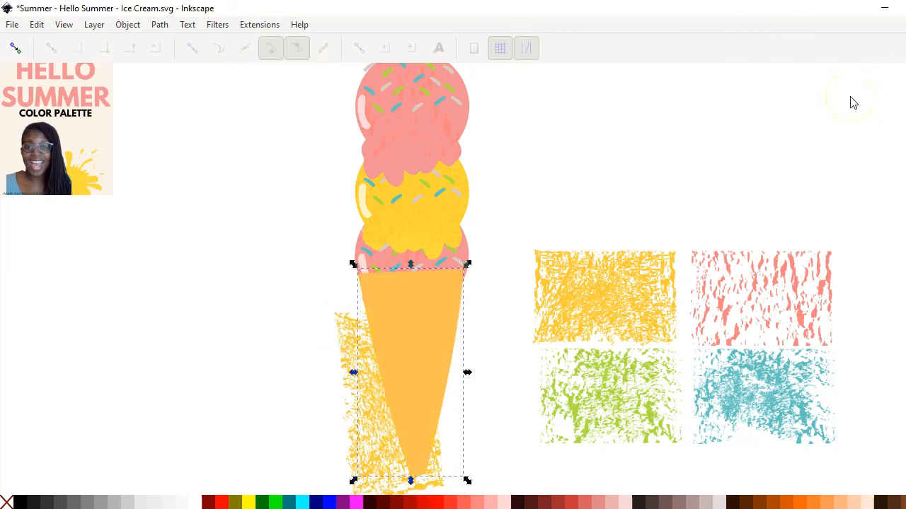
shift+click(375, 436)
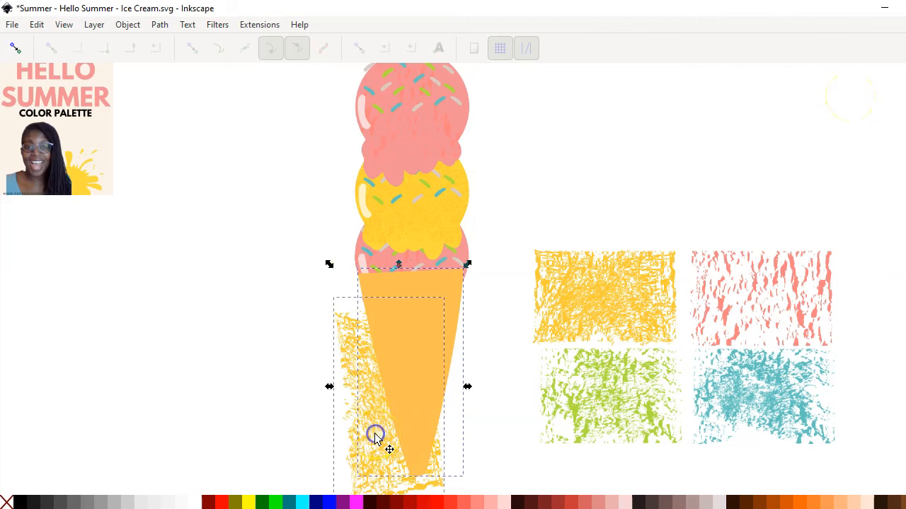
key(ctrl+asterisk)
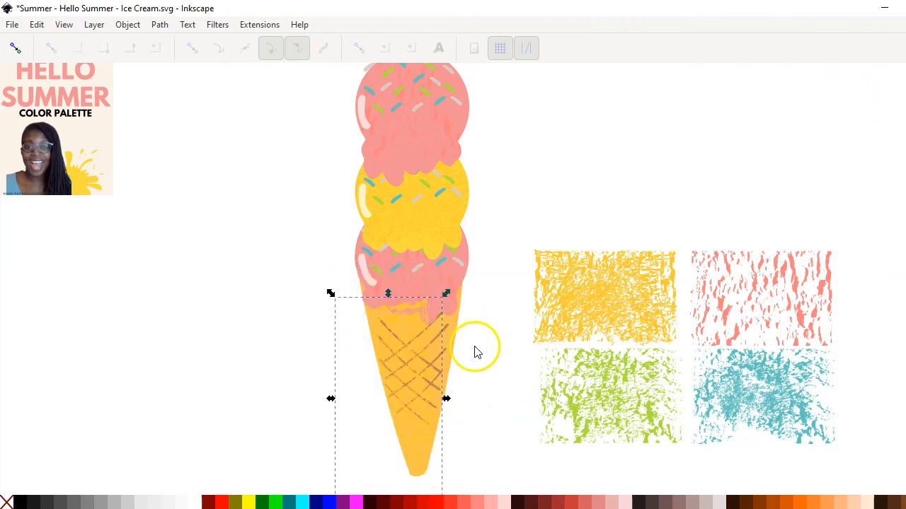
- Try the palette's light brown and orange as colours for the cone's texture
scroll(228, 304, up, 1)
drag(229, 304, 323, 310)
key(d)
click(75, 203)
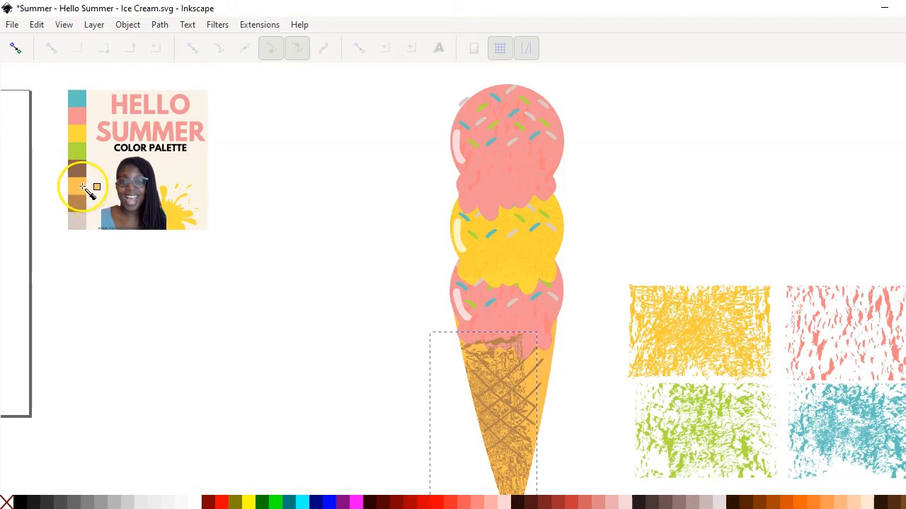
click(77, 188)
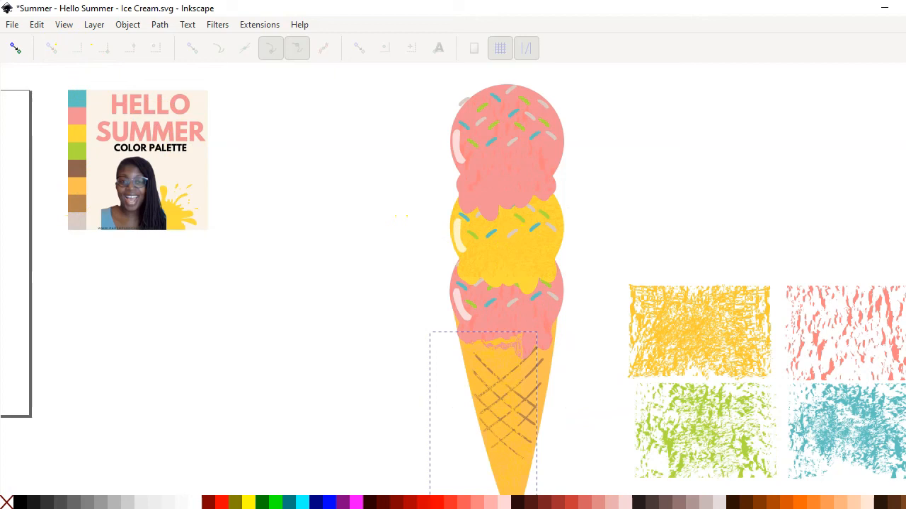
- Lower the cone's texture behind the melting edge of the bottom pink scoop
key(s)
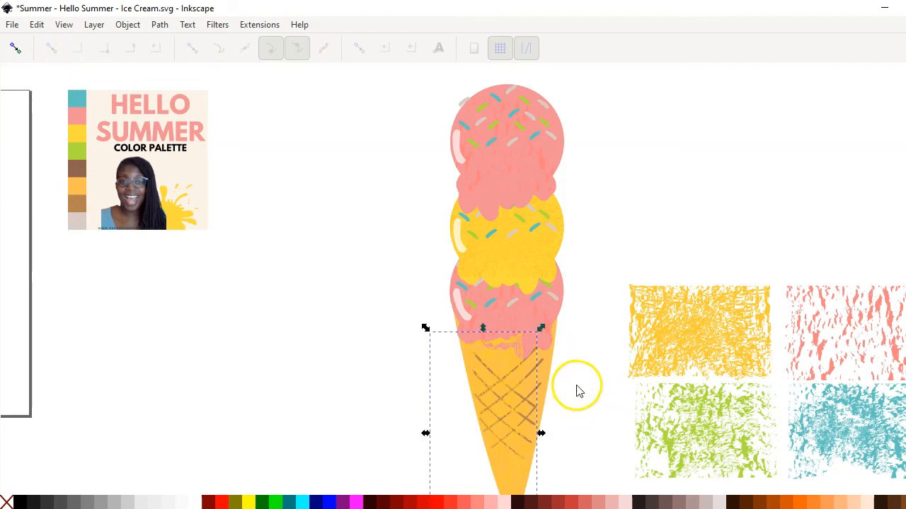
scroll(588, 386, down, 1)
drag(593, 380, 544, 370)
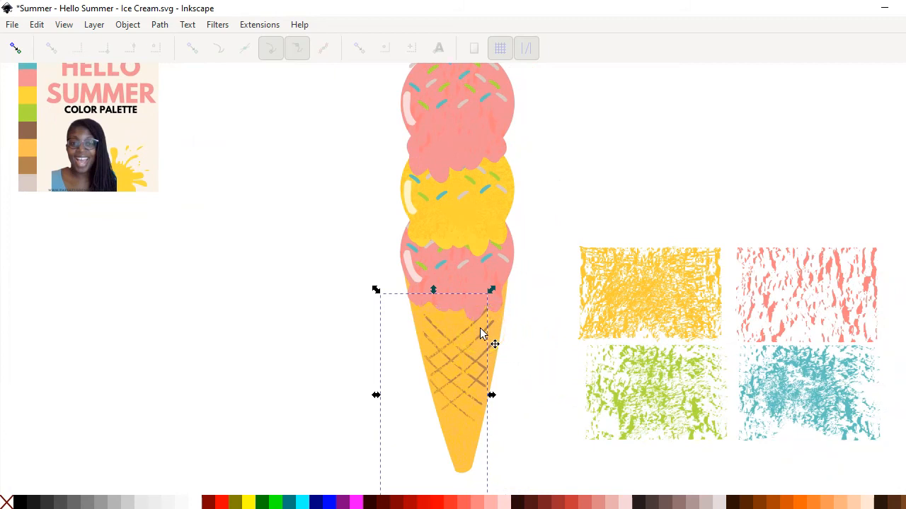
click(533, 351)
scroll(533, 354, up, 1)
drag(524, 347, 500, 337)
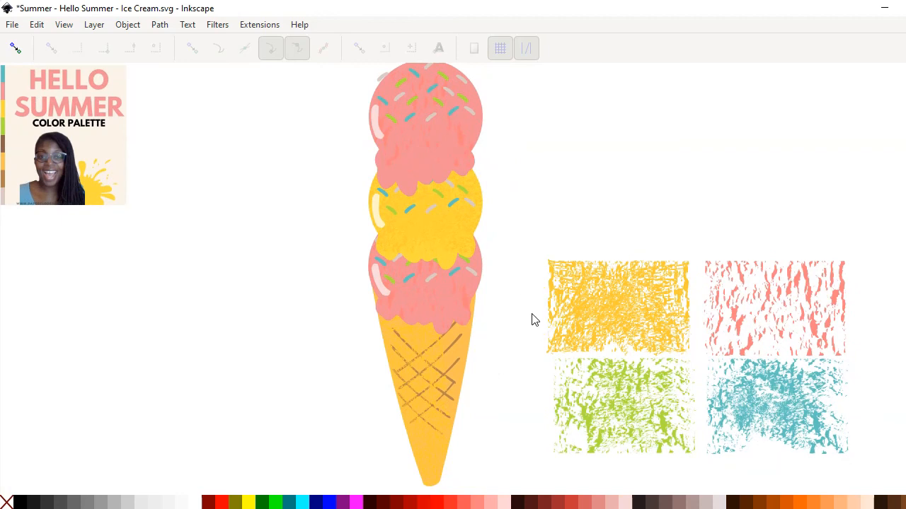
drag(521, 323, 541, 334)
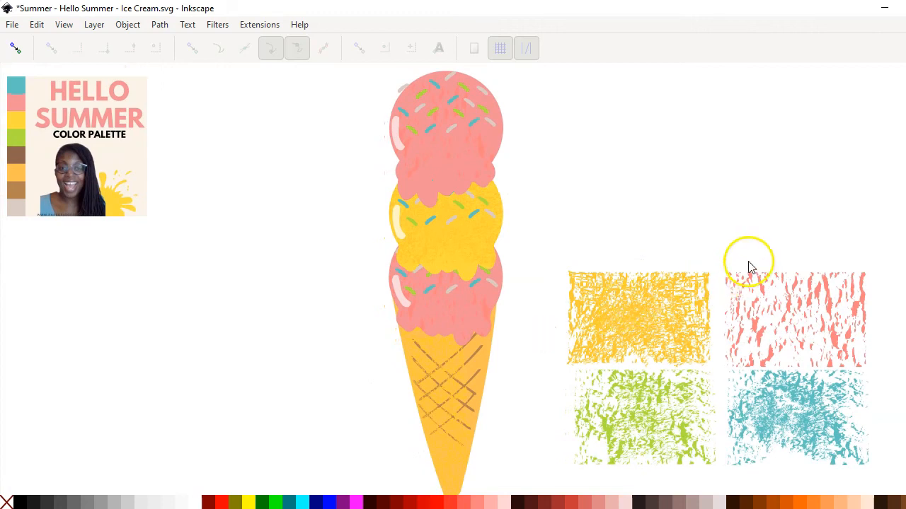
scroll(802, 206, down, 1)
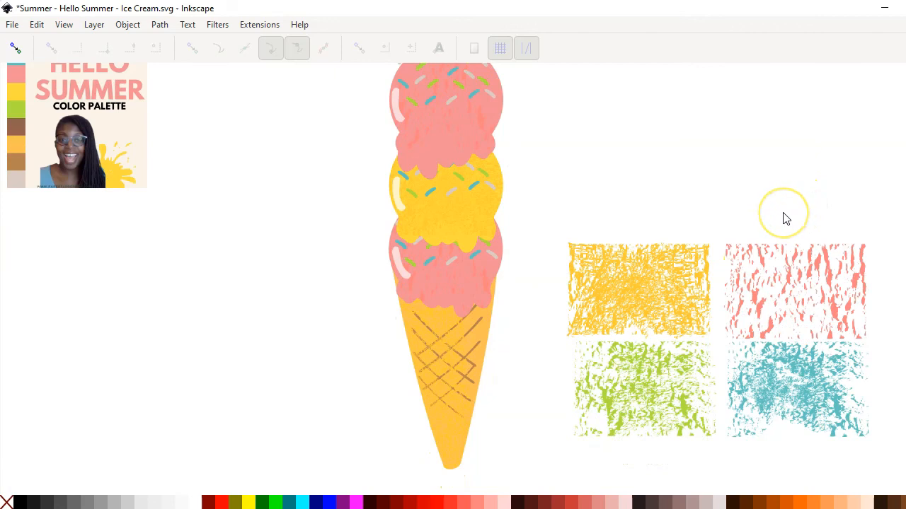
click(783, 218)
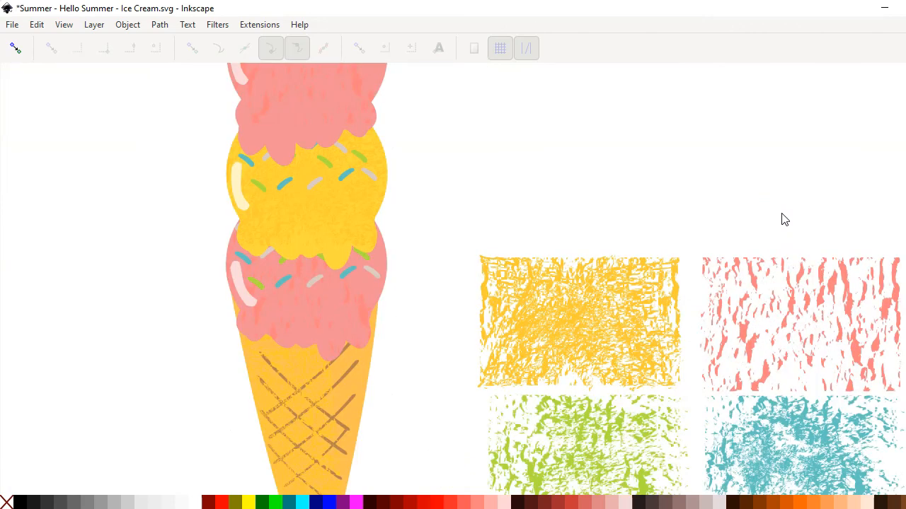
shift+click(784, 219)
- Select all four texture swatches beside the ice cream
scroll(783, 217, down, 1)
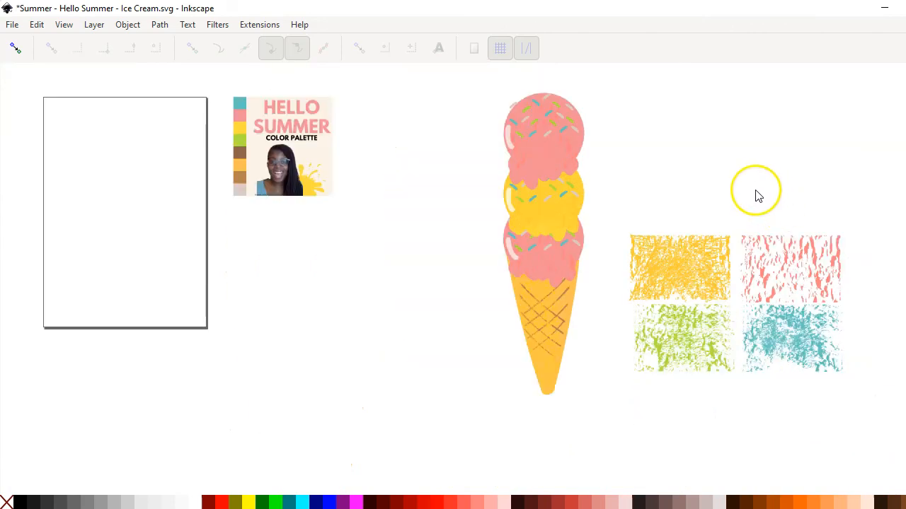
drag(746, 180, 542, 182)
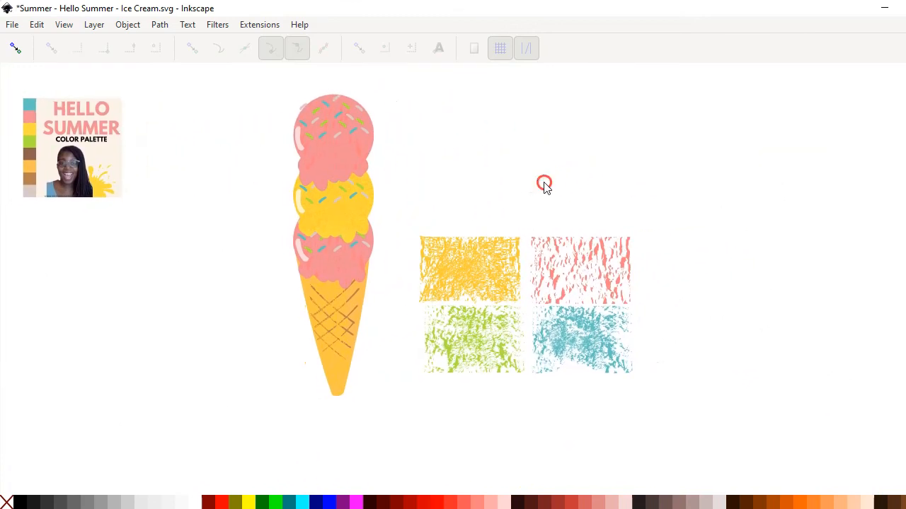
drag(400, 169, 679, 409)
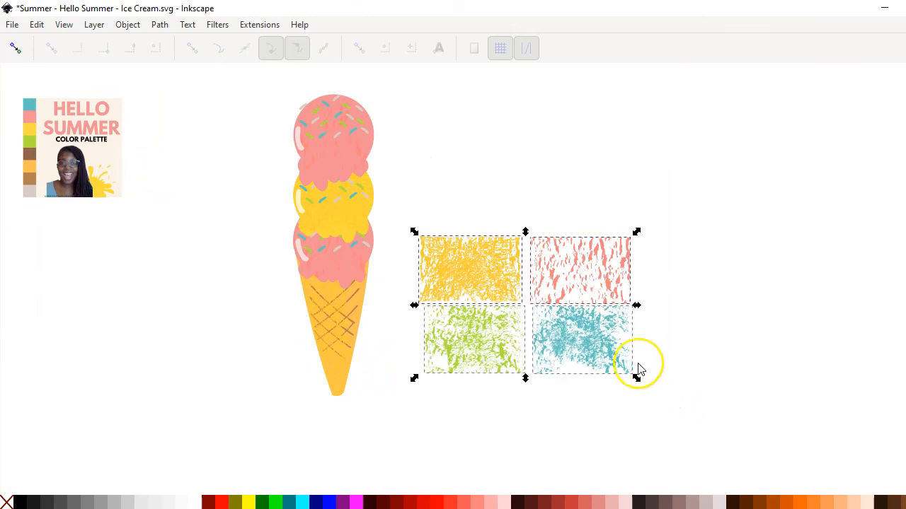